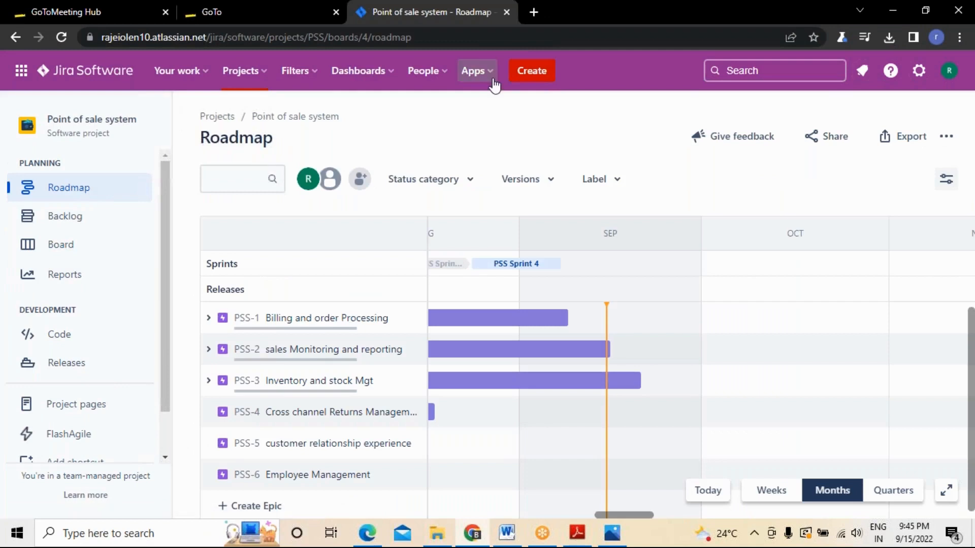
# Search Jira for zephyr.
pyautogui.click(490, 77)
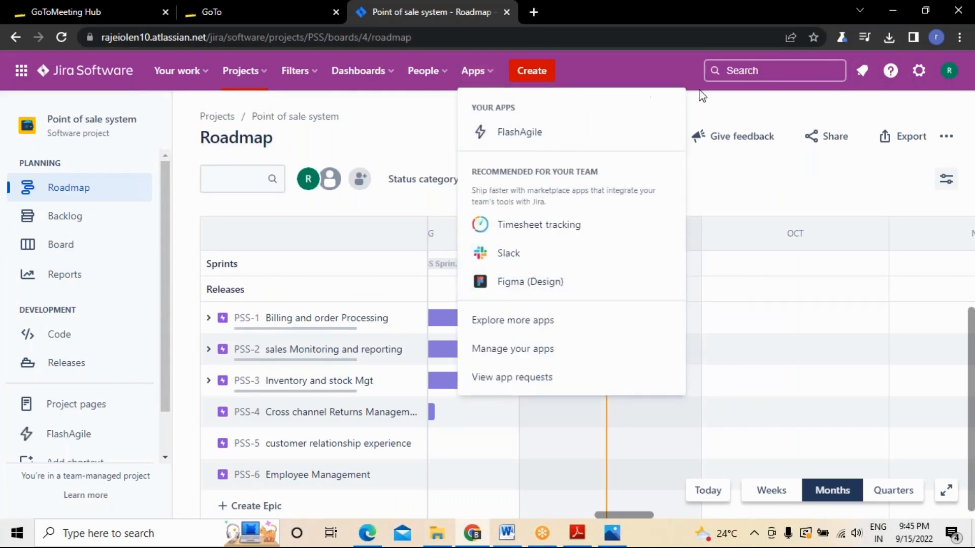
pyautogui.click(740, 70)
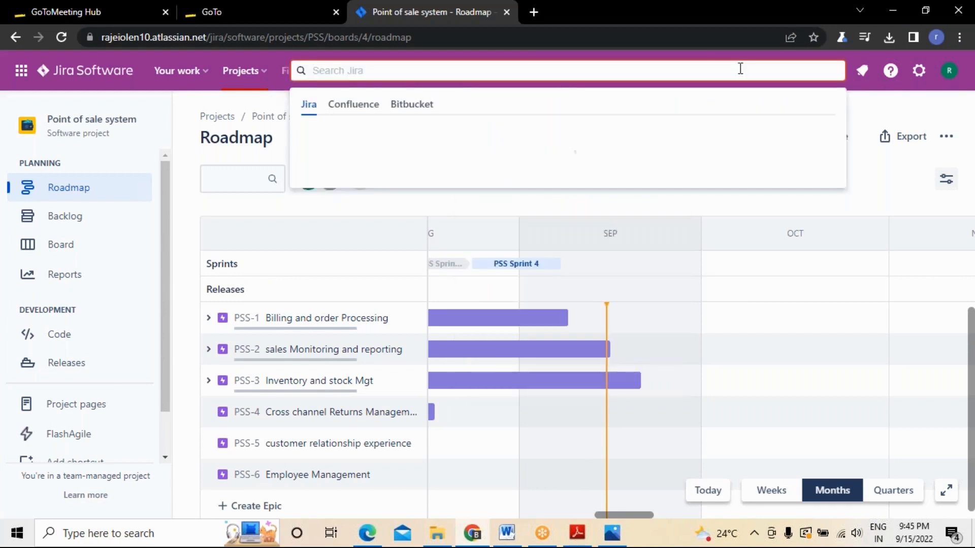
pyautogui.write('ze')
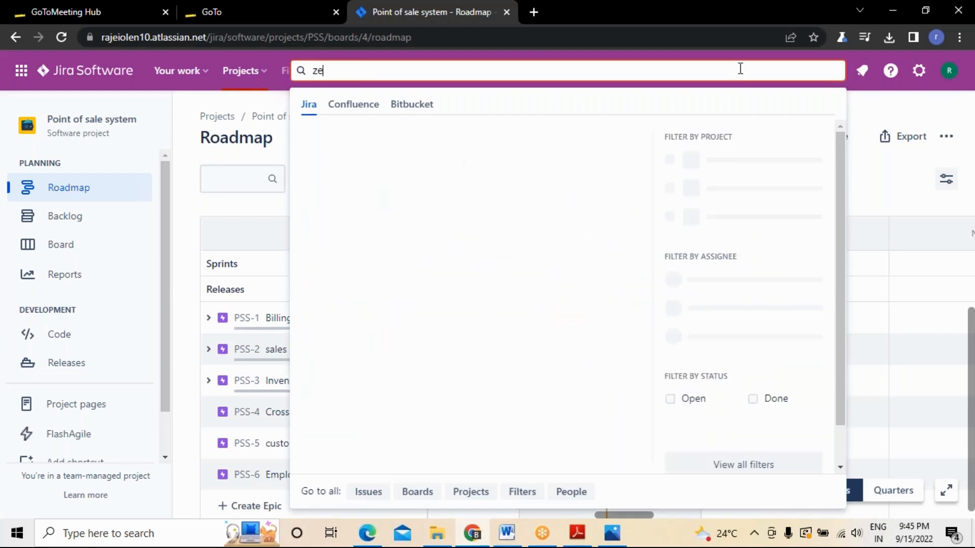
pyautogui.write('phyr')
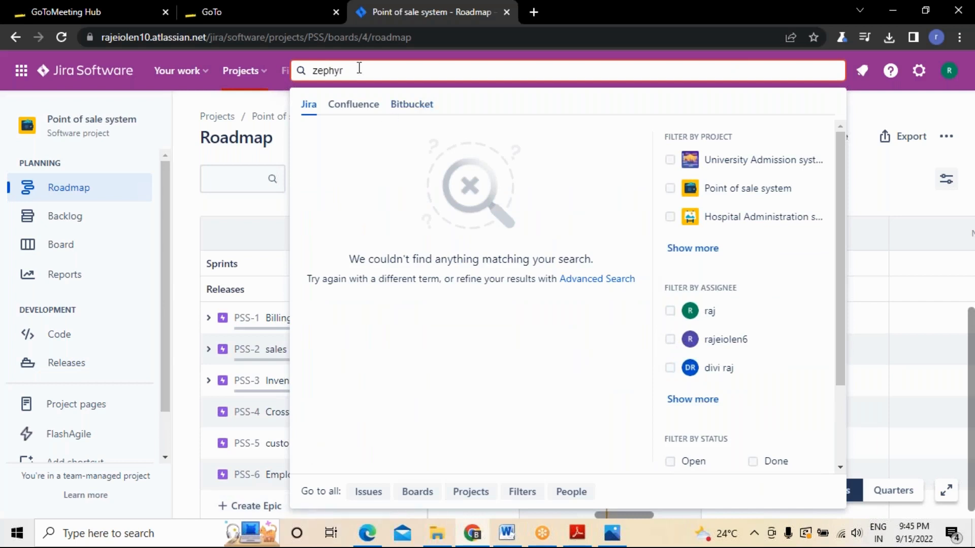
pyautogui.press('Return')
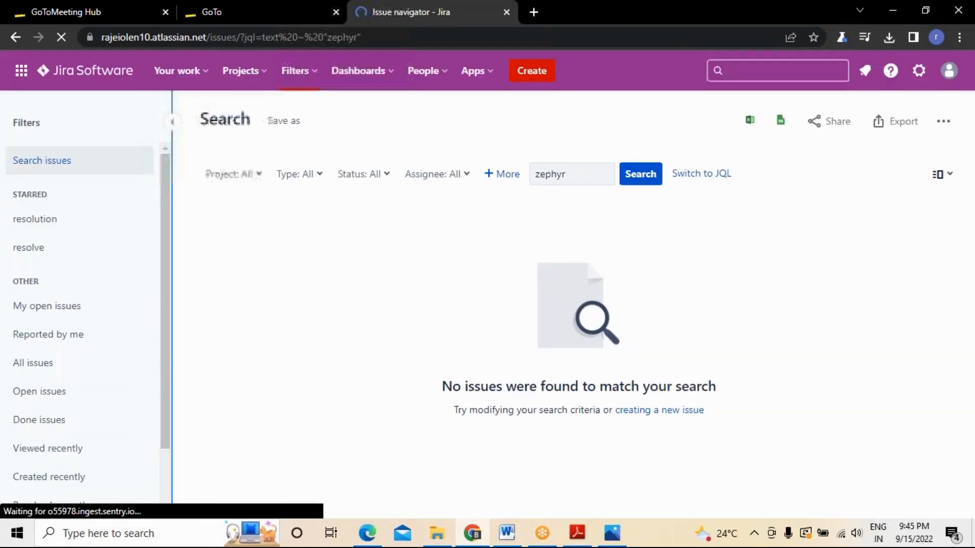
pyautogui.click(654, 184)
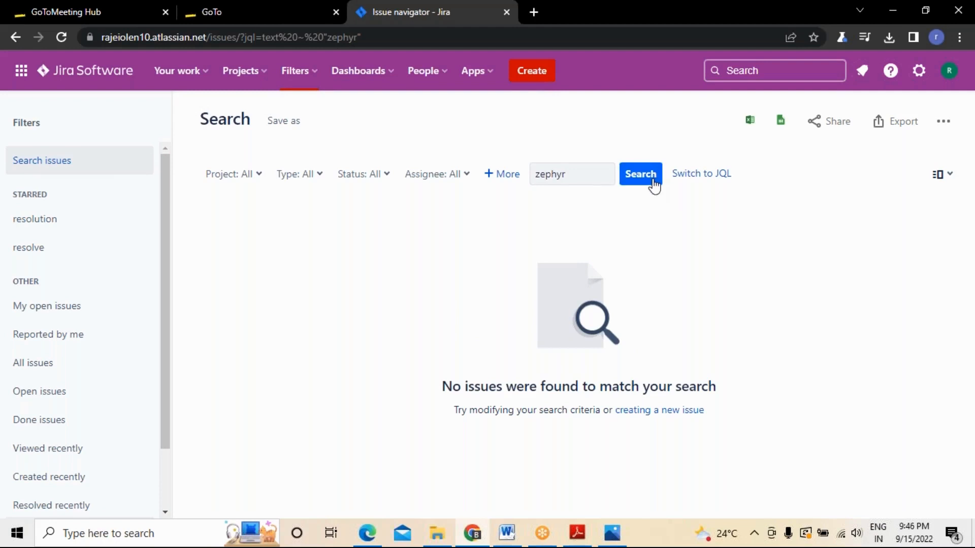
pyautogui.click(576, 171)
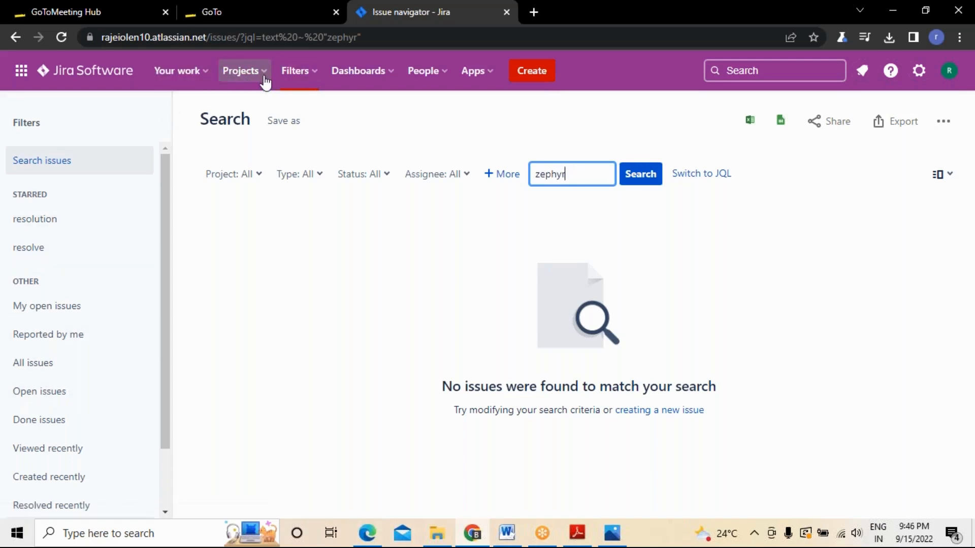
pyautogui.click(492, 81)
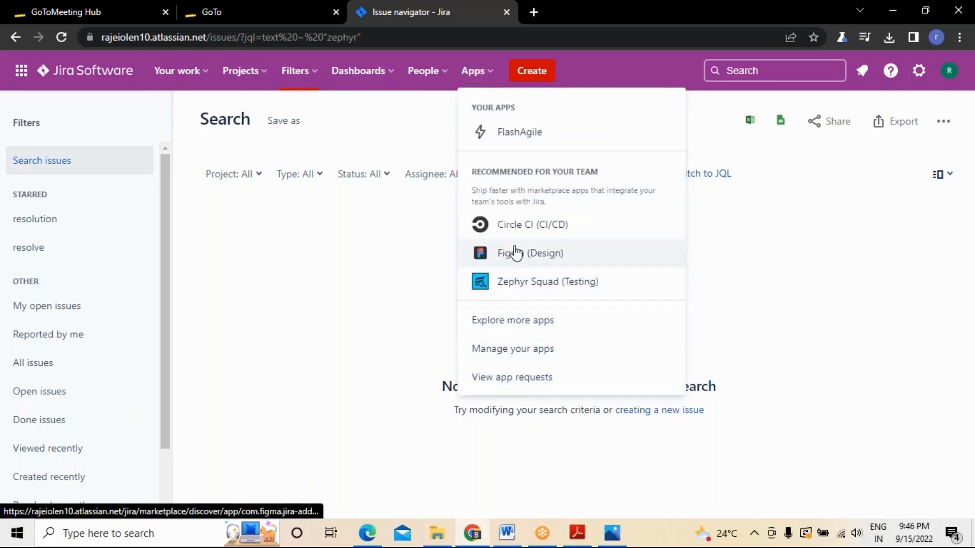
pyautogui.click(532, 283)
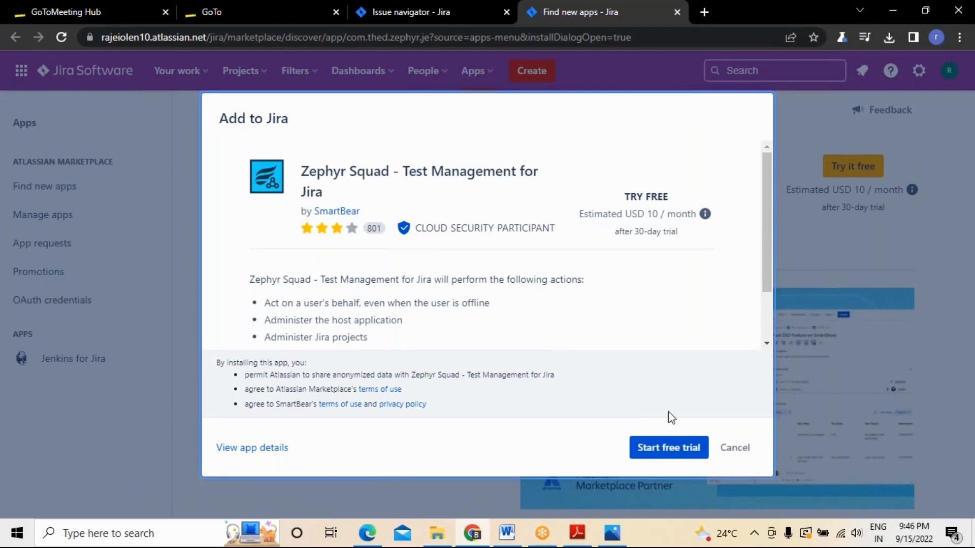
pyautogui.click(731, 448)
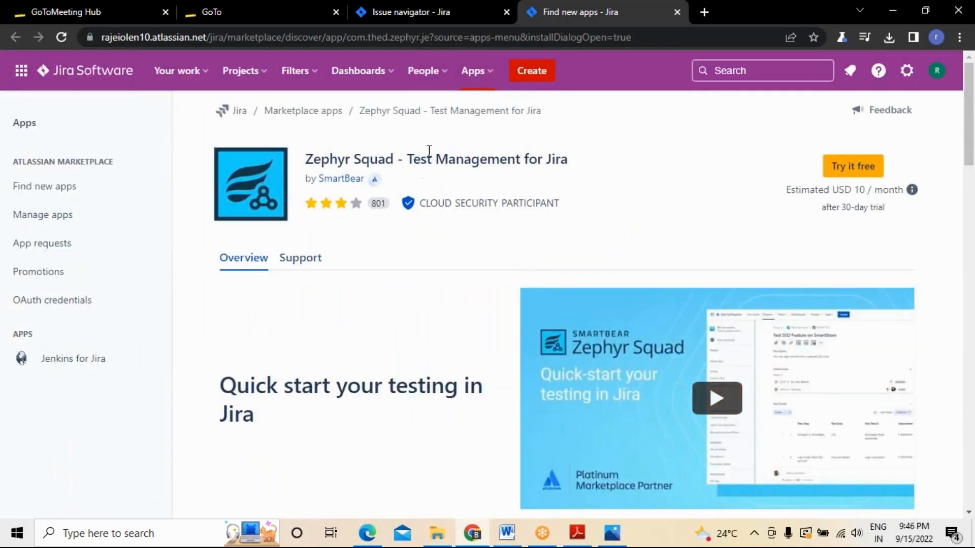
# Search the Jira marketplace apps for zephyr.
pyautogui.click(494, 77)
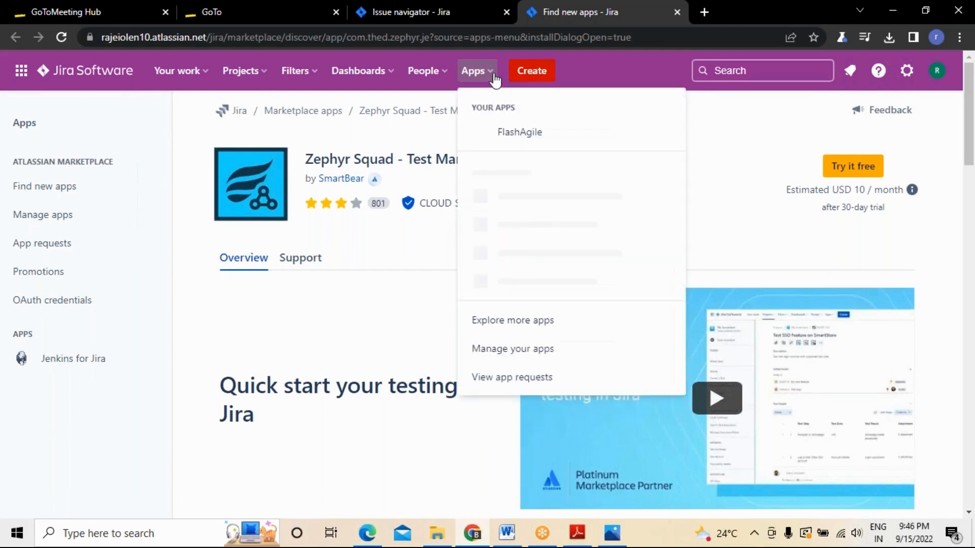
pyautogui.click(513, 325)
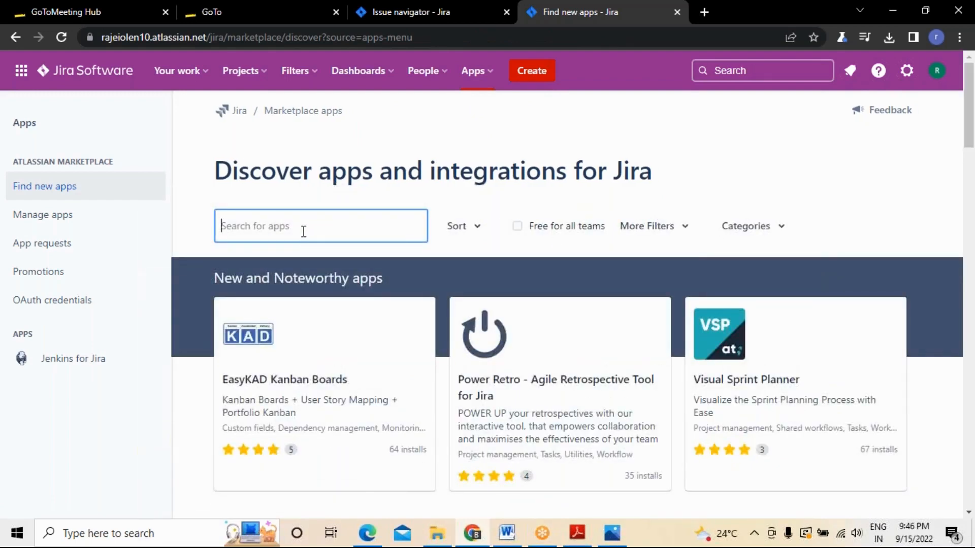
pyautogui.write('zephyr')
pyautogui.press('Return')
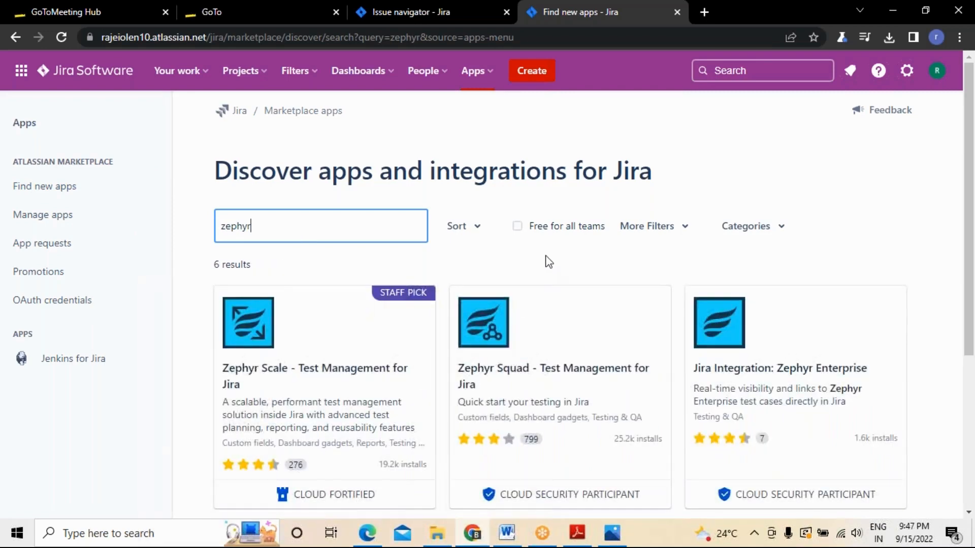
# Add Zephyr Scale - Test Management for Jira from the search results by starting its free trial.
pyautogui.scroll(-1, 549, 261)
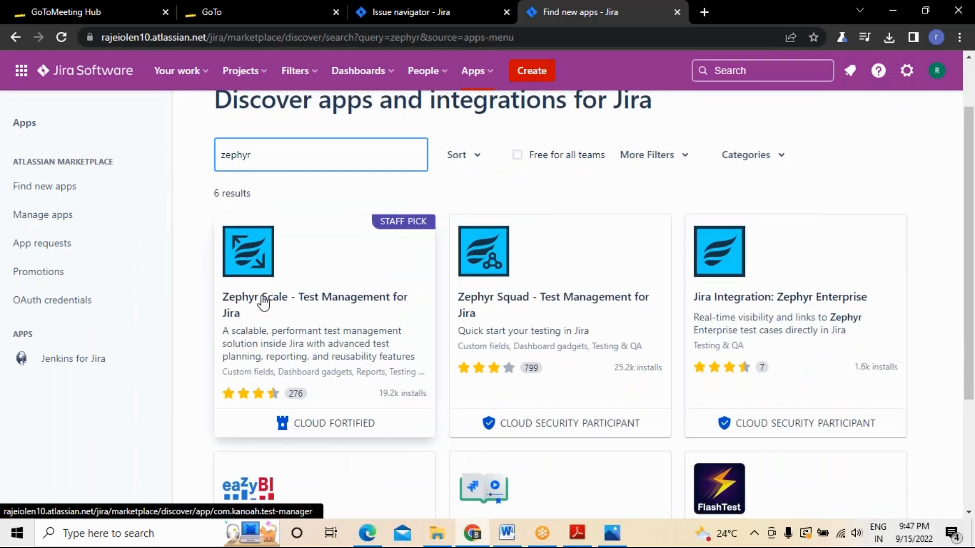
pyautogui.scroll(-1, 263, 303)
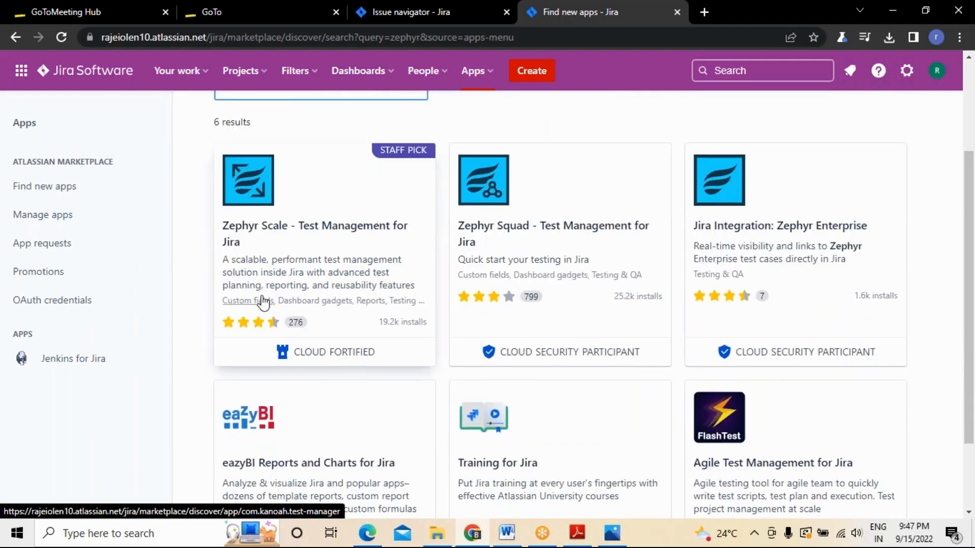
pyautogui.scroll(1, 330, 335)
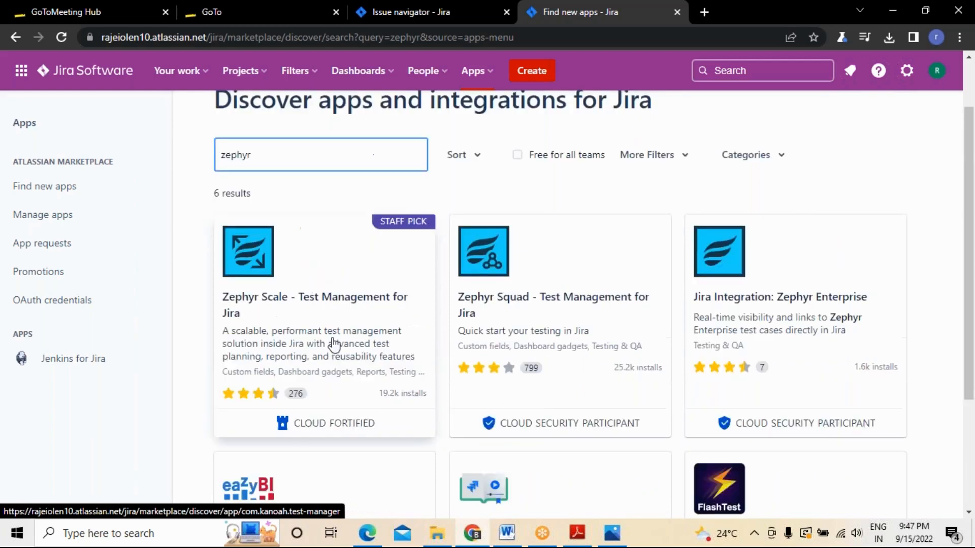
pyautogui.click(286, 299)
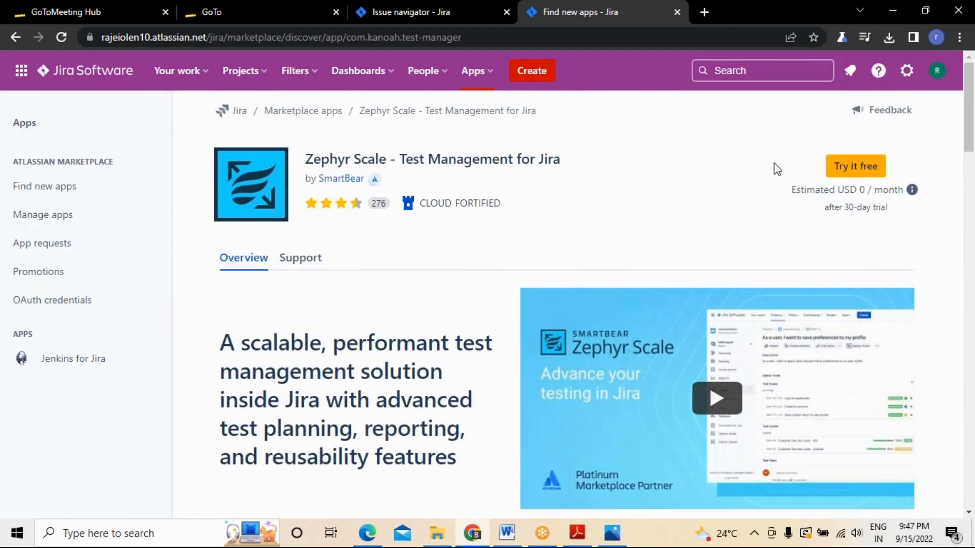
pyautogui.click(859, 168)
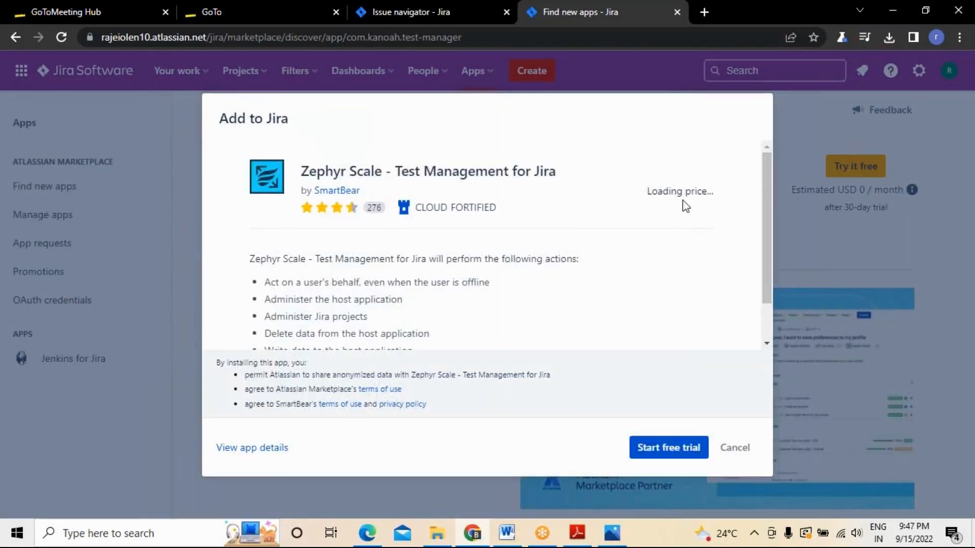
pyautogui.moveTo(644, 193)
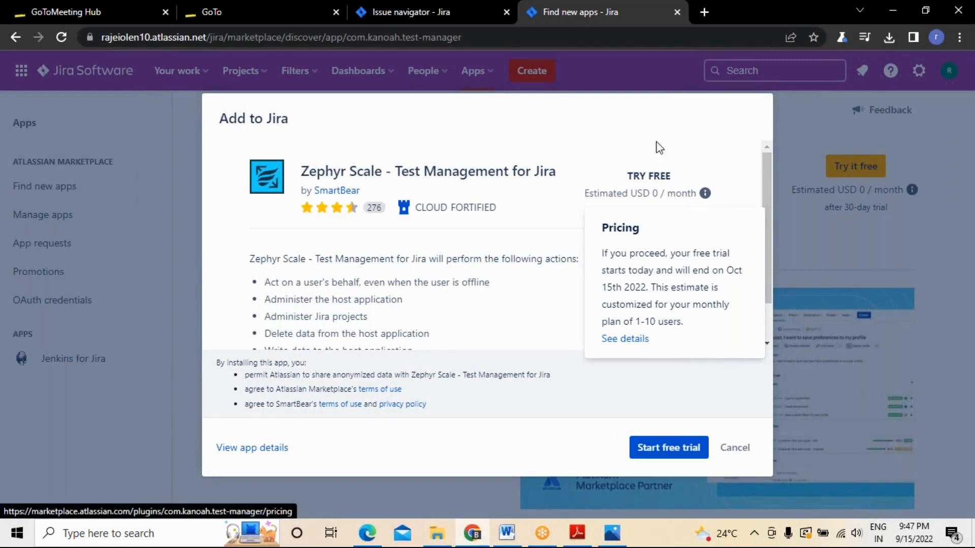
pyautogui.click(669, 448)
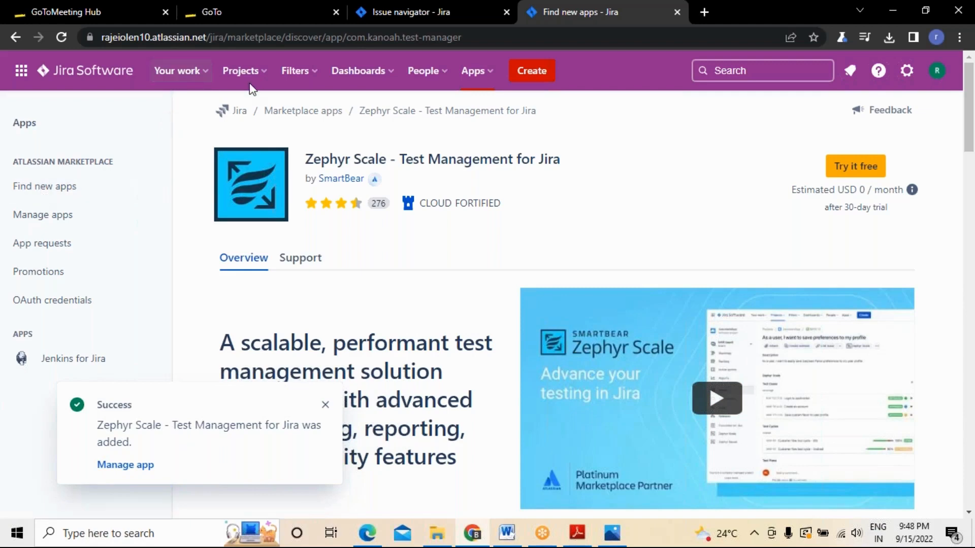
# Go to the Point of sale system project and open its Zephyr Scale page.
pyautogui.click(261, 71)
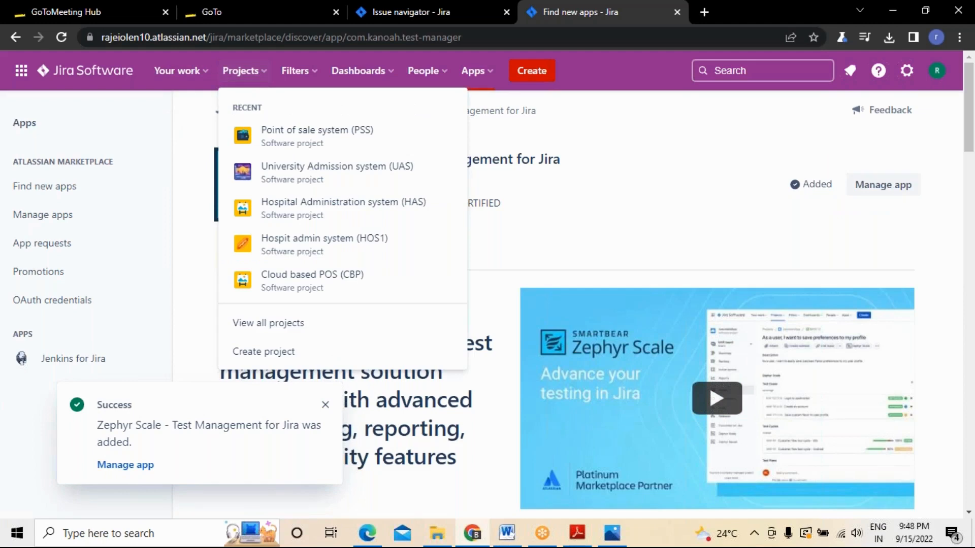
pyautogui.click(301, 133)
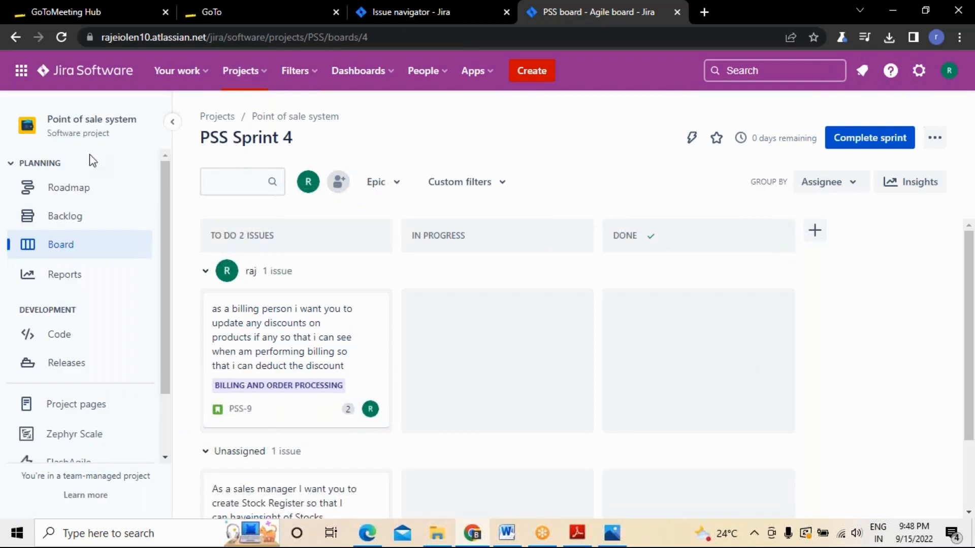
pyautogui.click(62, 196)
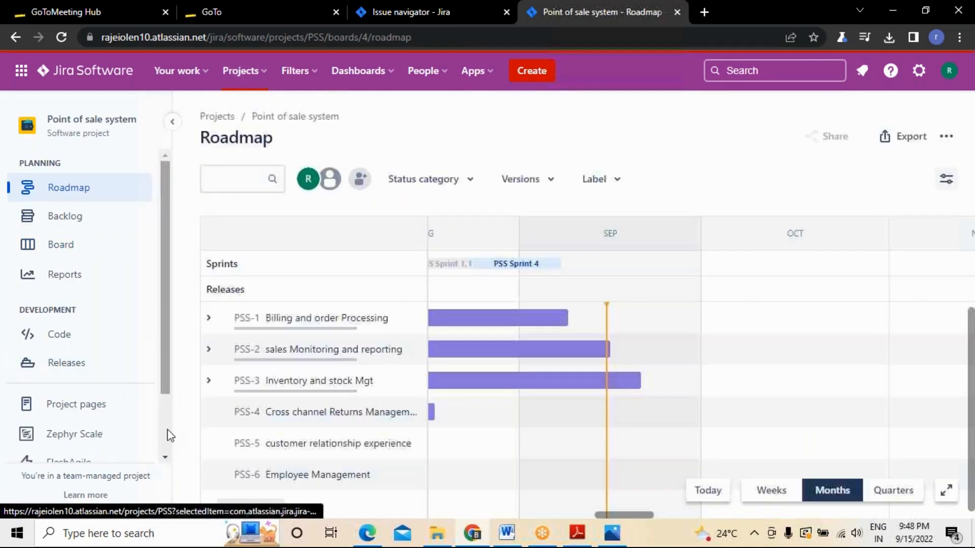
pyautogui.scroll(-1, 168, 446)
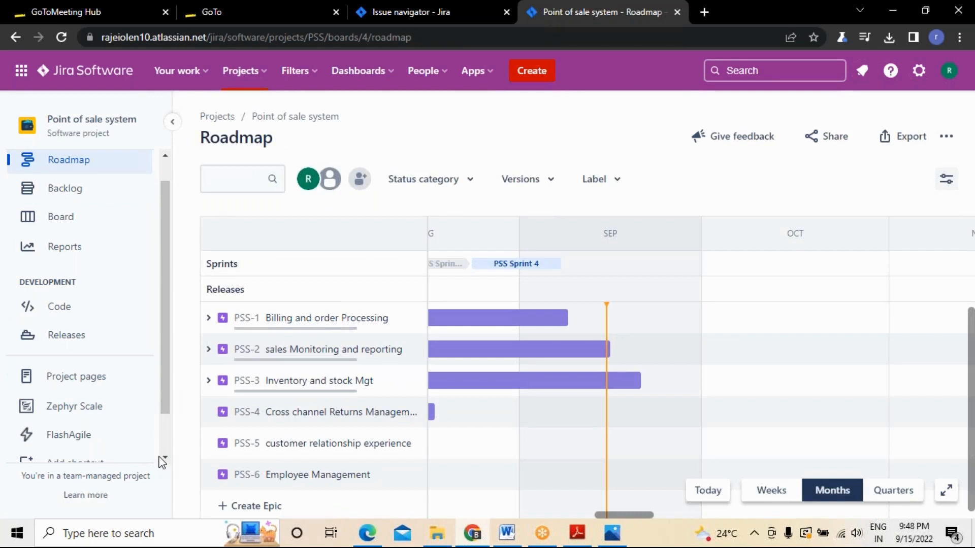
pyautogui.scroll(-1, 157, 452)
pyautogui.click(98, 392)
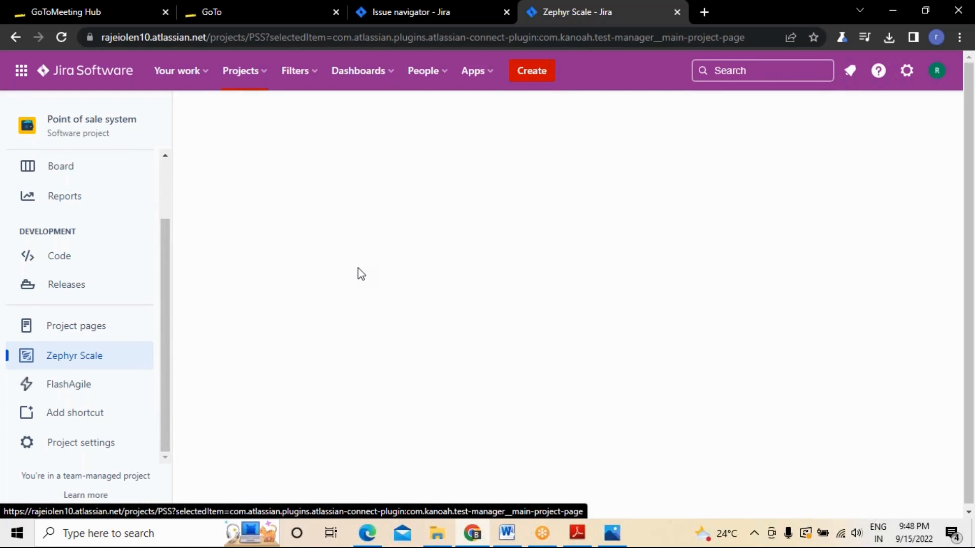
# Reload the project's blank Zephyr Scale page.
pyautogui.click(61, 38)
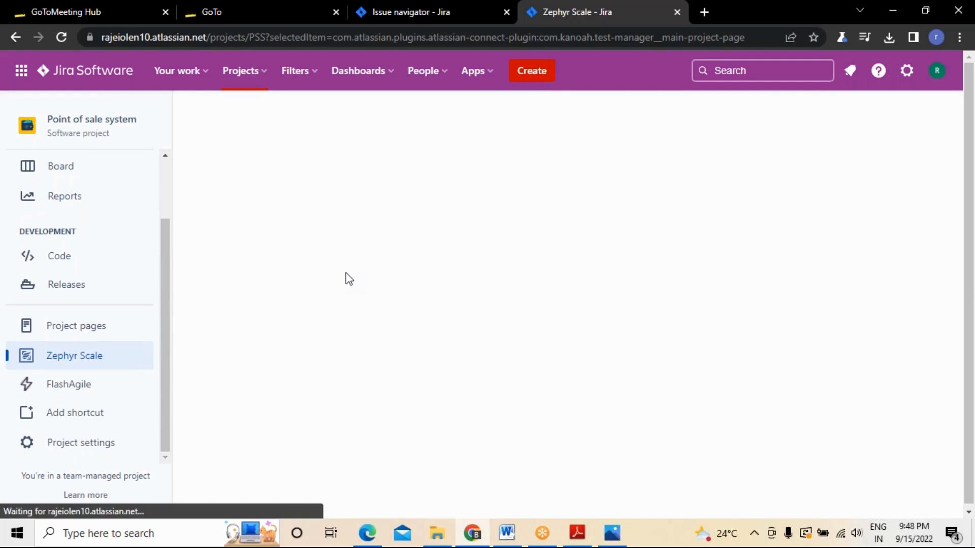
pyautogui.scroll(1, 171, 272)
pyautogui.scroll(2, 170, 238)
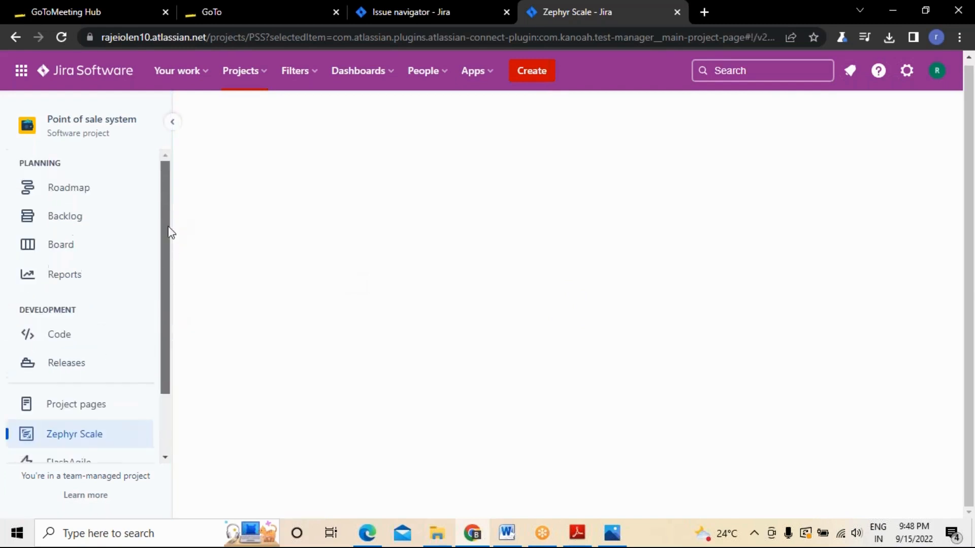
pyautogui.scroll(-3, 161, 320)
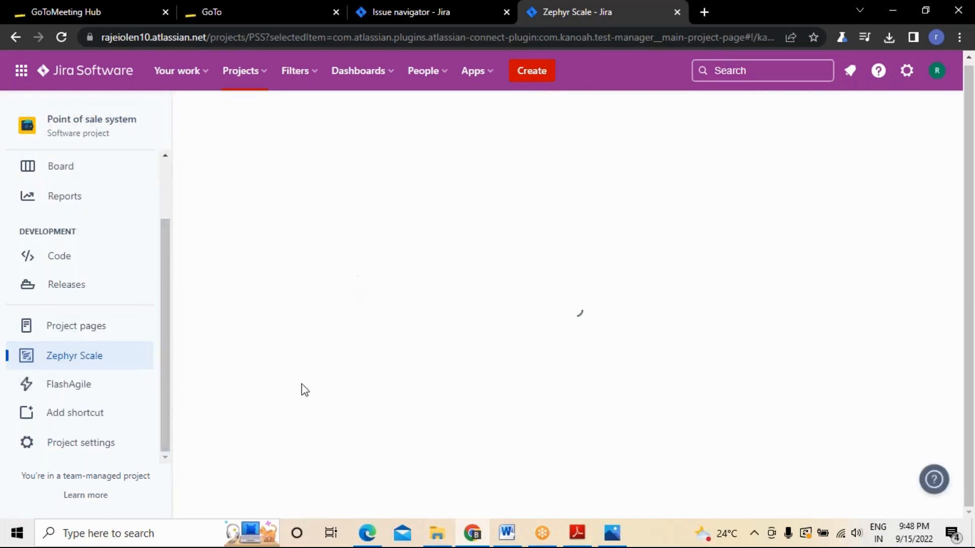
pyautogui.scroll(3, 168, 254)
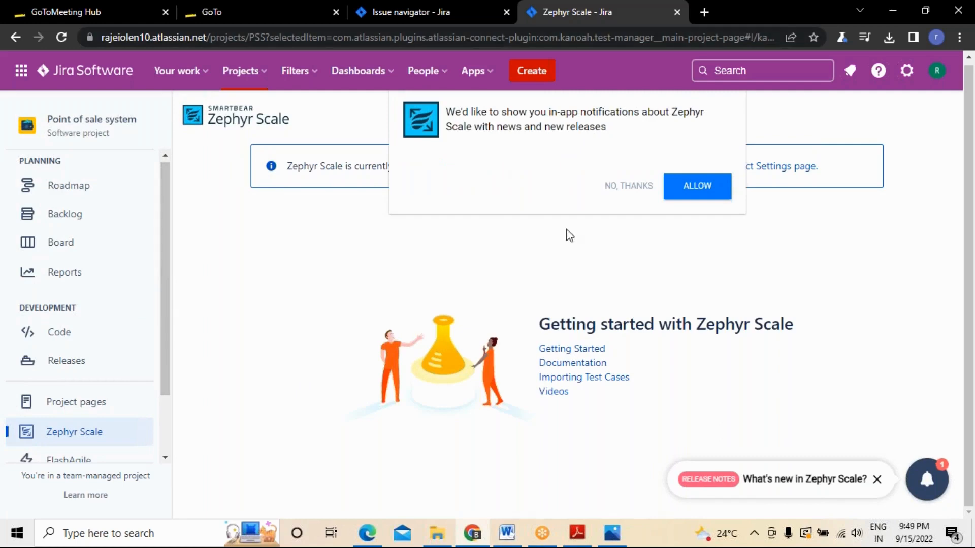
# Decline the in-app notifications and enable Zephyr Scale for the Point of sale system project in its project settings.
pyautogui.click(625, 189)
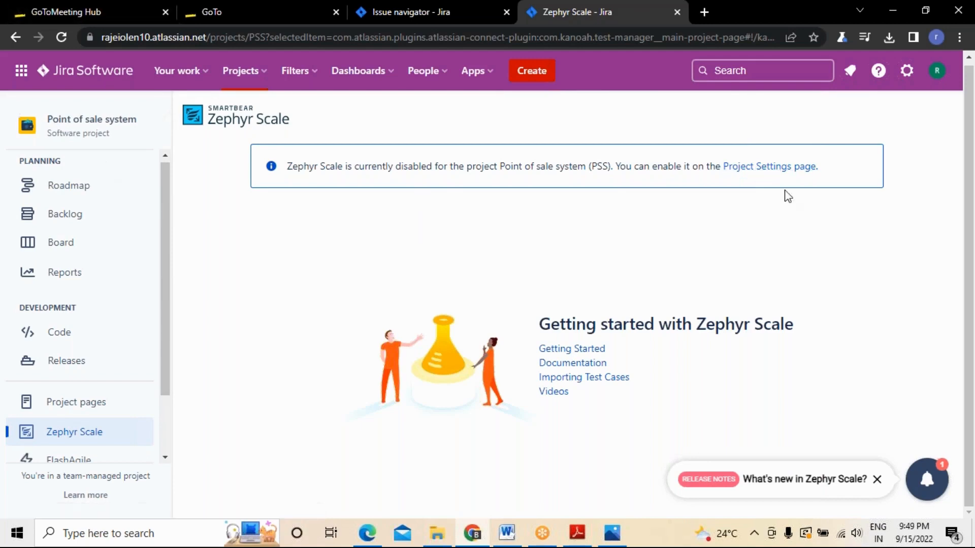
pyautogui.click(769, 168)
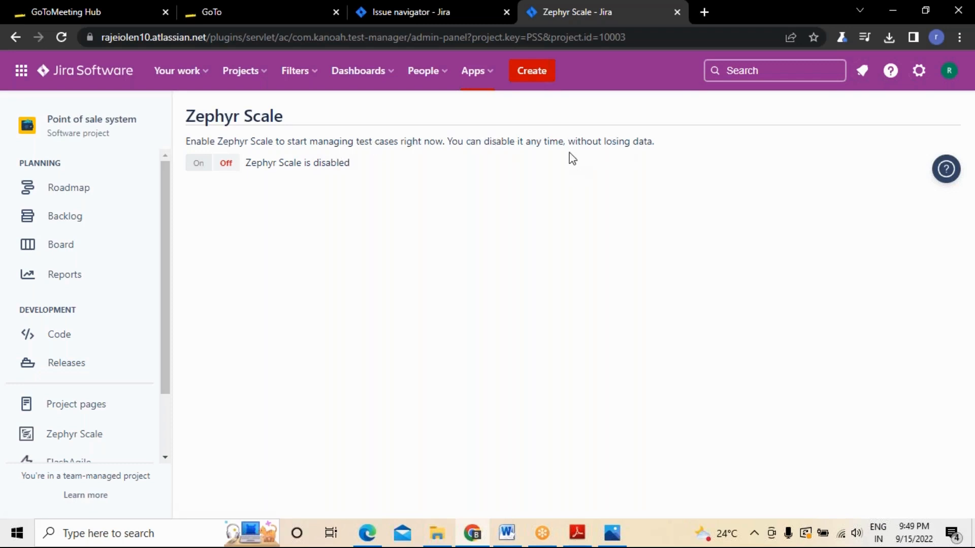
pyautogui.click(198, 163)
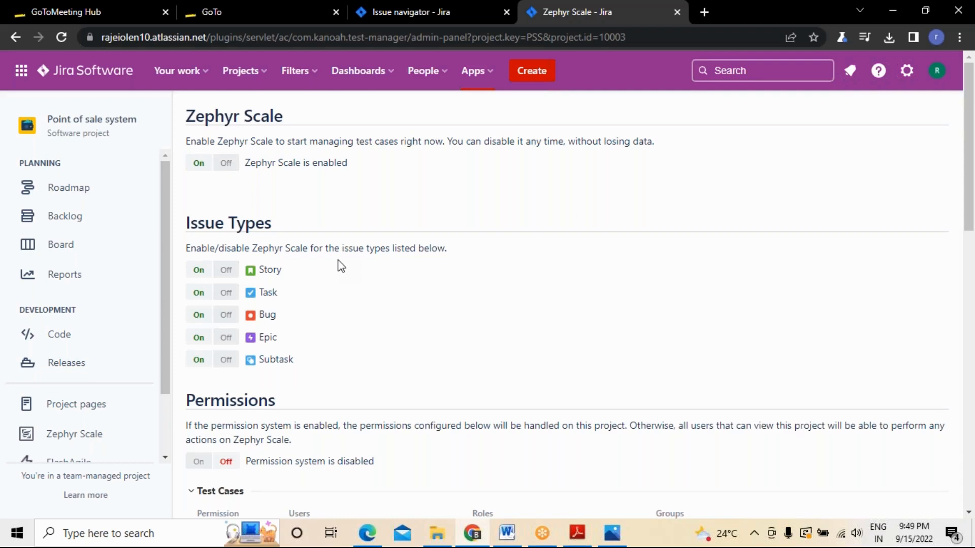
# Enable the permission system for Zephyr Scale in the project's settings.
pyautogui.scroll(-1, 341, 266)
pyautogui.scroll(-1, 363, 300)
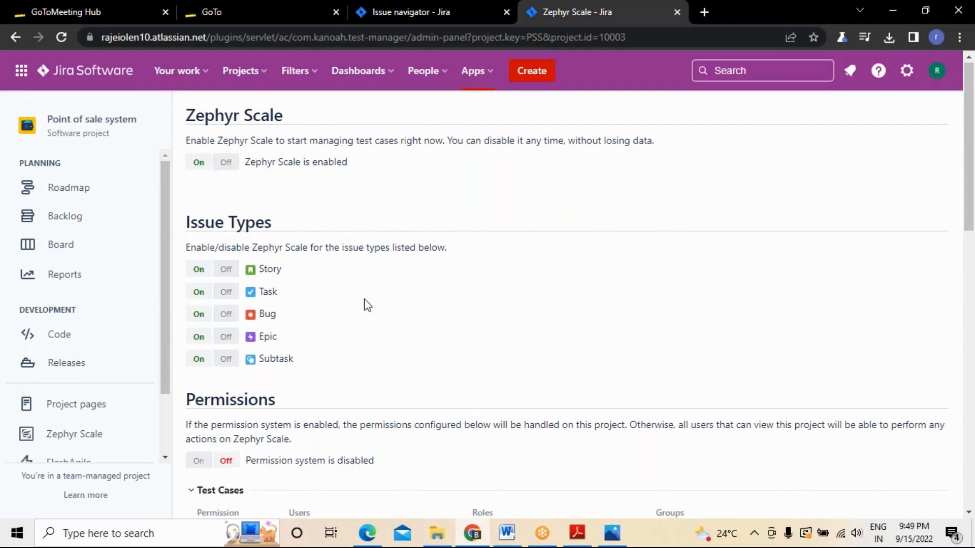
pyautogui.scroll(-1, 367, 306)
pyautogui.scroll(-3, 367, 305)
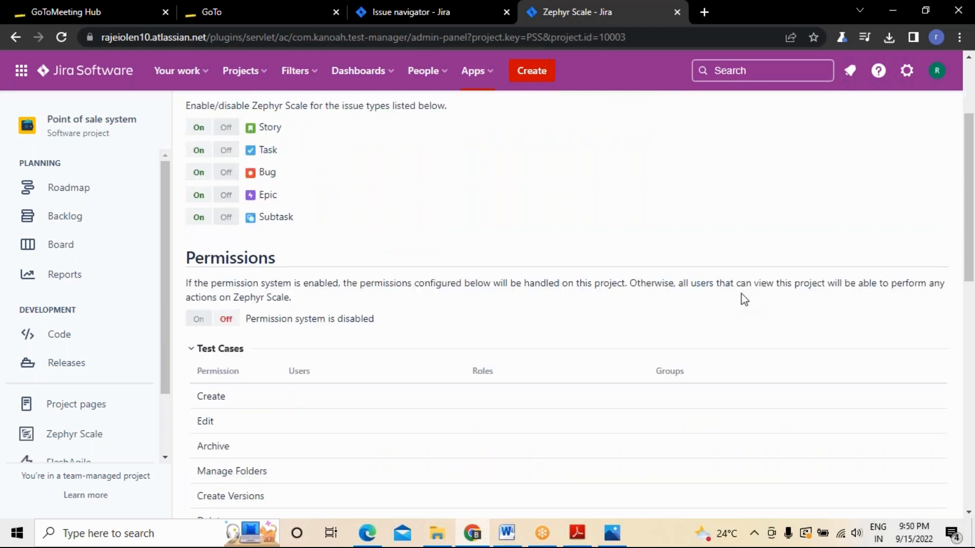
pyautogui.click(197, 323)
pyautogui.scroll(-3, 427, 300)
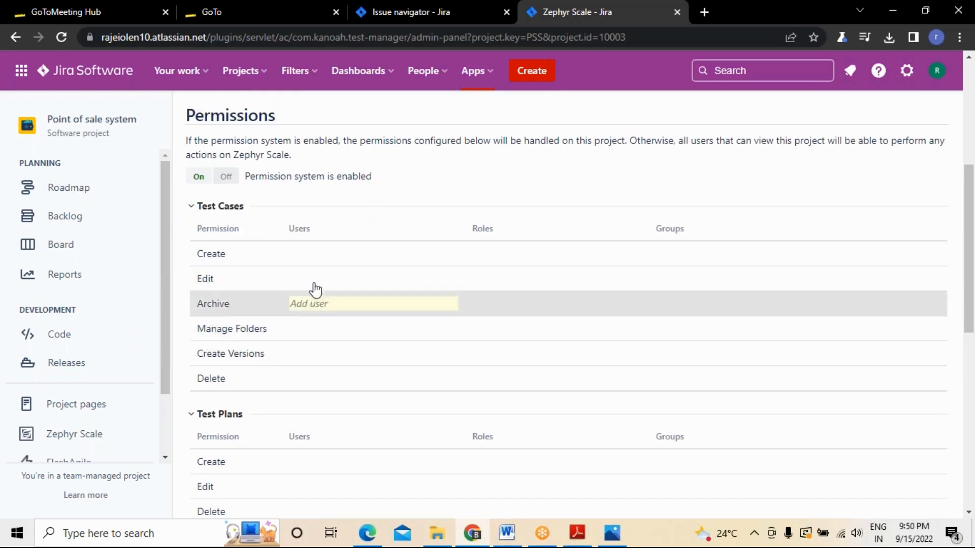
# Review the Zephyr Scale permission categories, from test cases, plans and cycles to executions, reports and configuration.
pyautogui.scroll(-2, 325, 374)
pyautogui.scroll(-6, 325, 375)
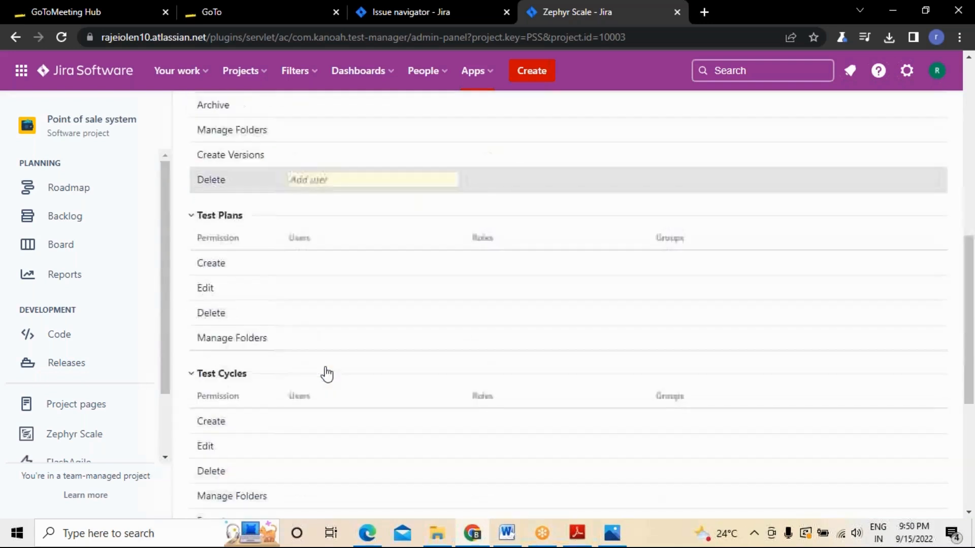
pyautogui.scroll(10, 286, 321)
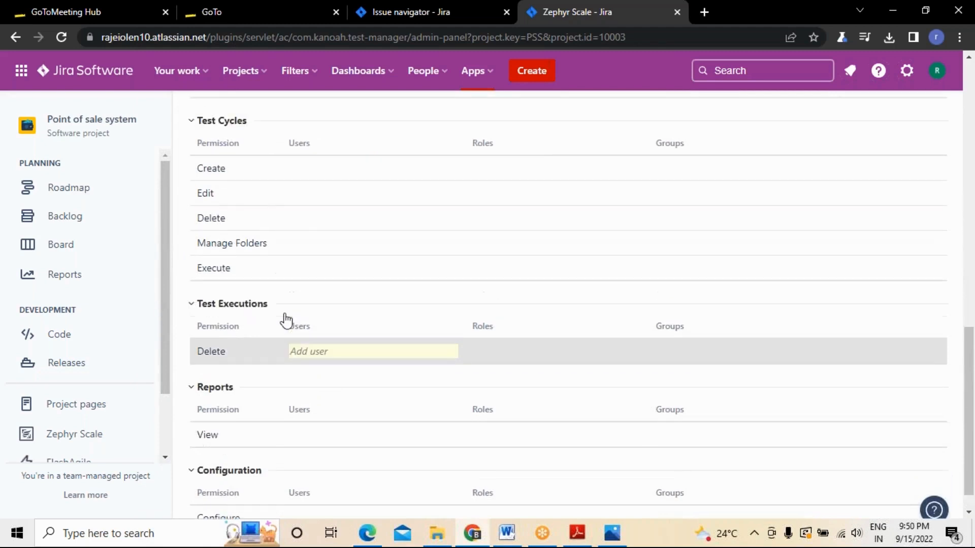
pyautogui.scroll(-3, 311, 373)
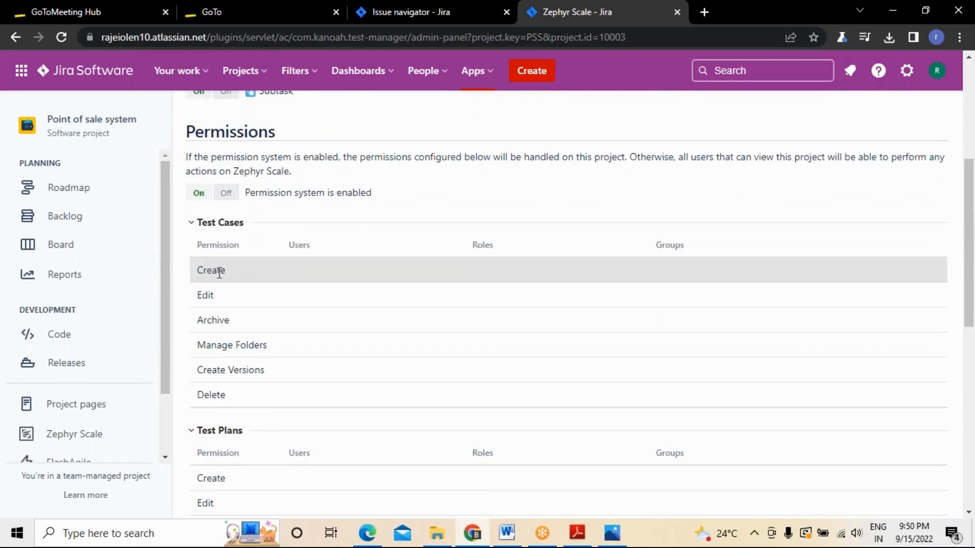
pyautogui.scroll(5, 220, 273)
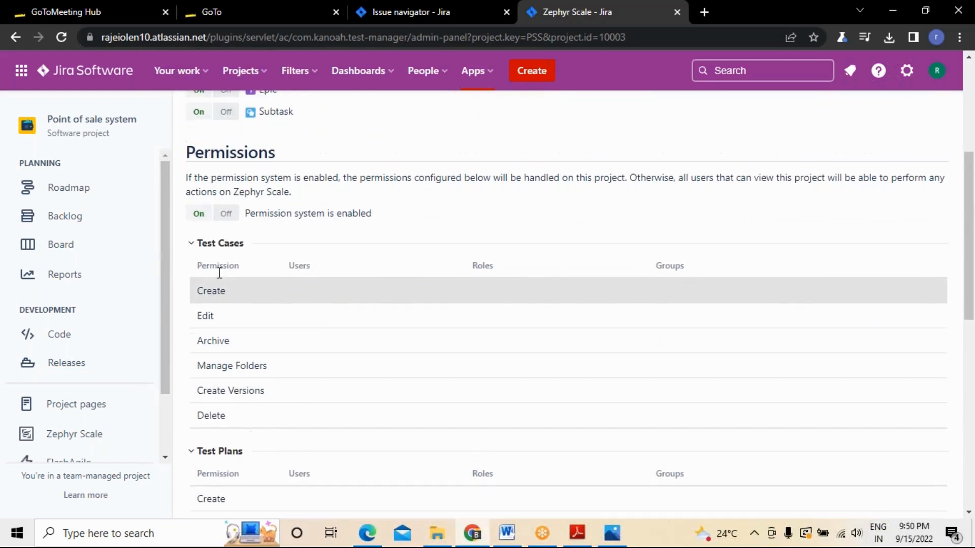
pyautogui.scroll(-6, 345, 280)
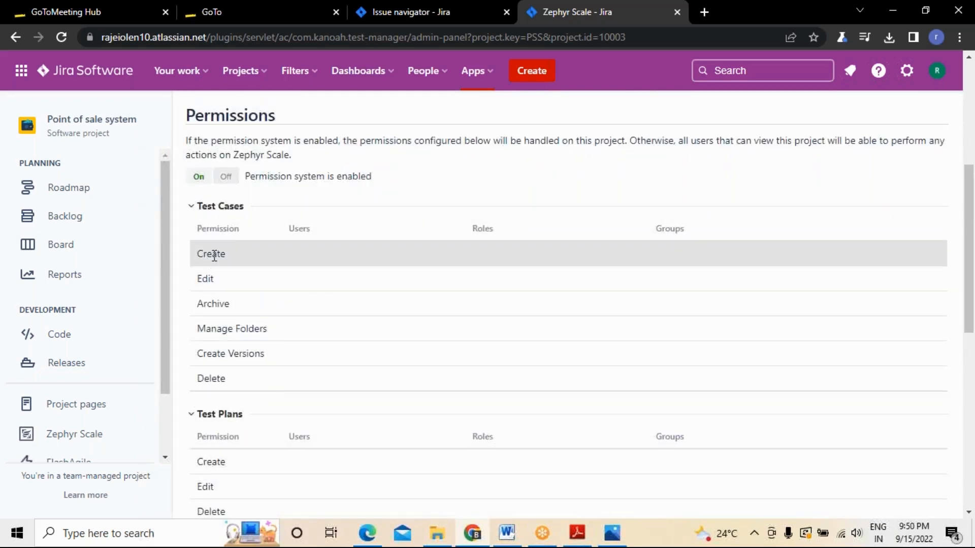
pyautogui.doubleClick(215, 255)
pyautogui.click(251, 267)
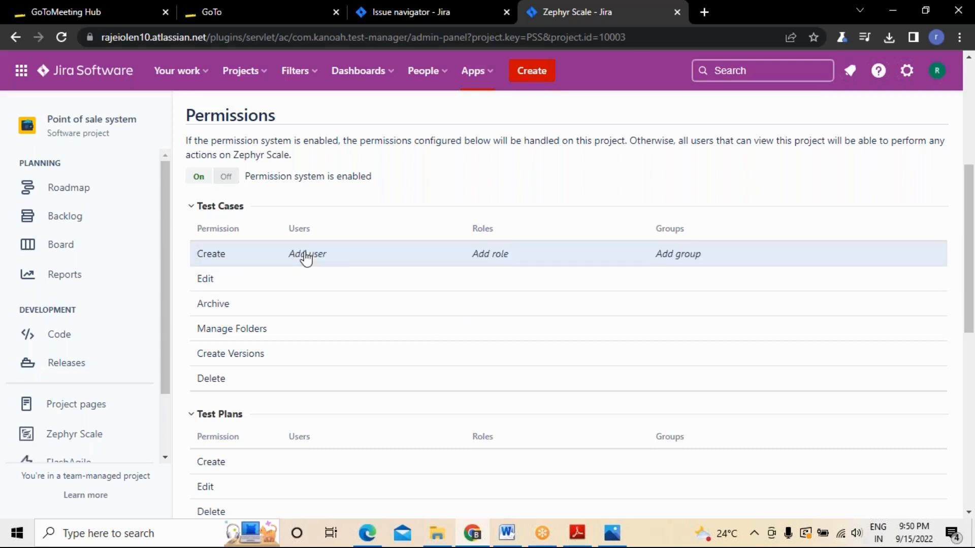
# Add the signed-in user and the Administrator role to the Create permission for test cases.
pyautogui.click(343, 255)
pyautogui.click(325, 257)
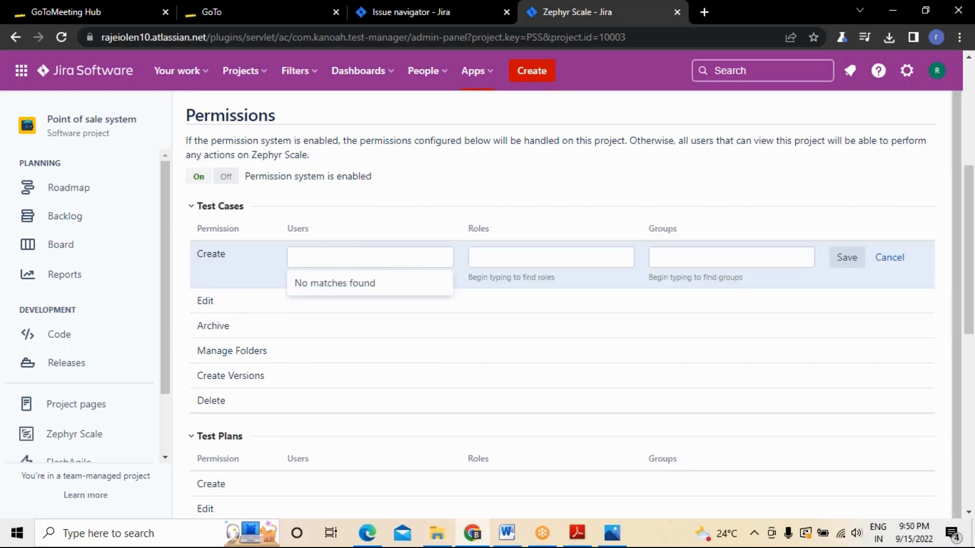
pyautogui.click(323, 257)
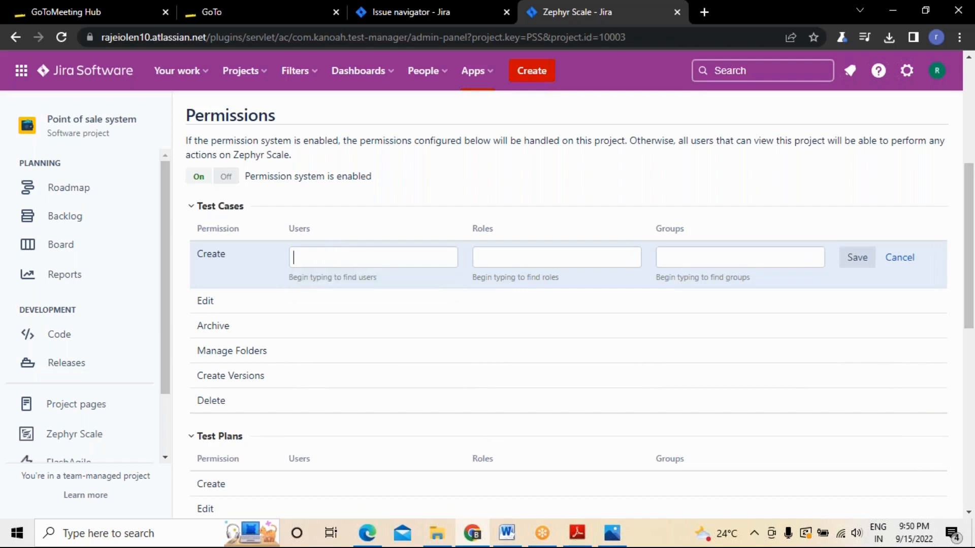
pyautogui.write('raj')
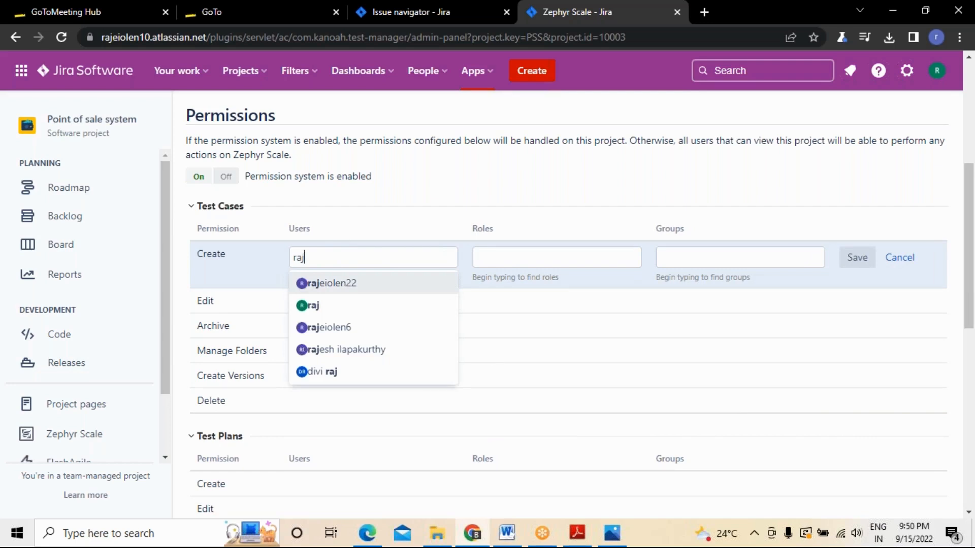
pyautogui.click(312, 305)
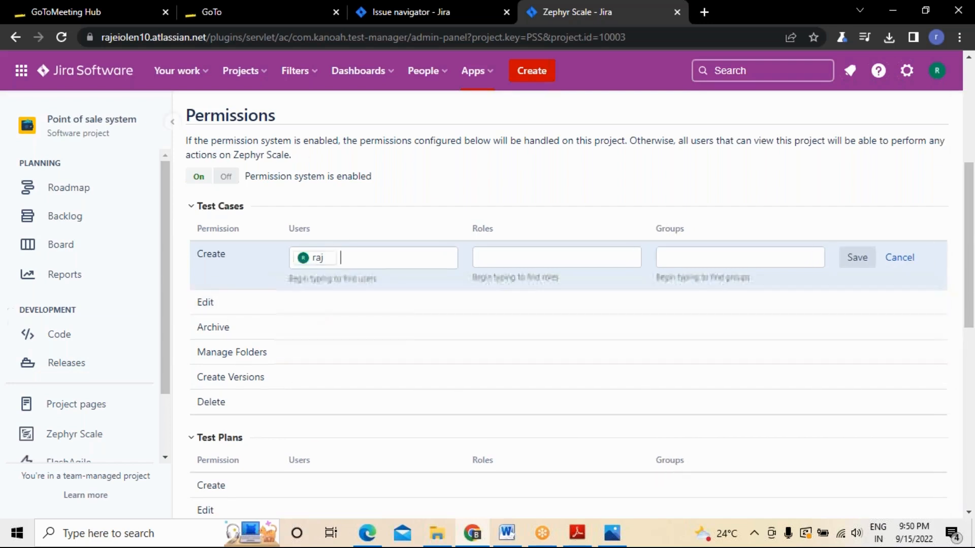
pyautogui.click(507, 261)
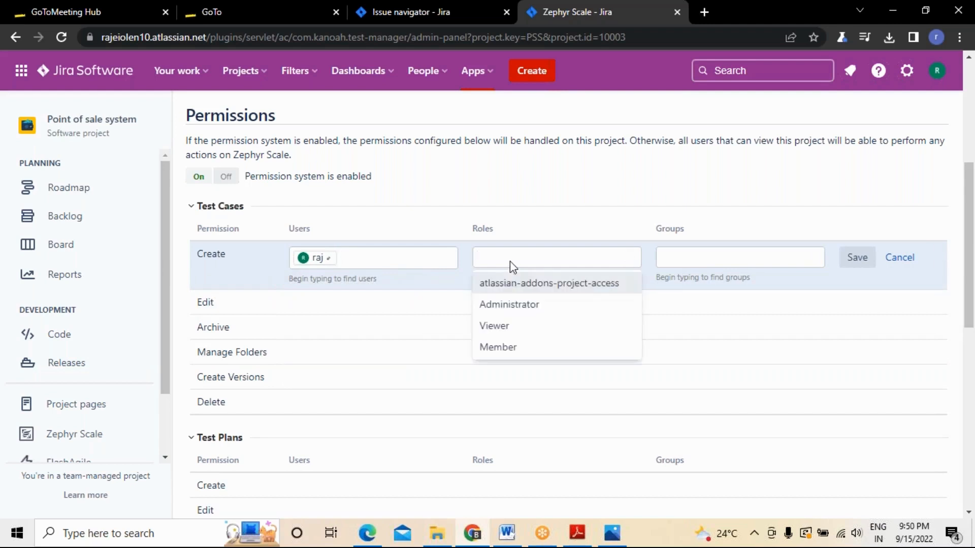
pyautogui.click(510, 304)
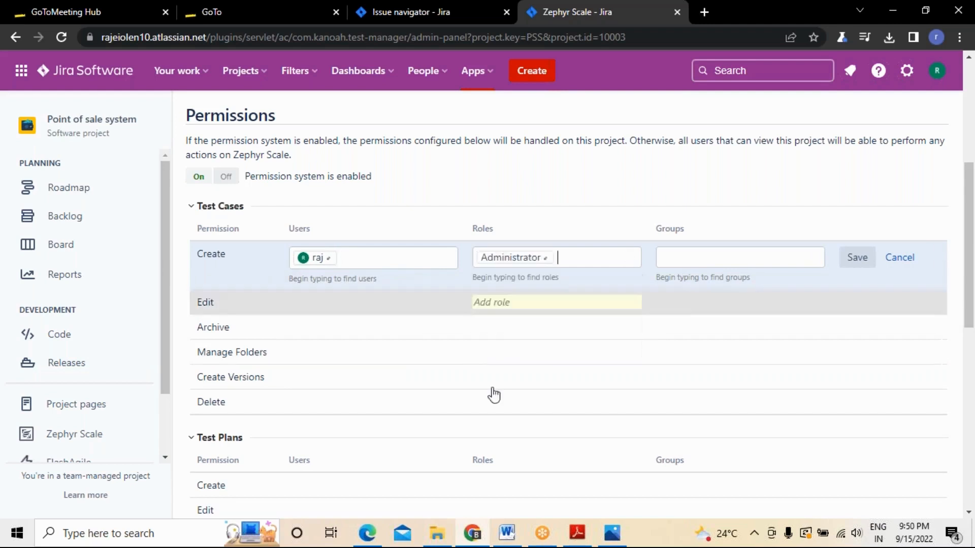
# Add the site's jira-software-users group to the test cases' Create permission and save the entry.
pyautogui.click(679, 261)
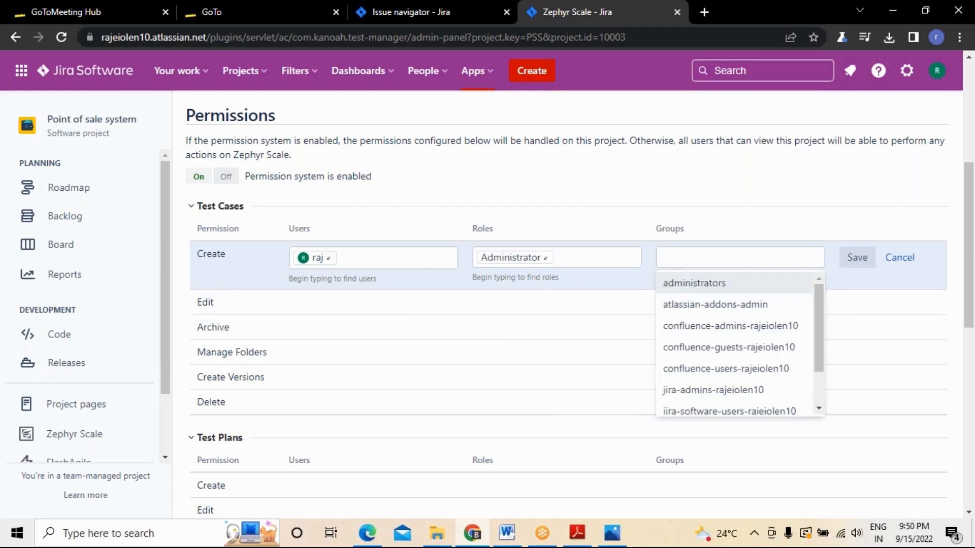
pyautogui.scroll(-1, 712, 345)
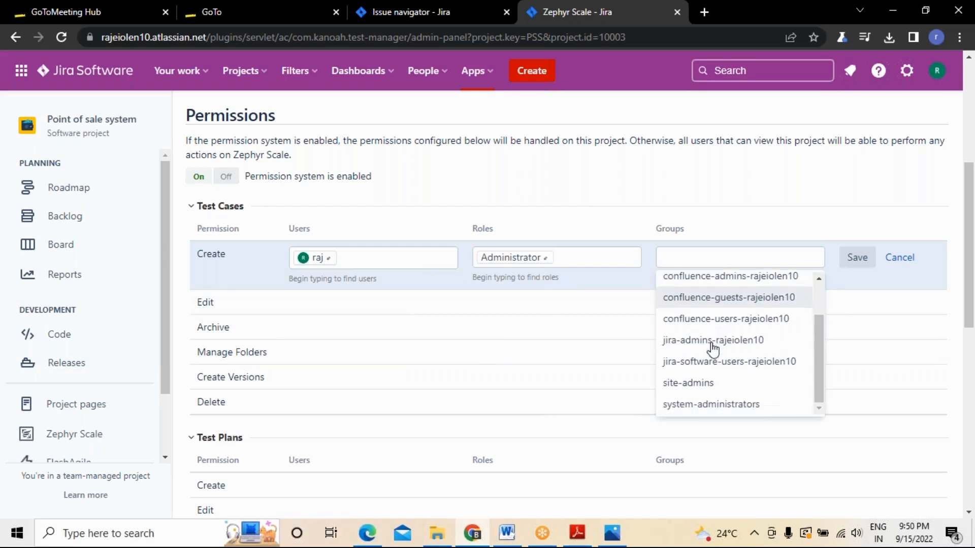
pyautogui.scroll(-1, 712, 349)
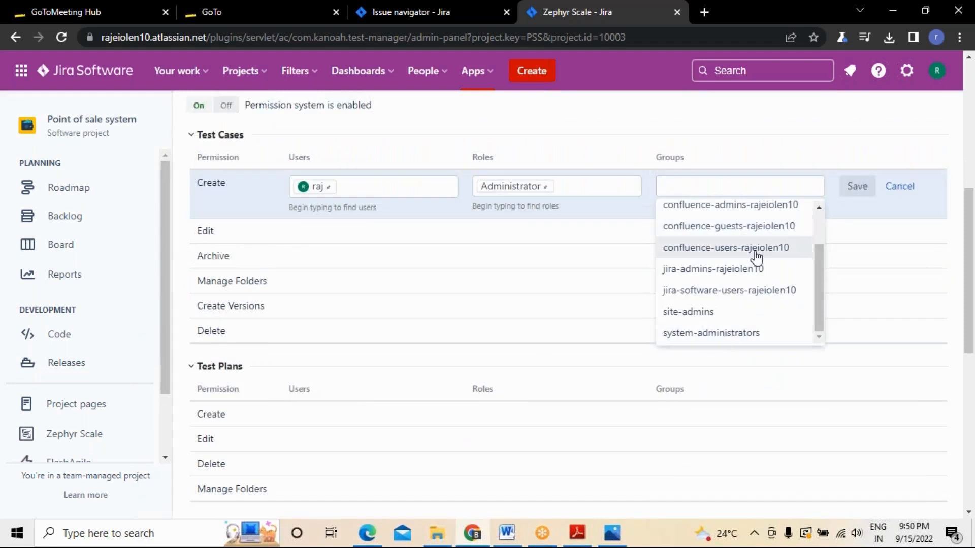
pyautogui.scroll(-1, 754, 258)
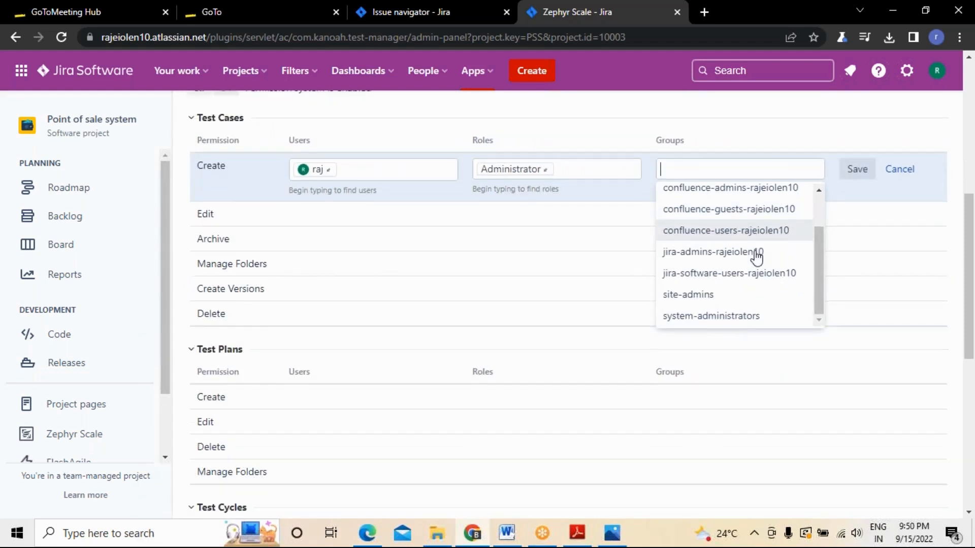
pyautogui.scroll(1, 721, 193)
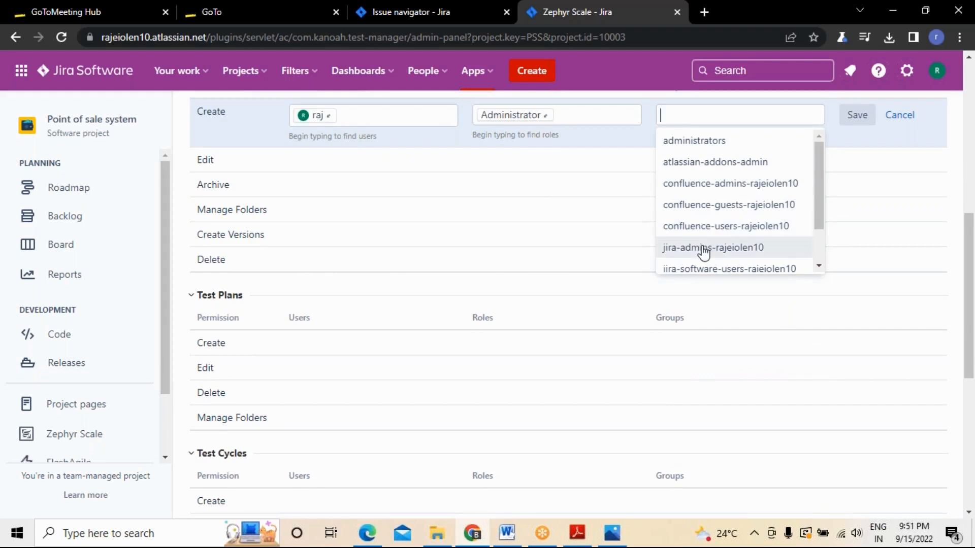
pyautogui.scroll(-1, 703, 252)
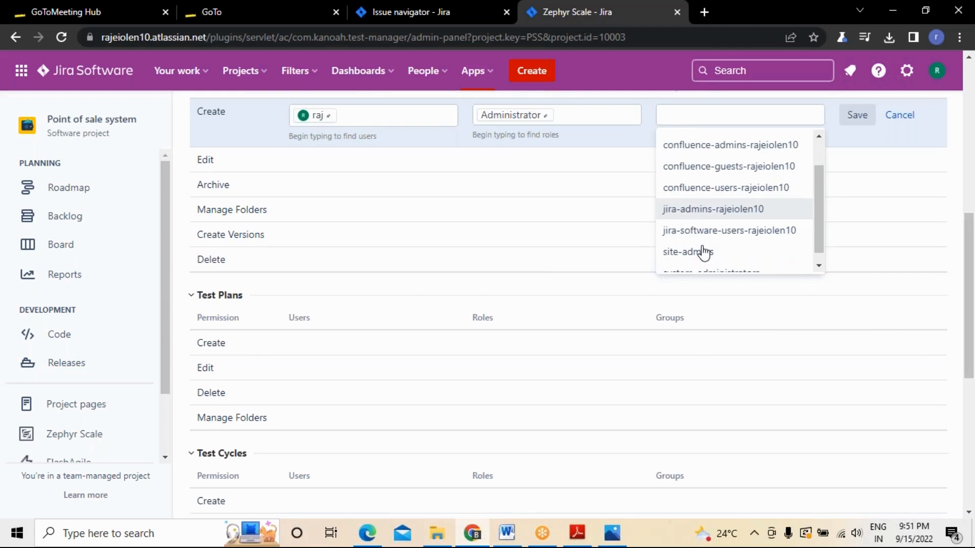
pyautogui.scroll(-1, 703, 251)
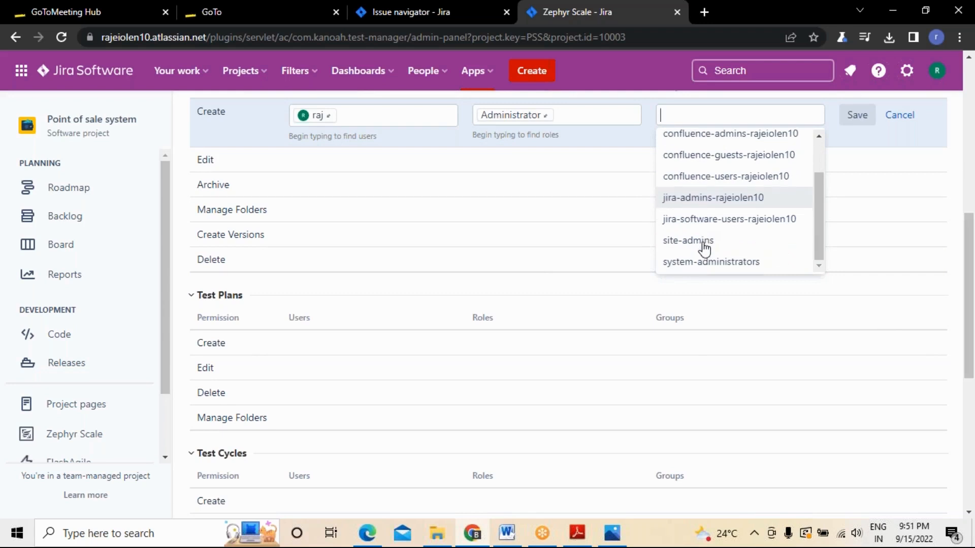
pyautogui.click(721, 220)
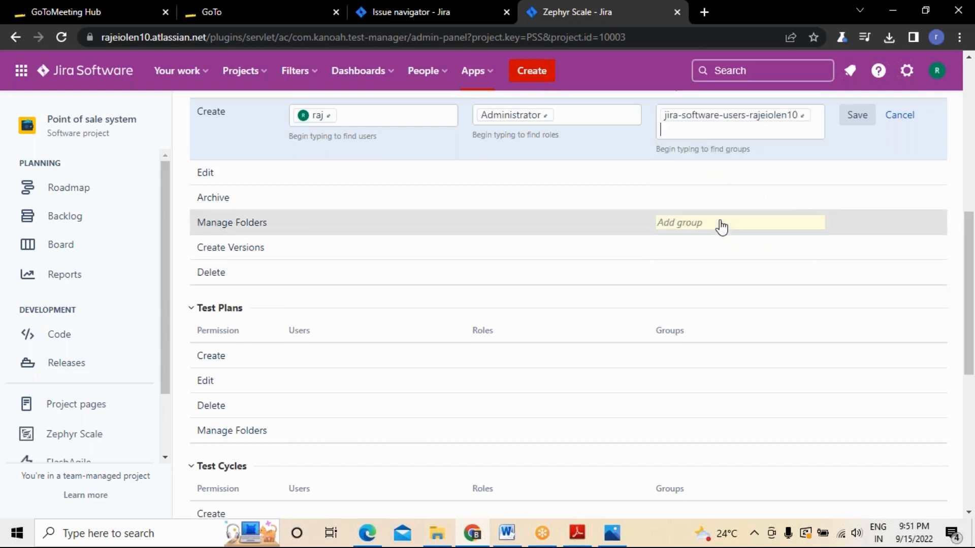
pyautogui.click(857, 115)
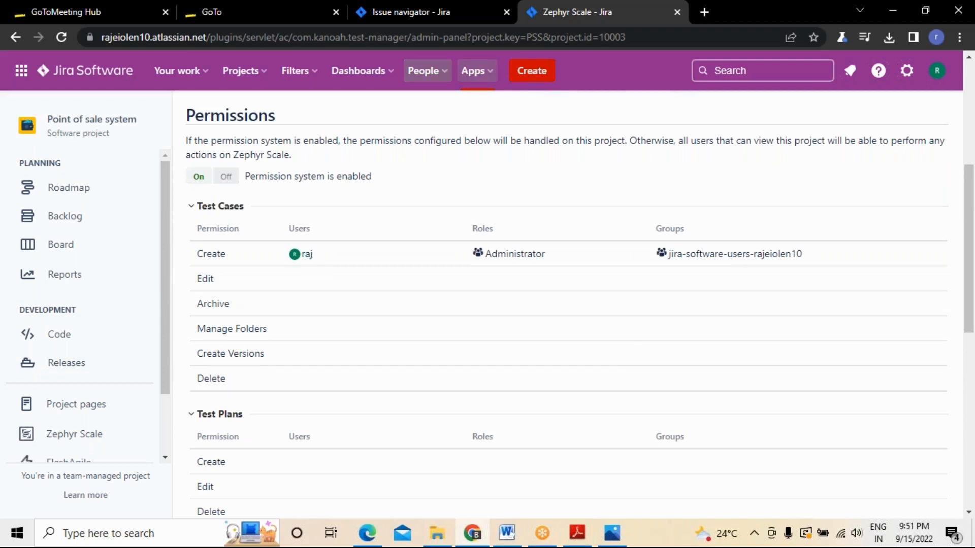
pyautogui.click(301, 288)
pyautogui.click(939, 318)
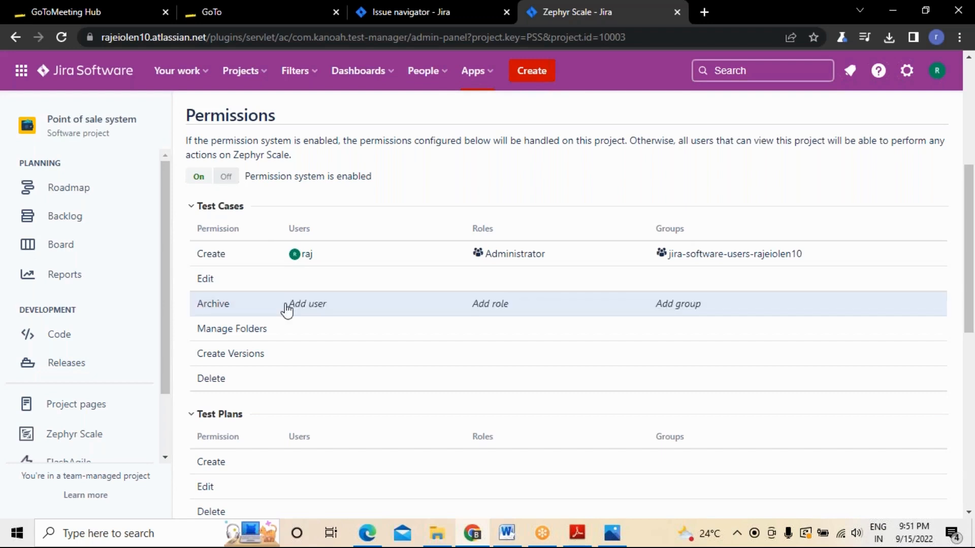
pyautogui.click(305, 303)
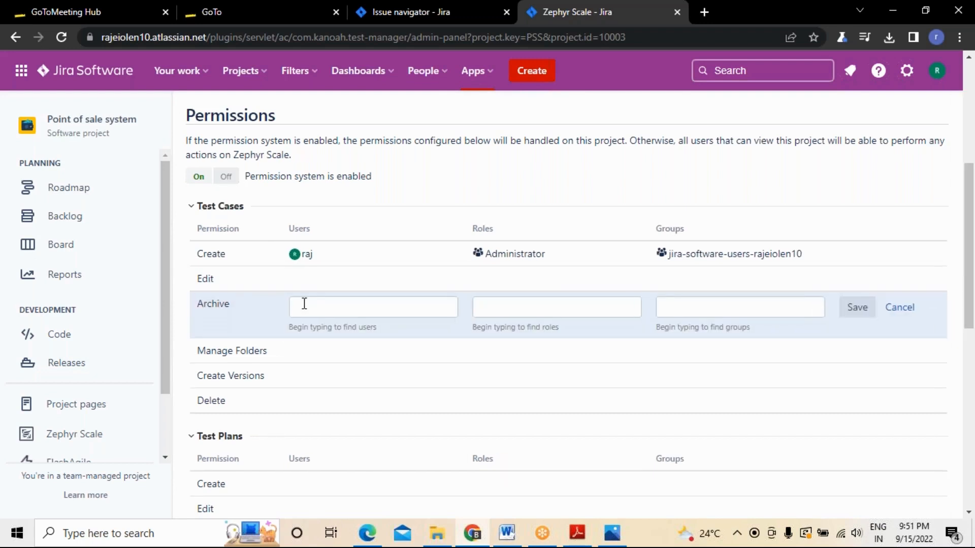
# Grant the test cases' Manage Folders permission to the signed-in user, the Administrator role and the site's jira-software-users group, and save it.
pyautogui.click(305, 354)
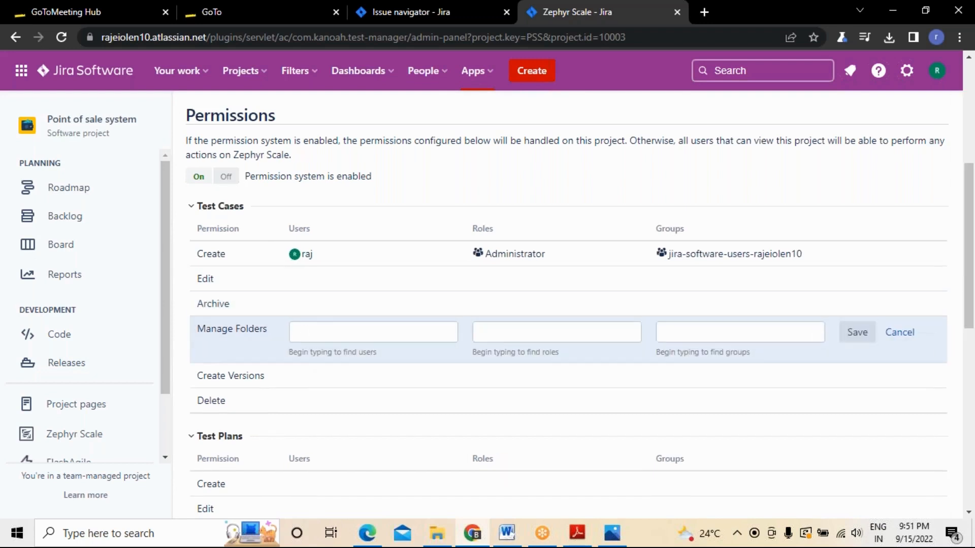
pyautogui.click(311, 332)
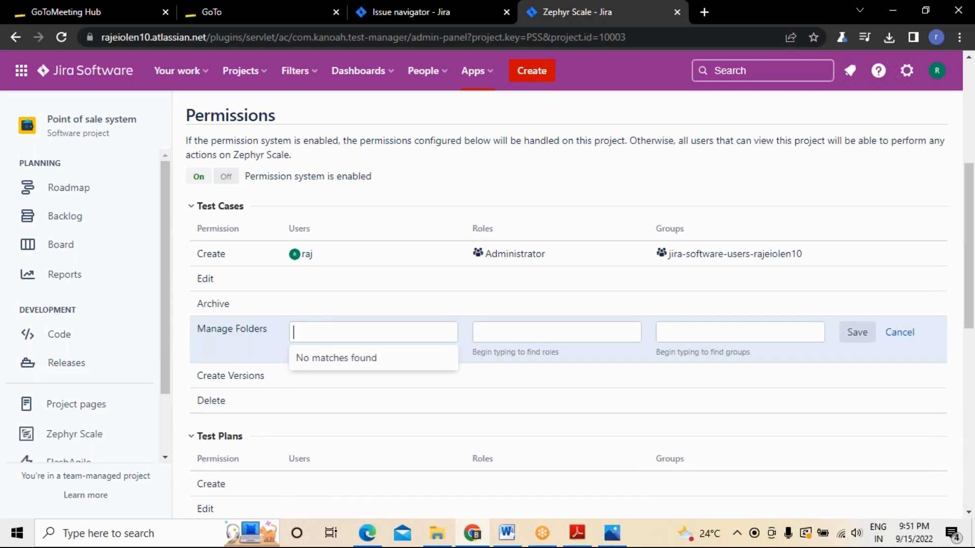
pyautogui.write('raj')
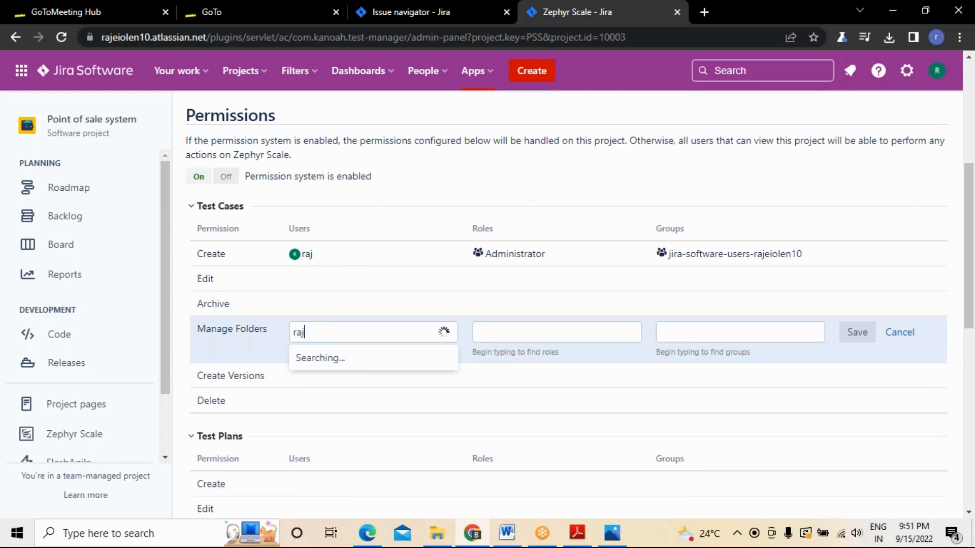
pyautogui.click(318, 381)
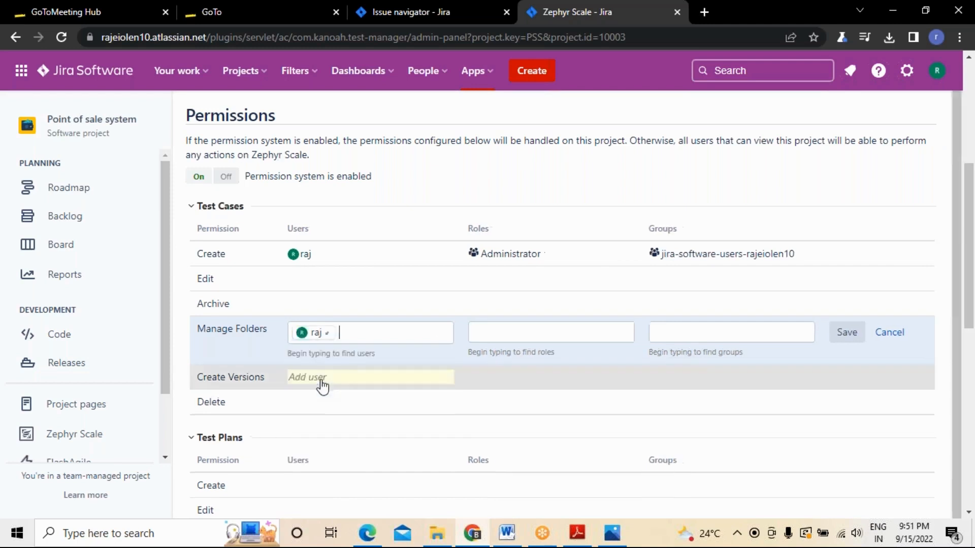
pyautogui.click(507, 338)
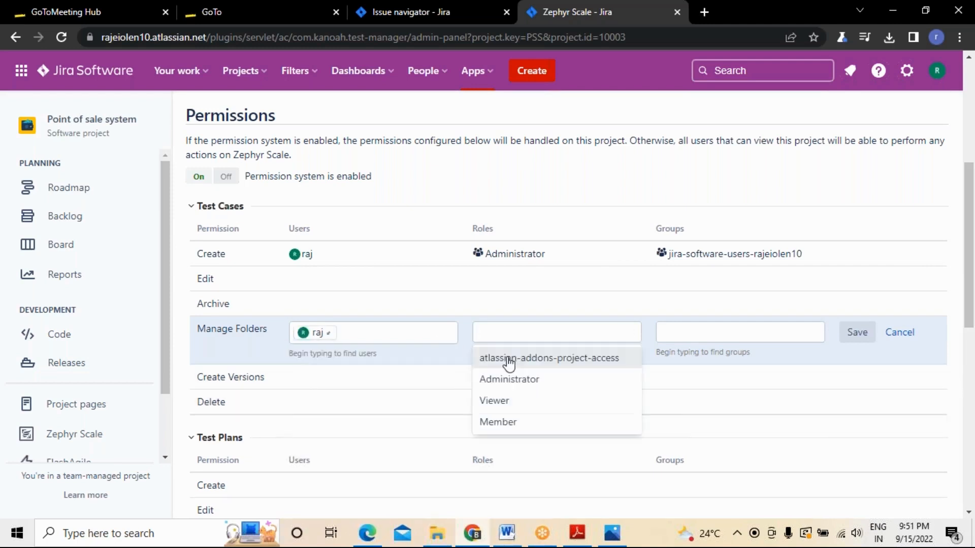
pyautogui.click(515, 379)
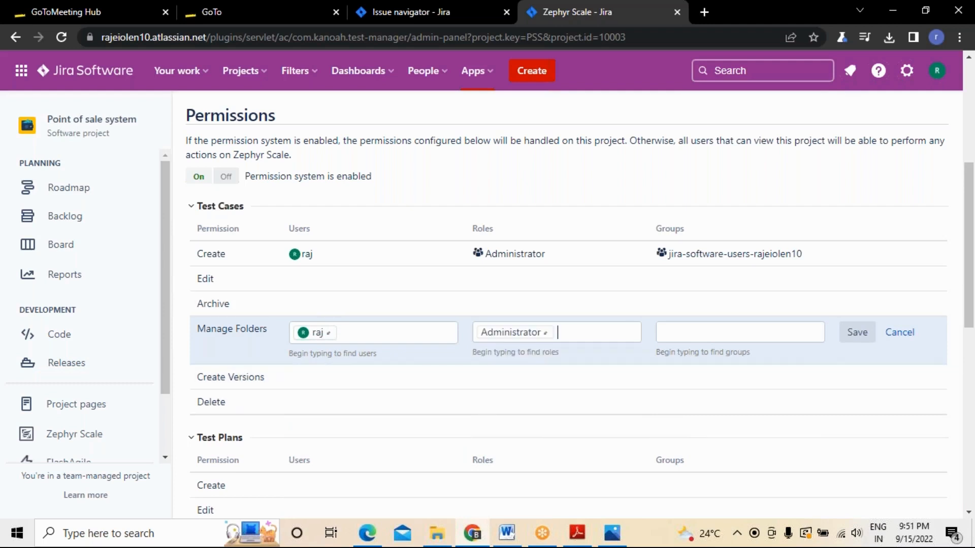
pyautogui.click(750, 334)
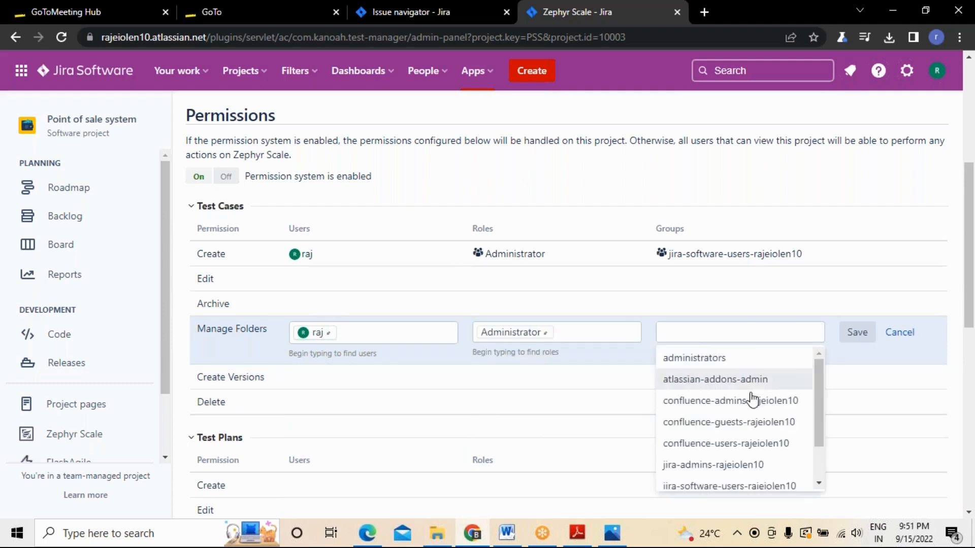
pyautogui.click(744, 481)
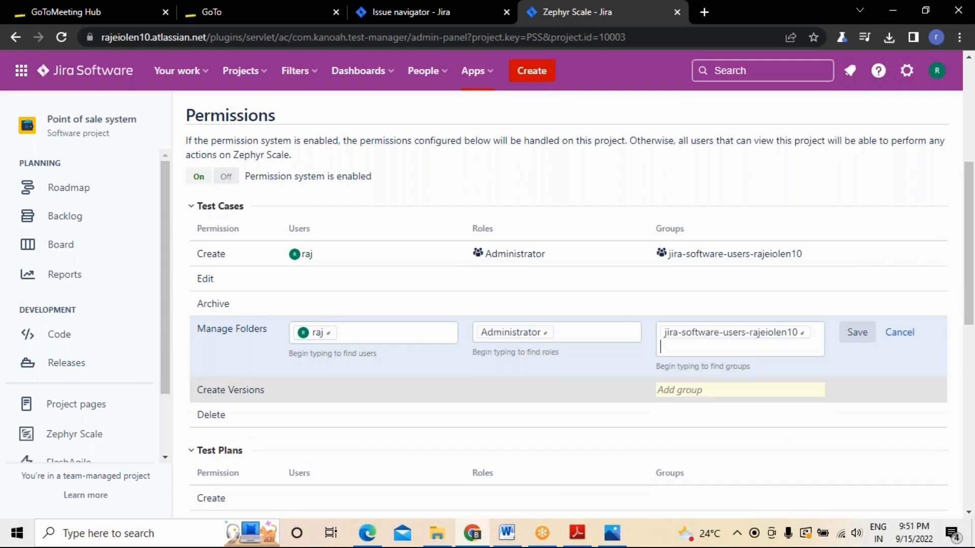
pyautogui.click(857, 333)
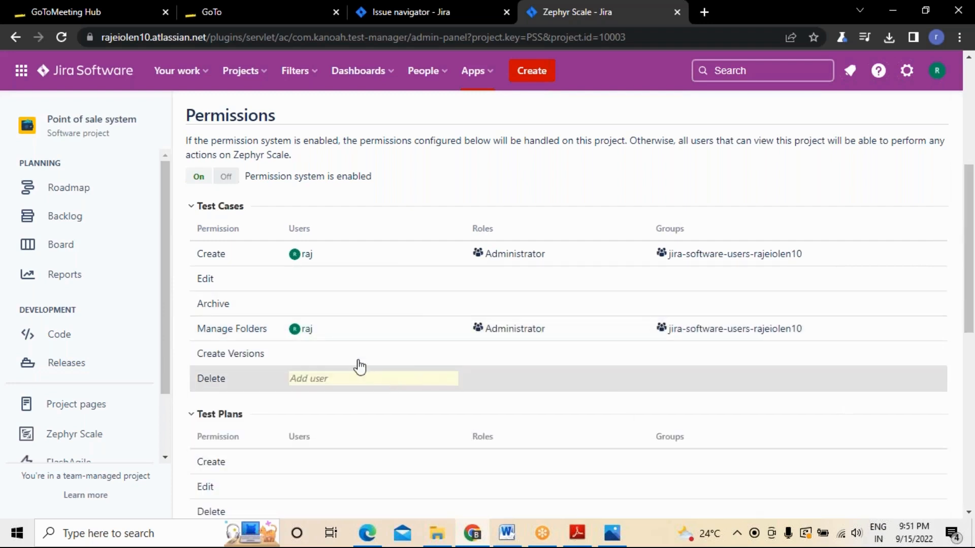
# Grant the test cases' Edit permission to the signed-in user, the Administrator role and the site's jira-software-users group, and save it.
pyautogui.scroll(-1, 347, 341)
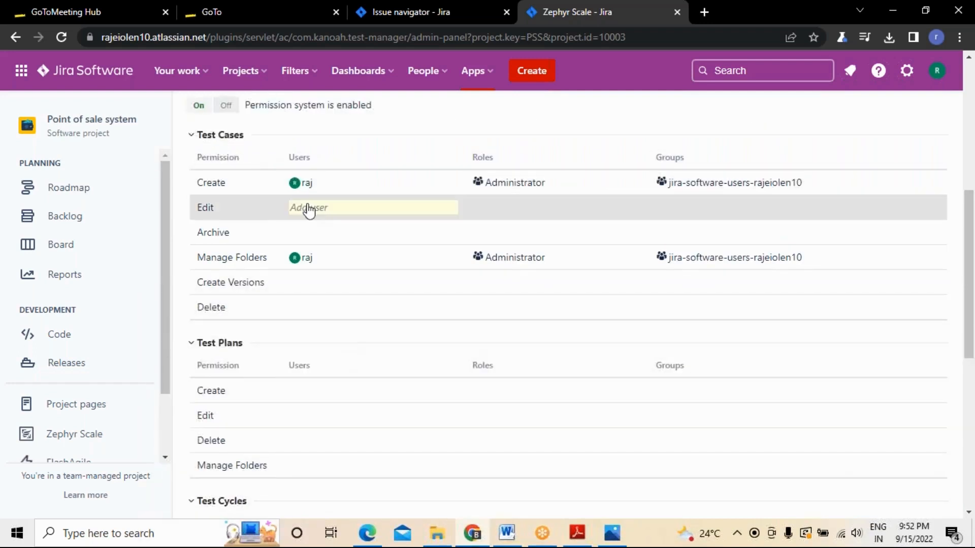
pyautogui.click(309, 209)
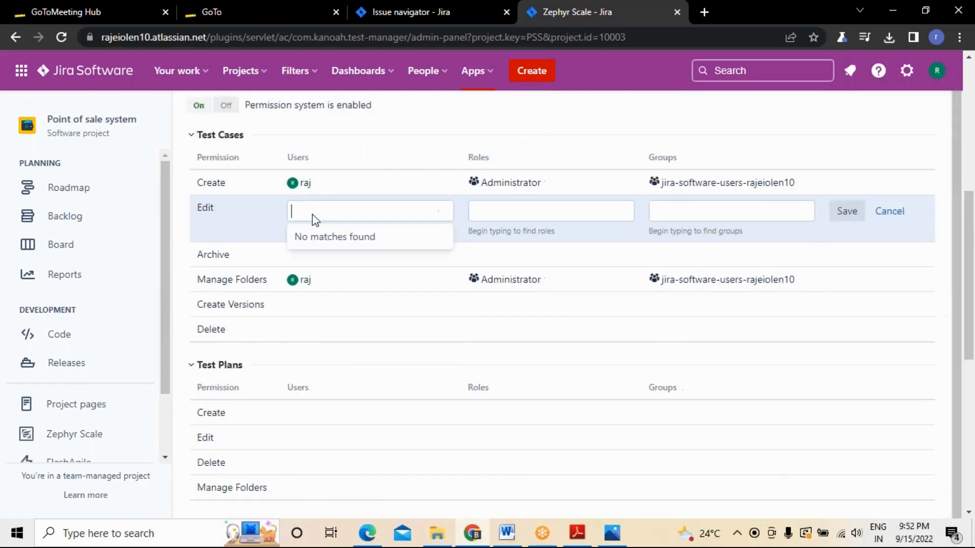
pyautogui.write('raj')
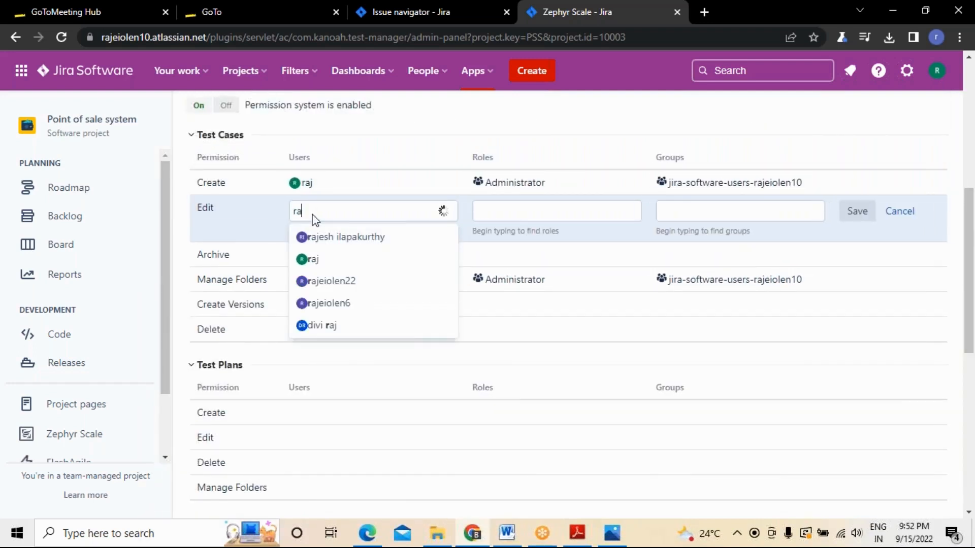
pyautogui.click(328, 261)
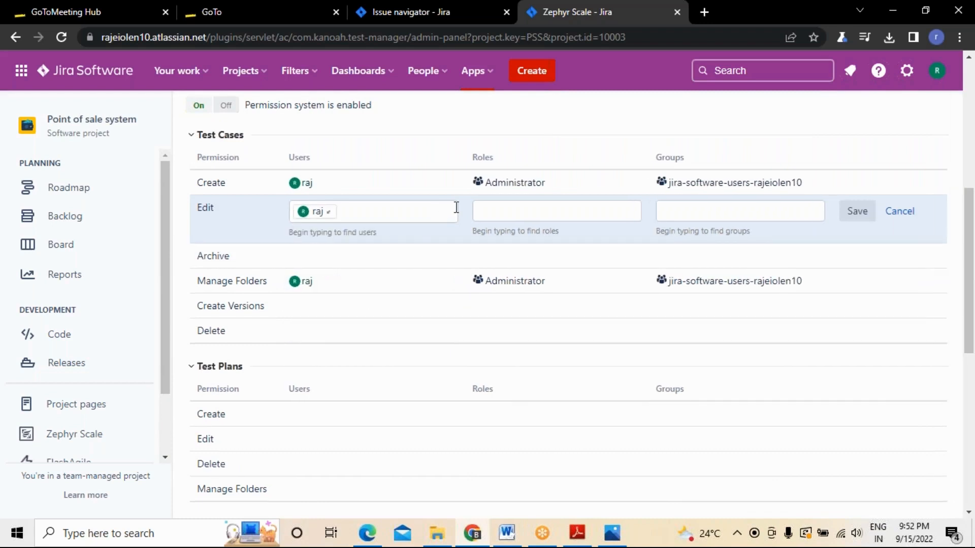
pyautogui.click(548, 207)
pyautogui.click(527, 258)
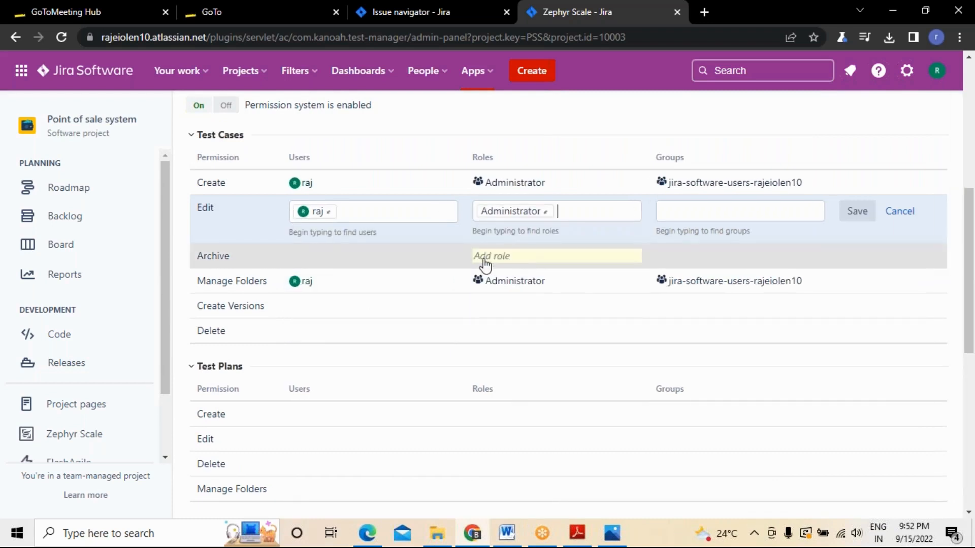
pyautogui.click(679, 207)
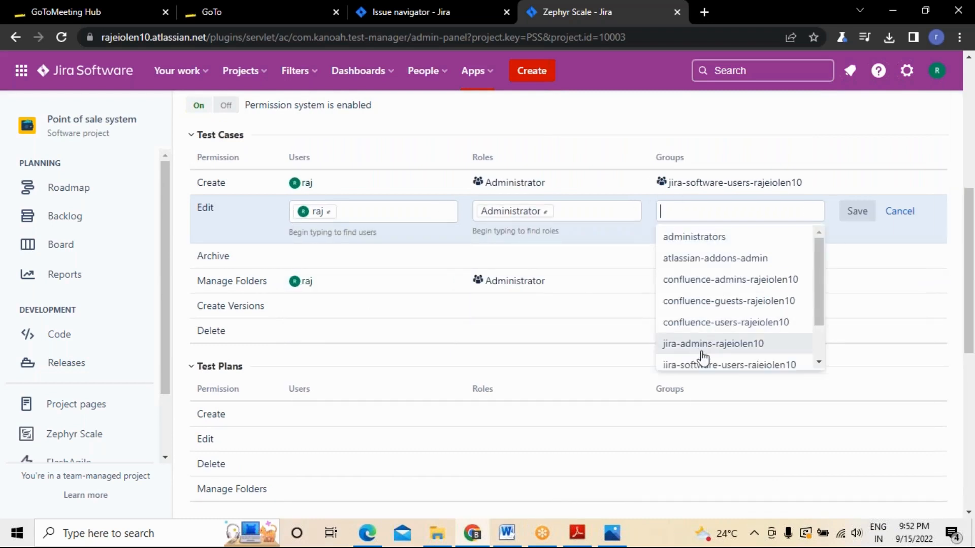
pyautogui.scroll(-1, 746, 346)
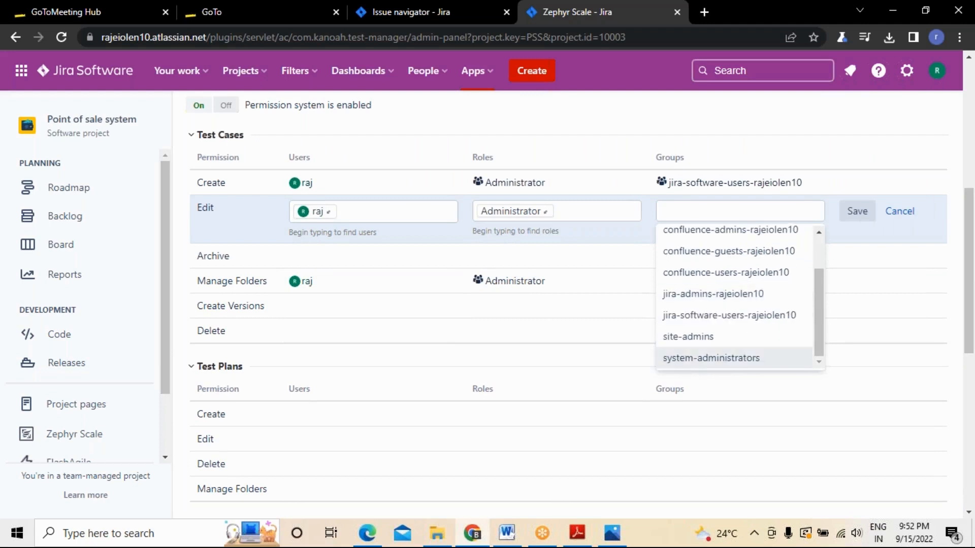
pyautogui.click(737, 315)
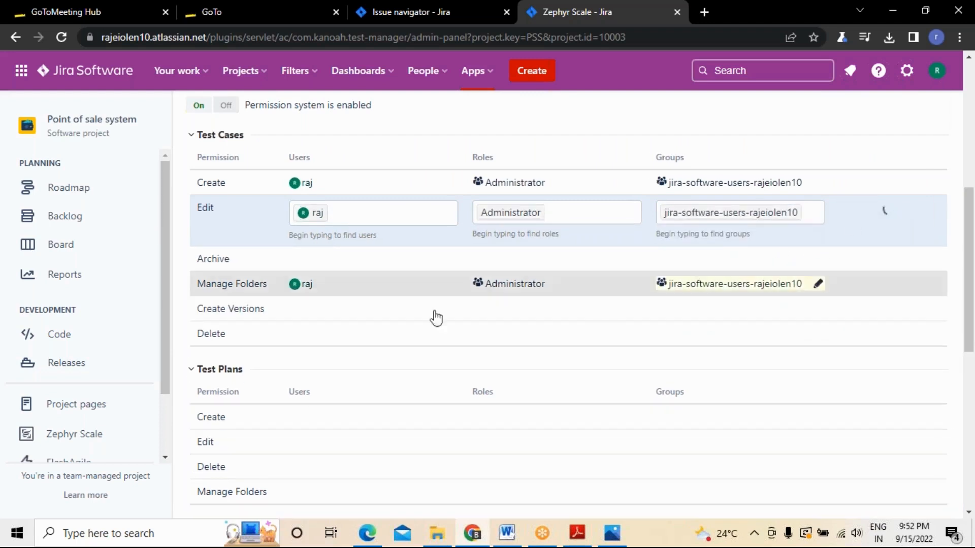
pyautogui.click(865, 211)
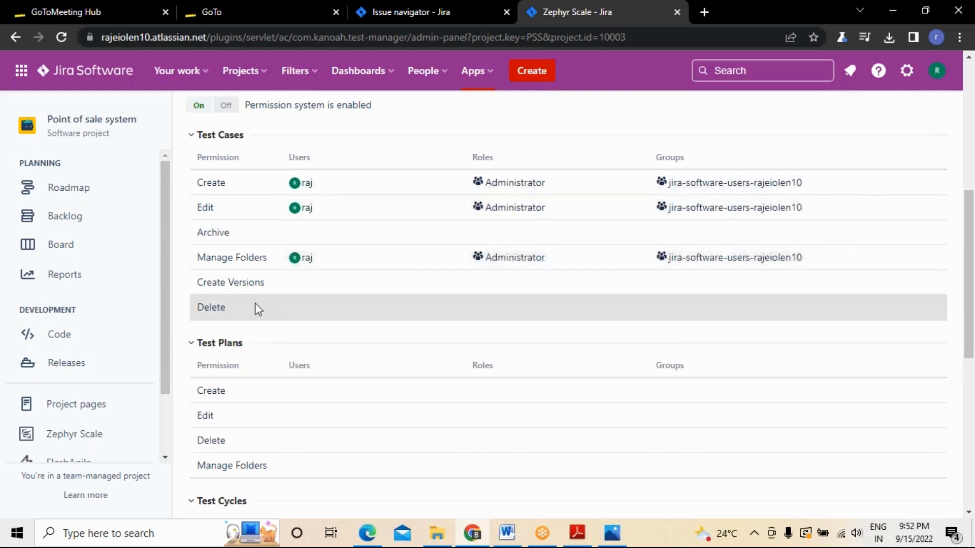
# Grant the test cases' Create Versions permission to the signed-in user, the Administrator role and the site's jira-software-users group, and save it.
pyautogui.click(307, 286)
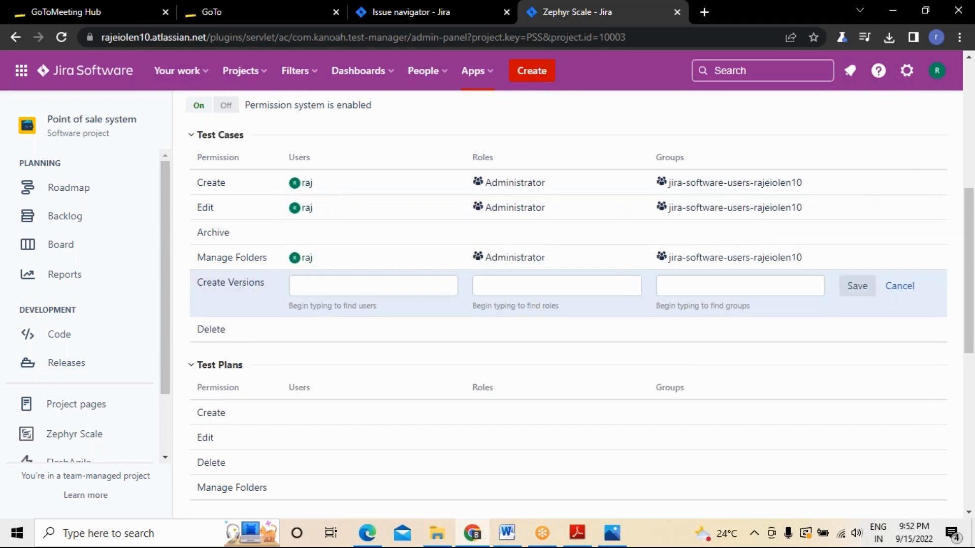
pyautogui.click(313, 288)
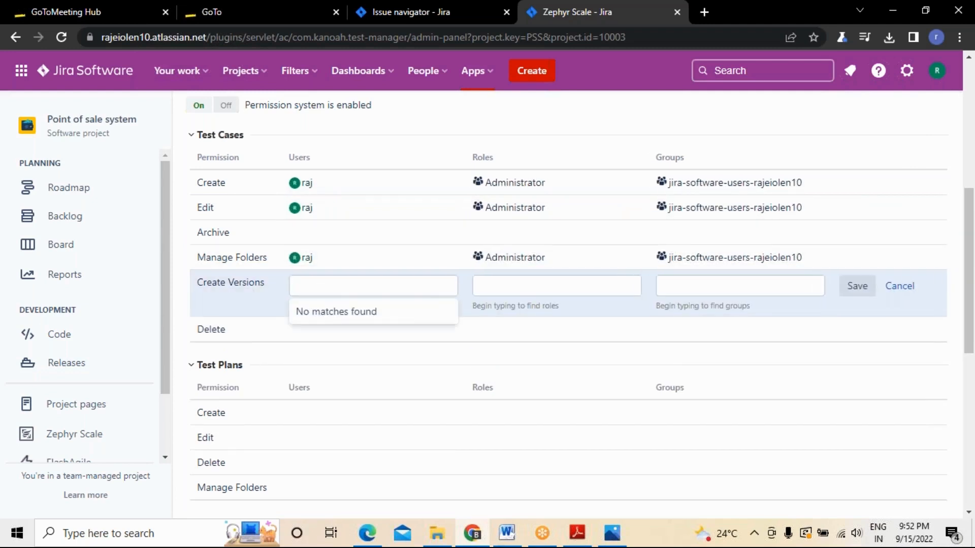
pyautogui.write('raj')
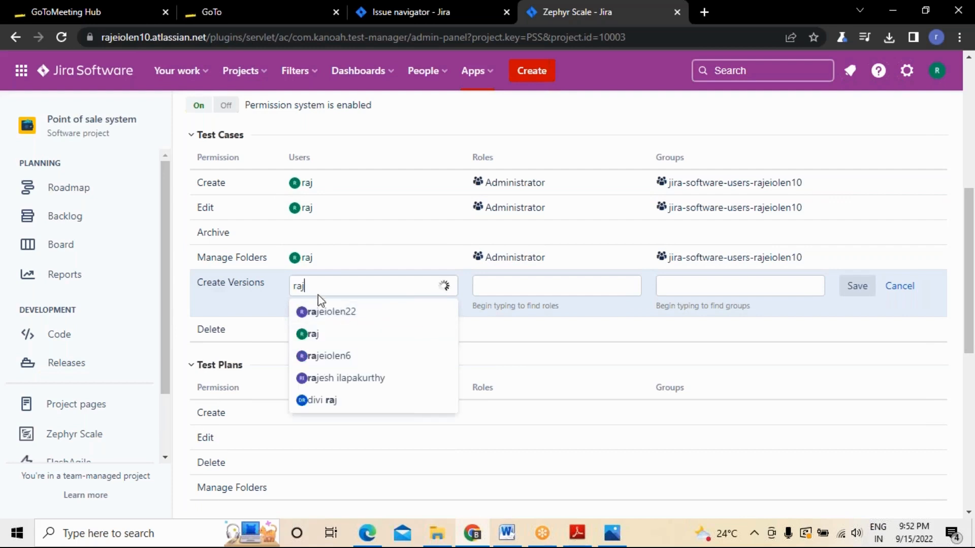
pyautogui.click(321, 334)
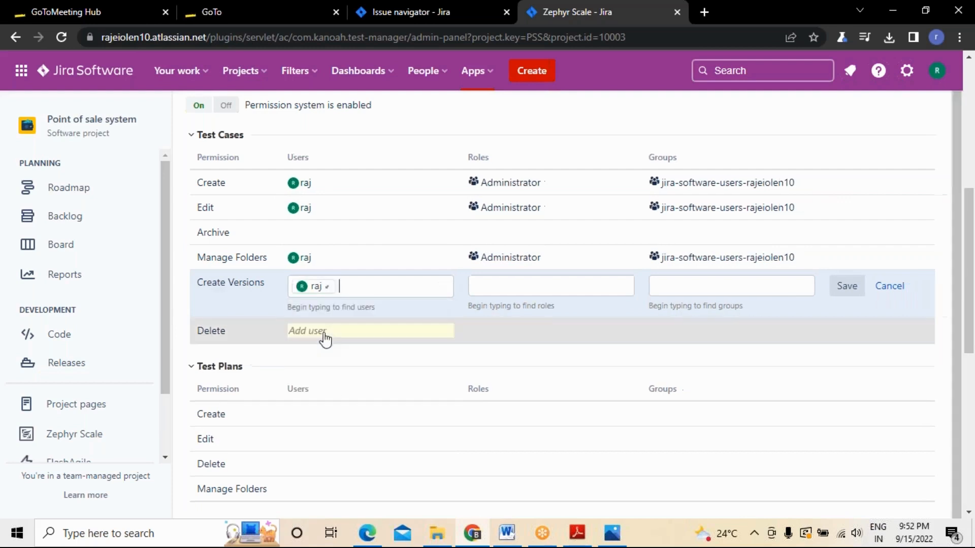
pyautogui.click(494, 287)
pyautogui.click(504, 330)
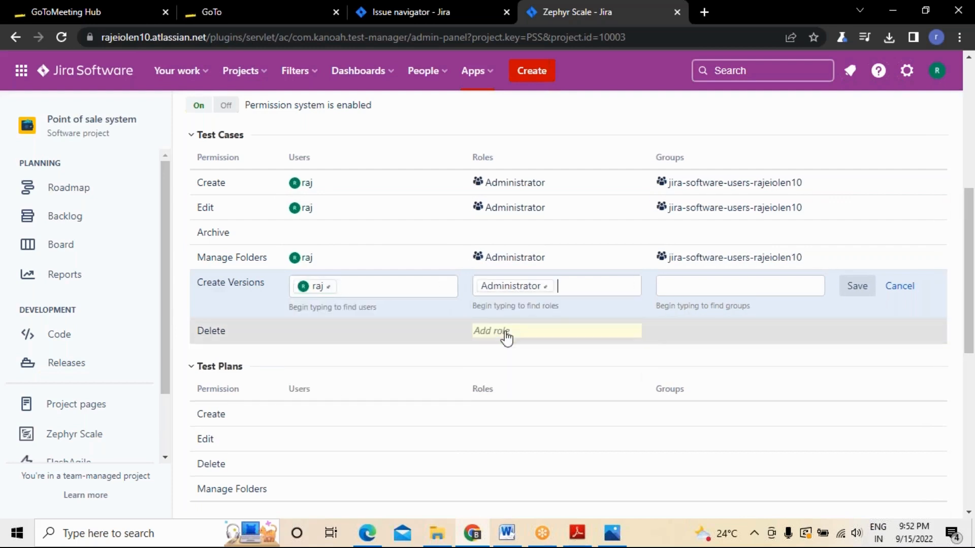
pyautogui.click(688, 287)
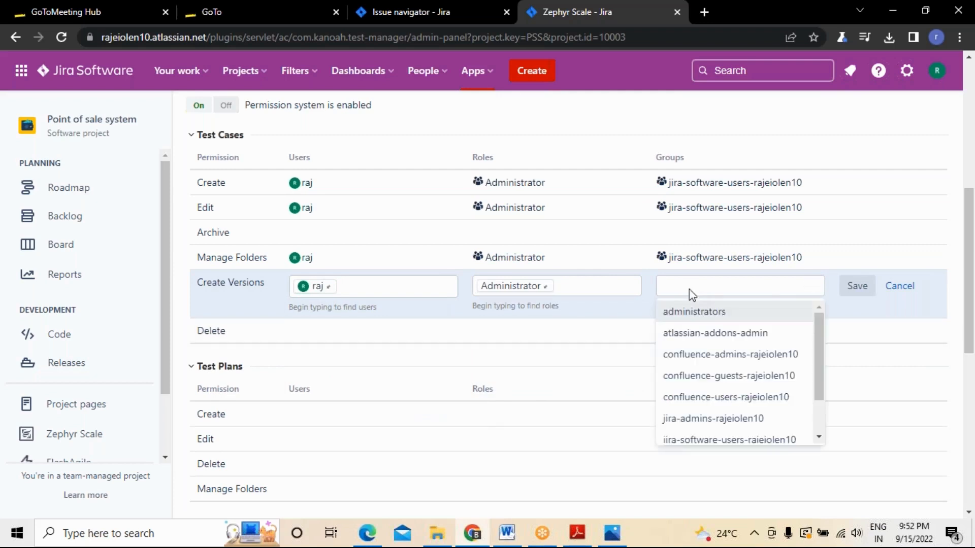
pyautogui.click(727, 434)
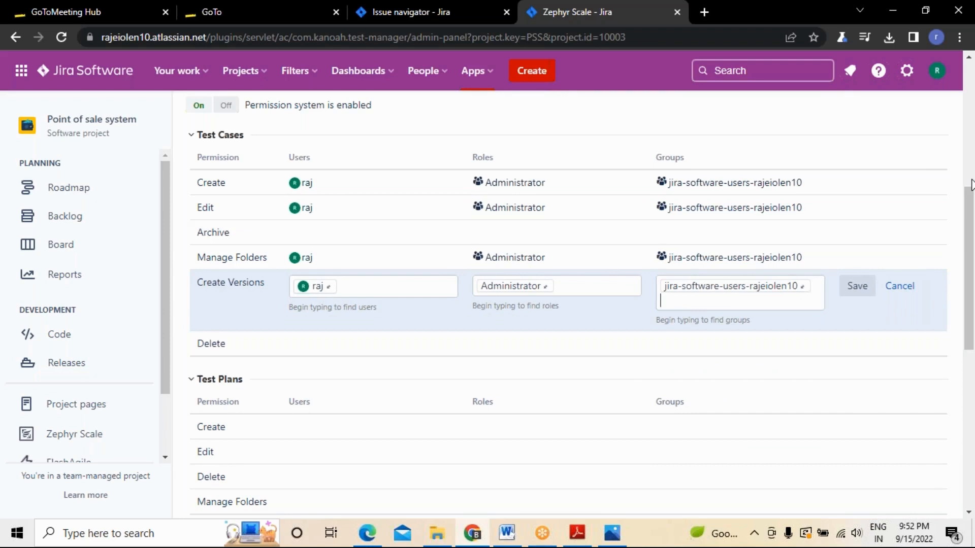
pyautogui.click(857, 287)
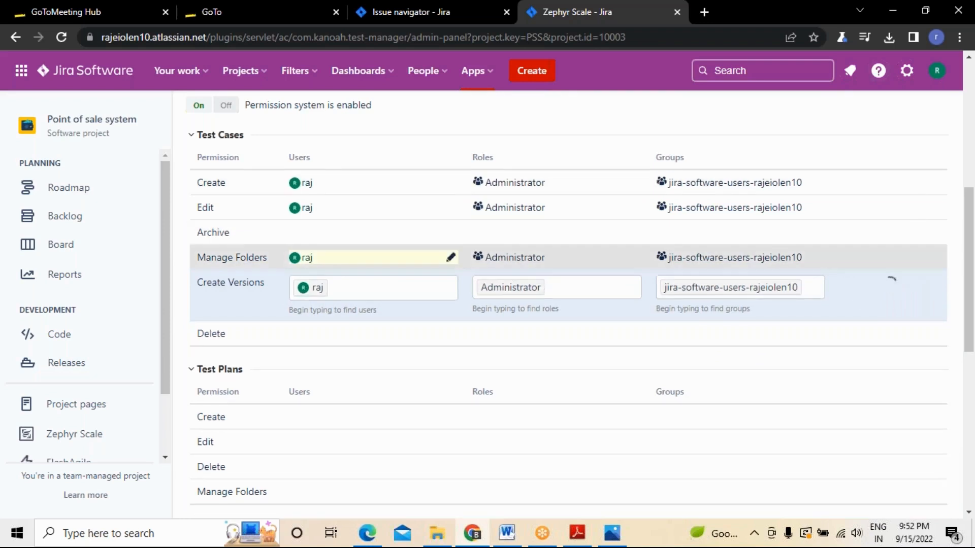
# Grant the test cases' Delete permission to the signed-in user, the Administrator role and the site's jira-software-users group, and save it.
pyautogui.click(308, 315)
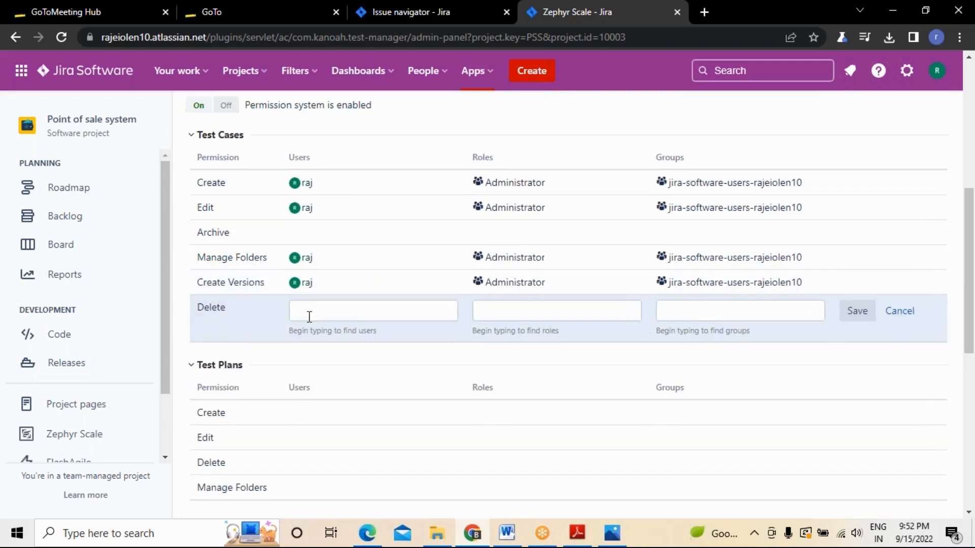
pyautogui.click(311, 314)
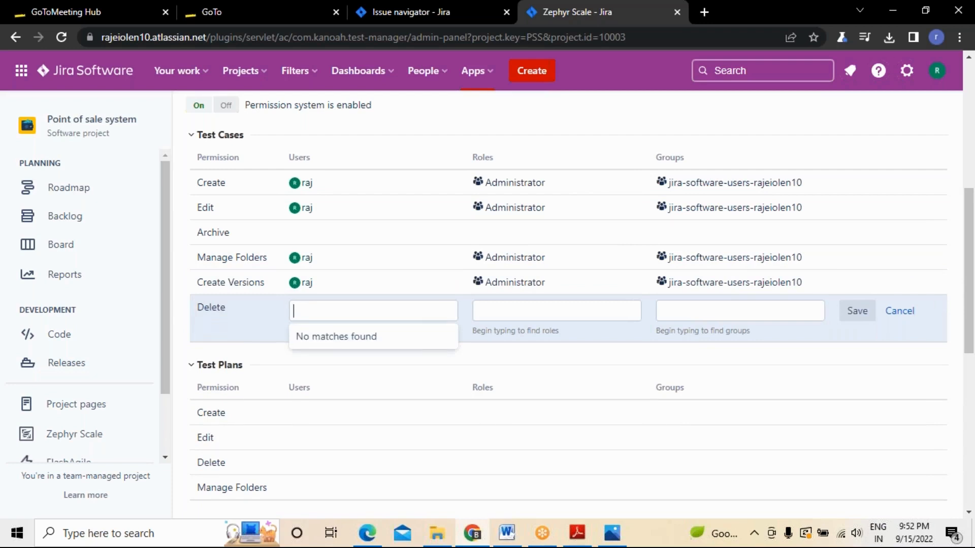
pyautogui.write('raj')
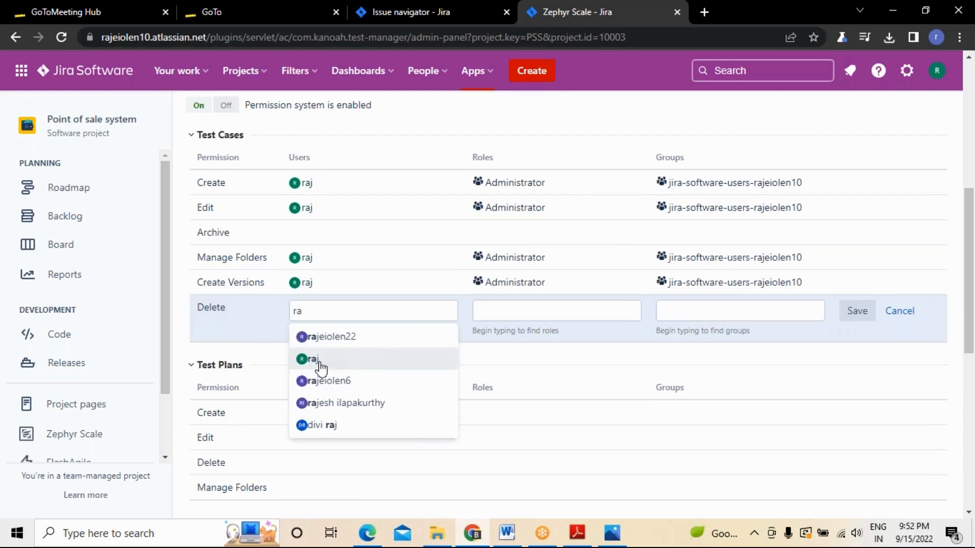
pyautogui.click(332, 355)
pyautogui.click(498, 307)
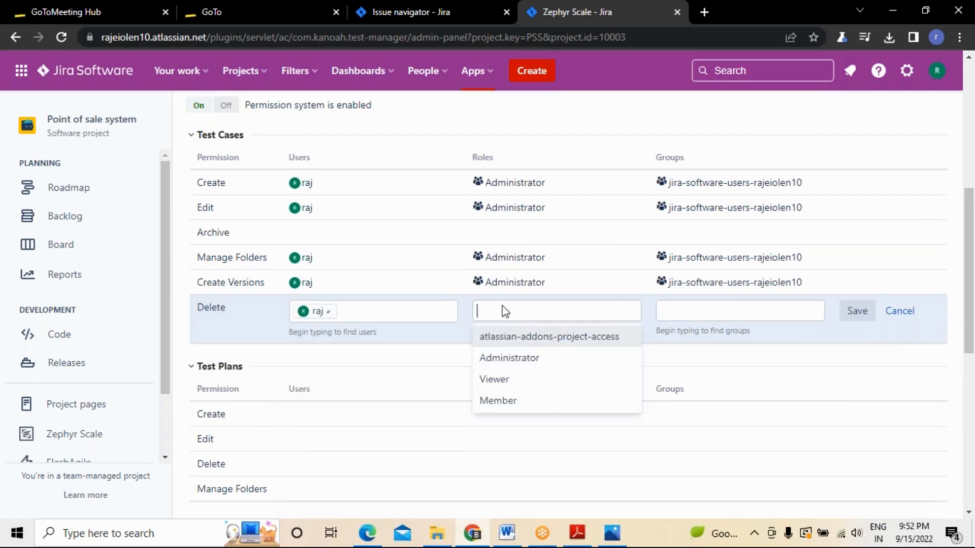
pyautogui.click(501, 356)
pyautogui.click(681, 309)
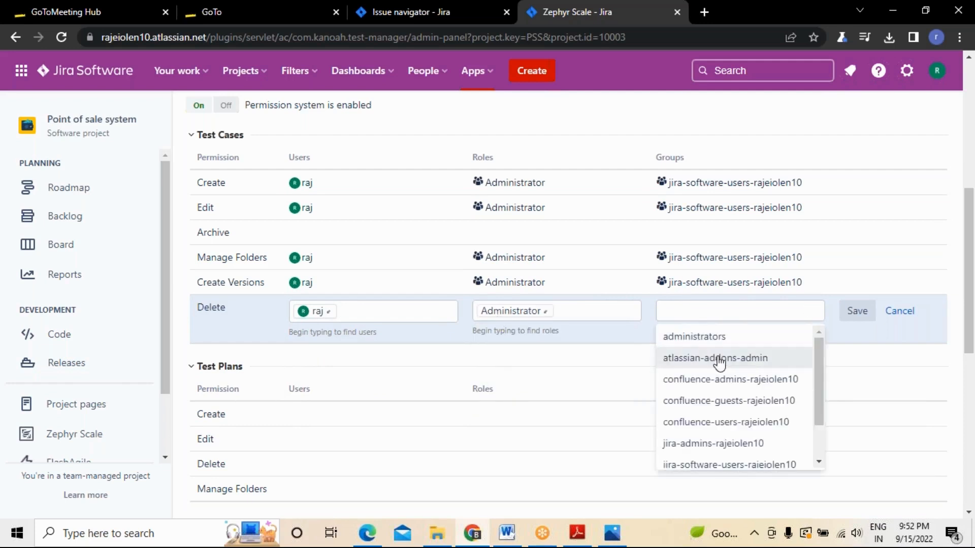
pyautogui.click(730, 458)
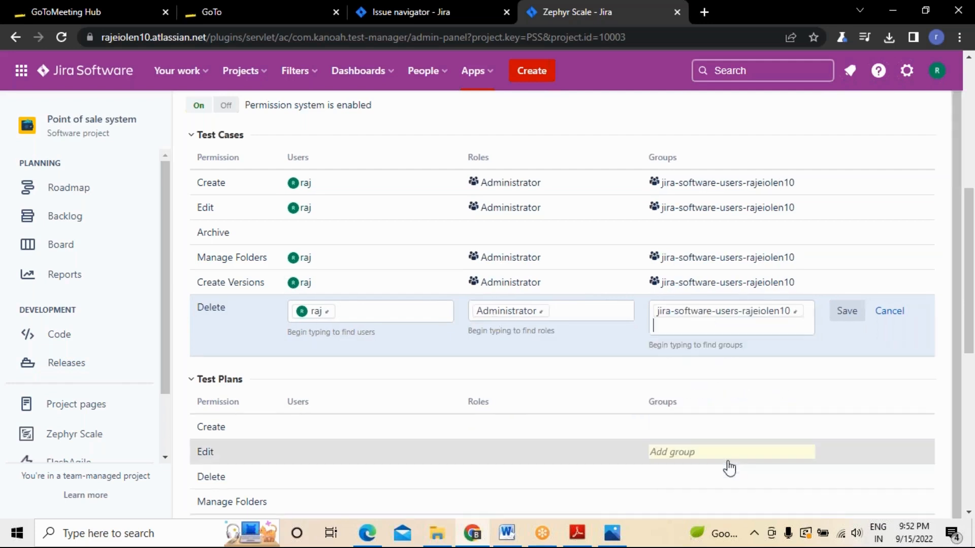
pyautogui.click(863, 315)
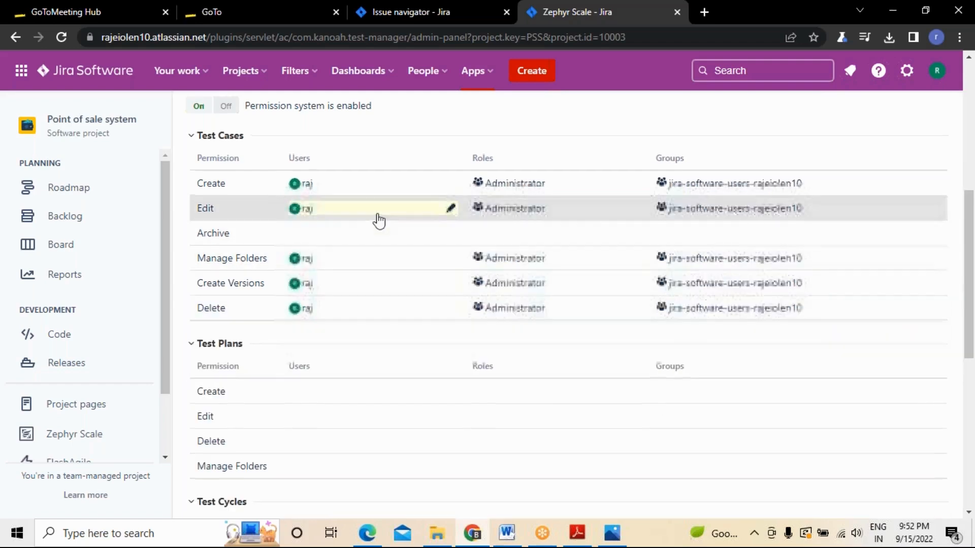
pyautogui.scroll(3, 409, 285)
pyautogui.scroll(-1, 409, 285)
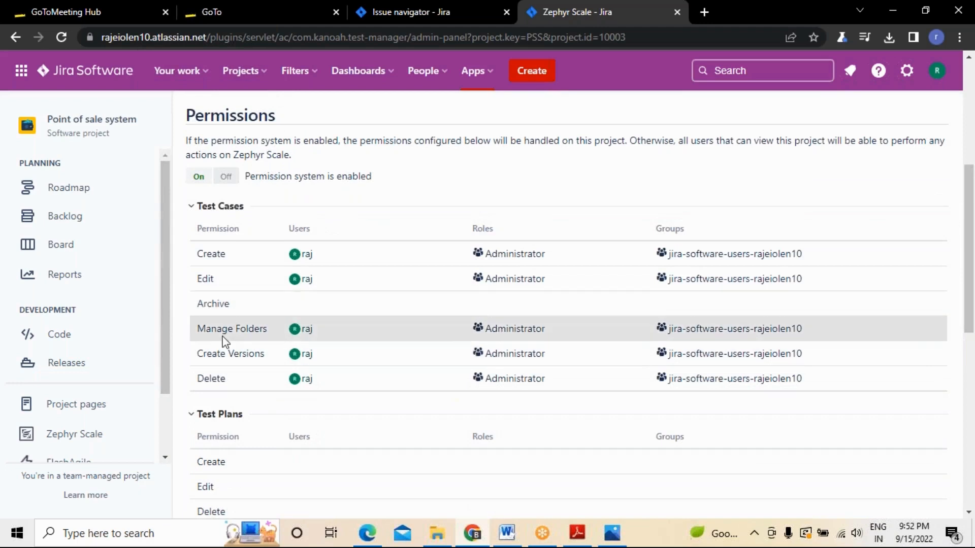
pyautogui.click(303, 307)
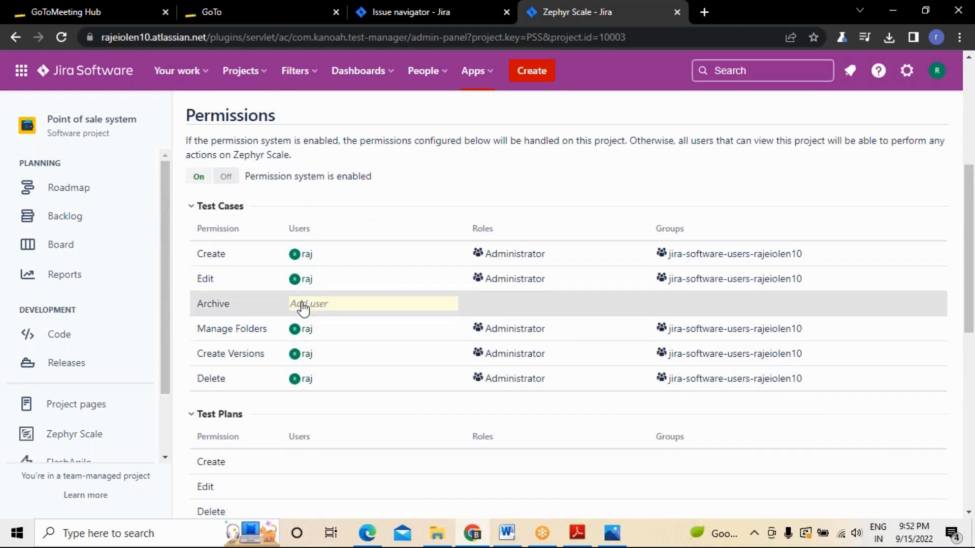
# Grant the test plans' Create permission to the user with initials DR, the Member role and the site's jira-software-users group, and save it.
pyautogui.scroll(-3, 300, 305)
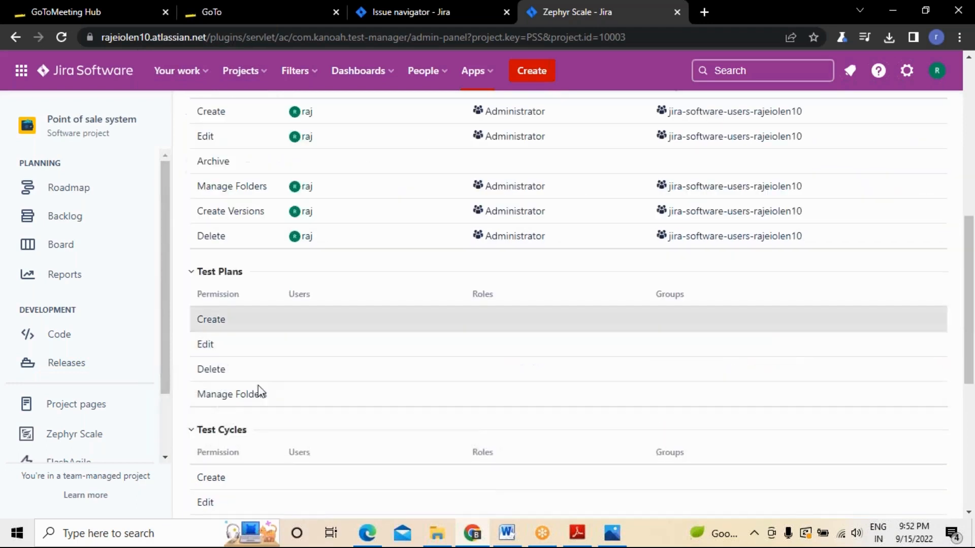
pyautogui.click(297, 321)
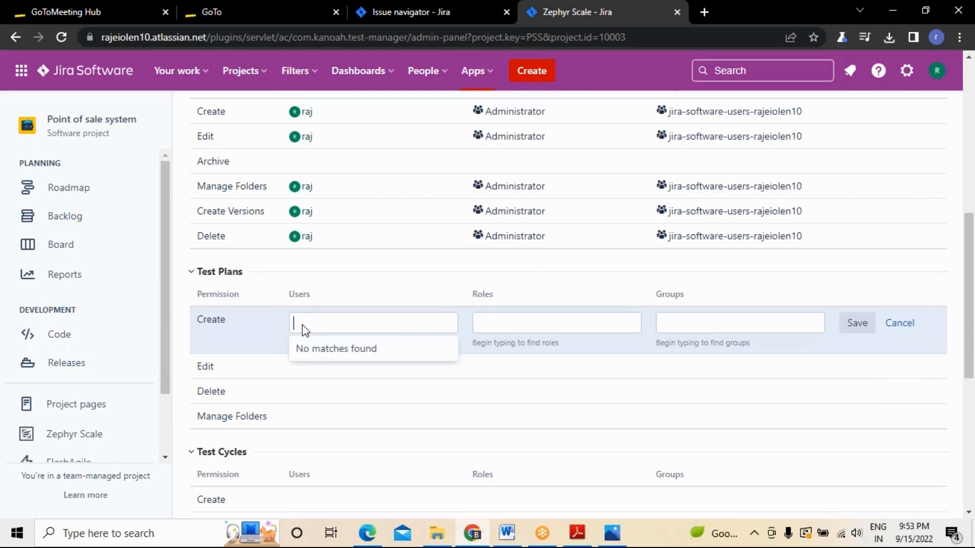
pyautogui.click(302, 325)
pyautogui.click(303, 325)
pyautogui.write('div')
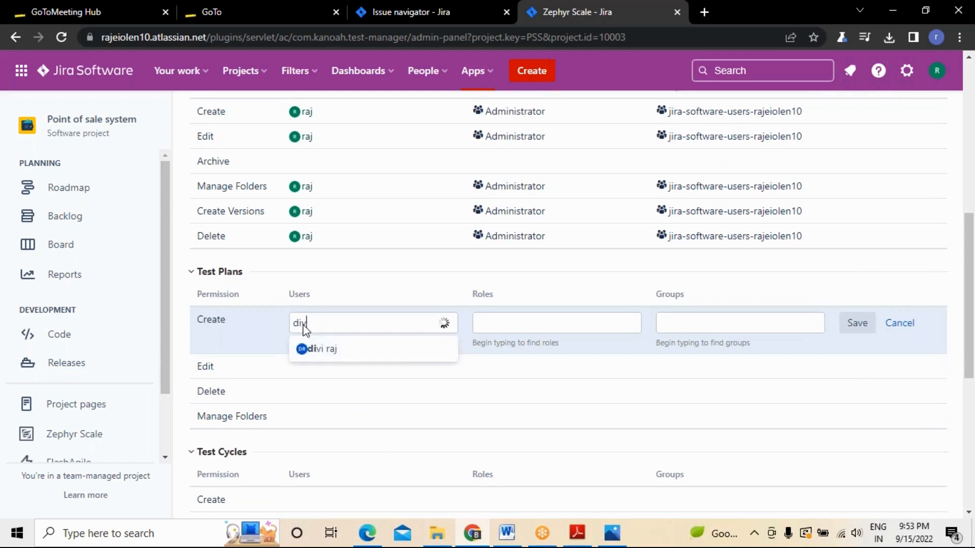
pyautogui.click(311, 348)
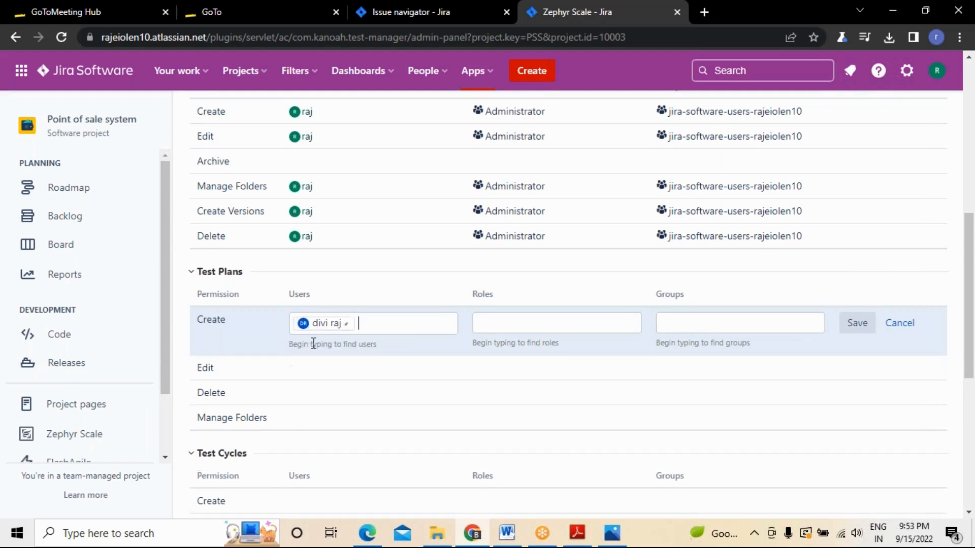
pyautogui.click(506, 329)
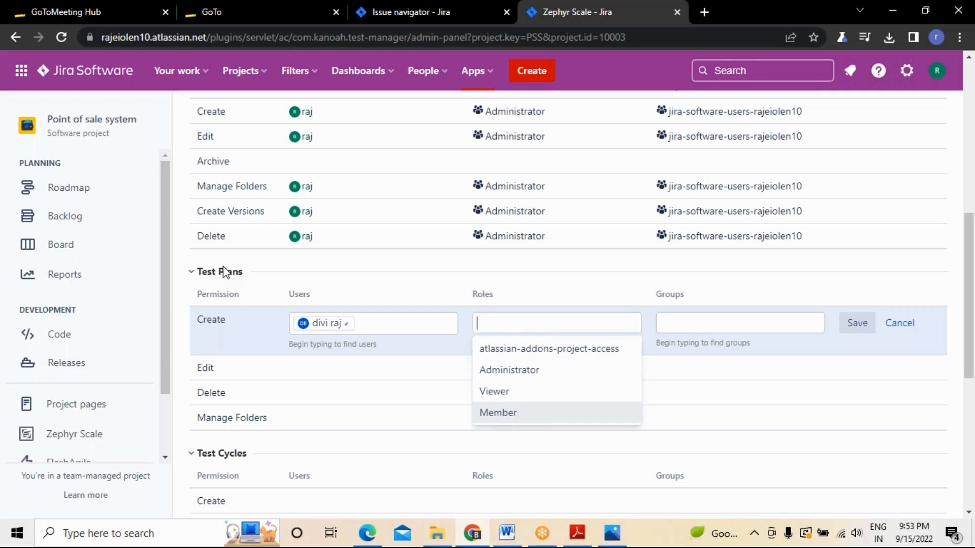
pyautogui.click(513, 413)
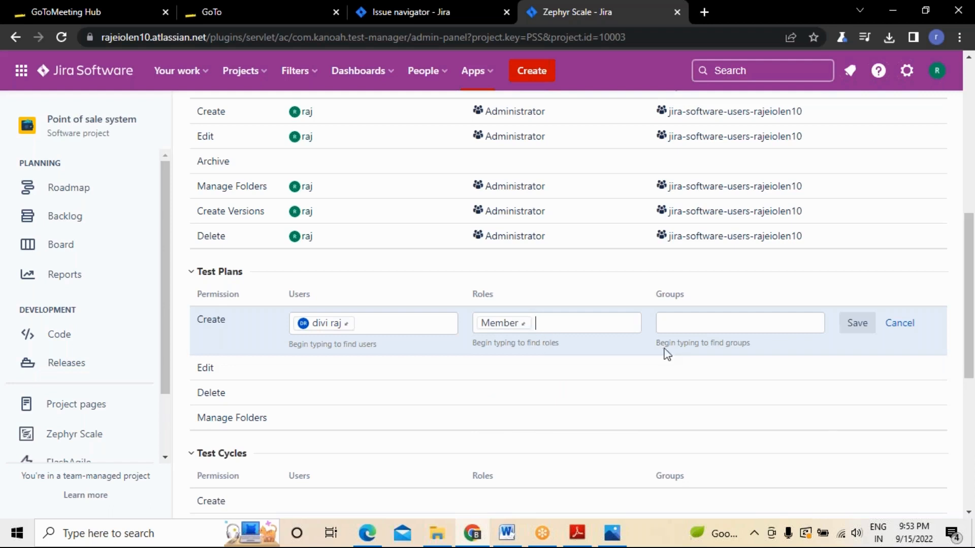
pyautogui.click(684, 326)
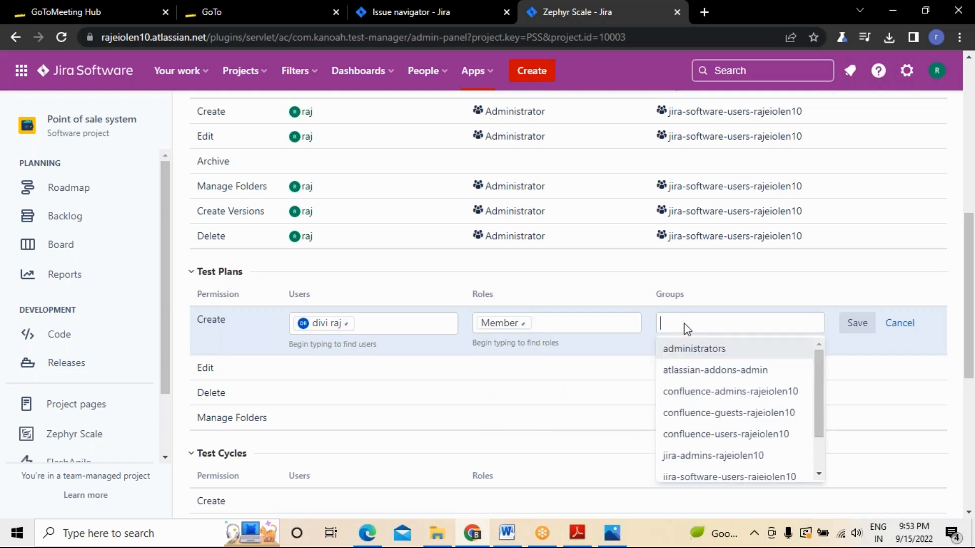
pyautogui.click(736, 470)
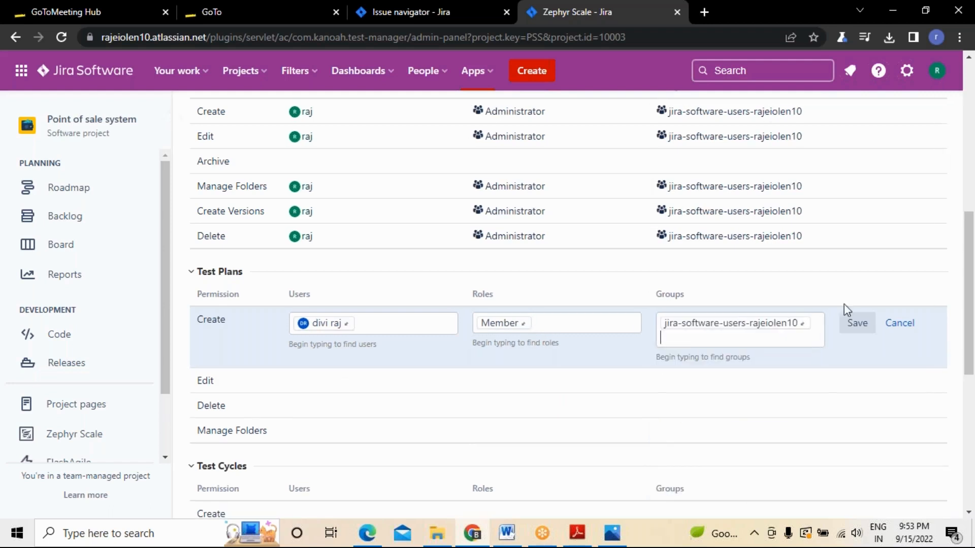
pyautogui.click(863, 326)
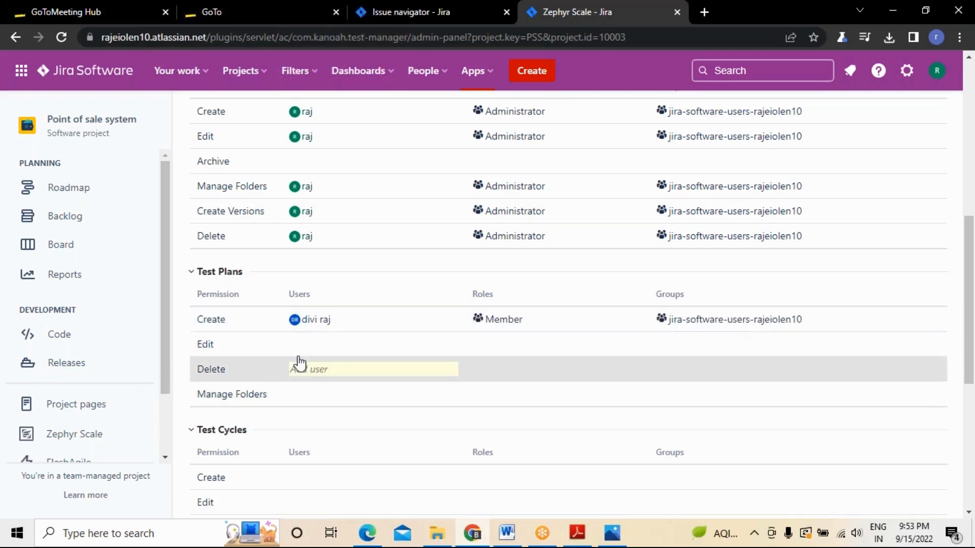
# Grant the test plans' Edit permission to the user with initials DR, the Member role and the site's jira-software-users group, and save it.
pyautogui.click(300, 343)
pyautogui.click(307, 351)
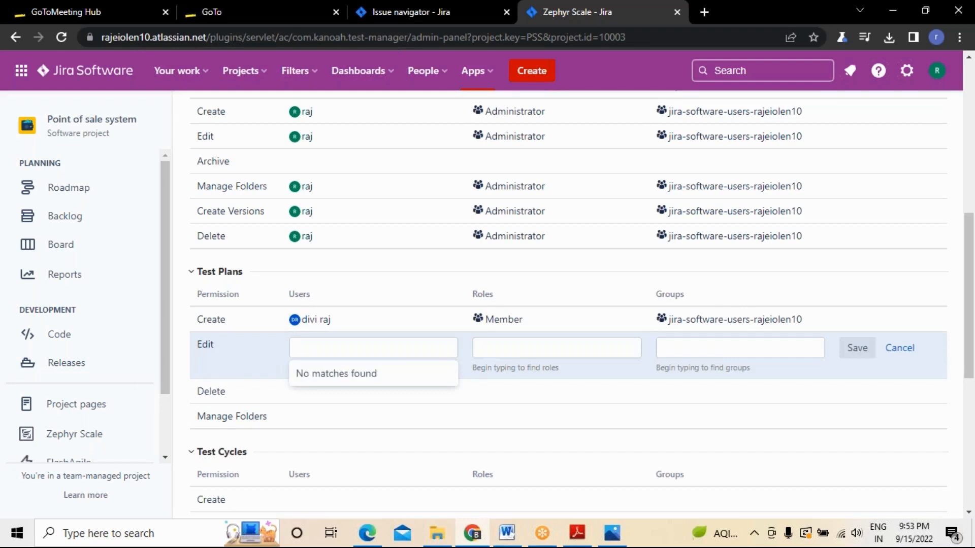
pyautogui.write('d')
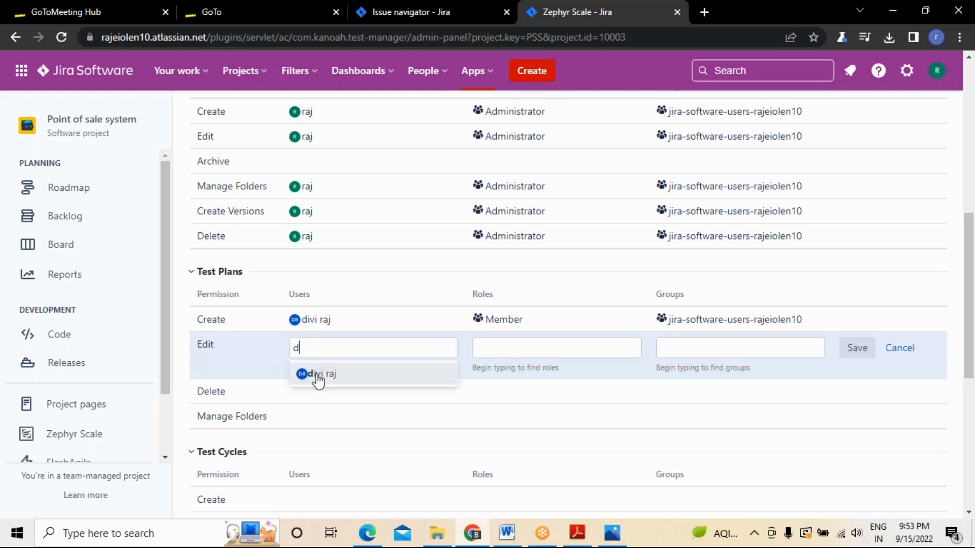
pyautogui.click(317, 374)
pyautogui.click(499, 347)
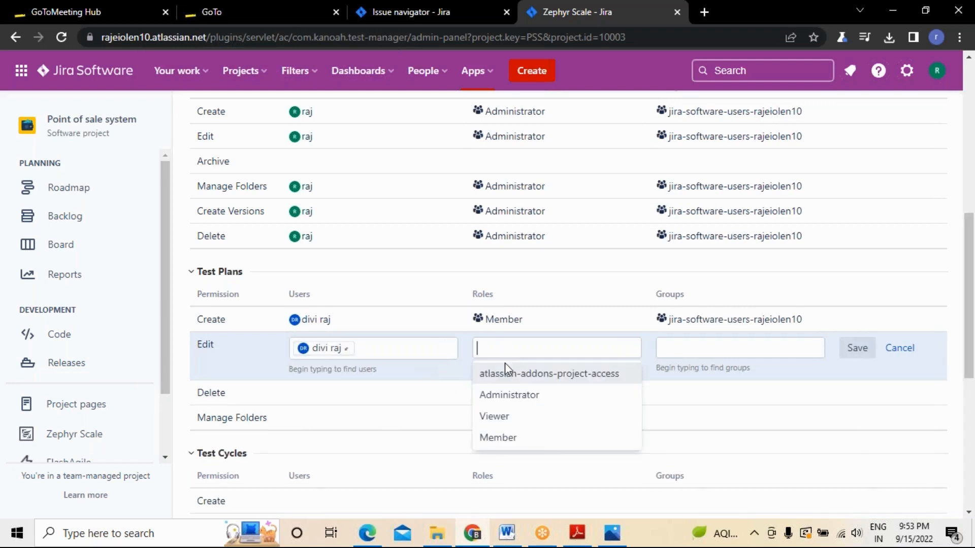
pyautogui.click(510, 439)
pyautogui.click(716, 350)
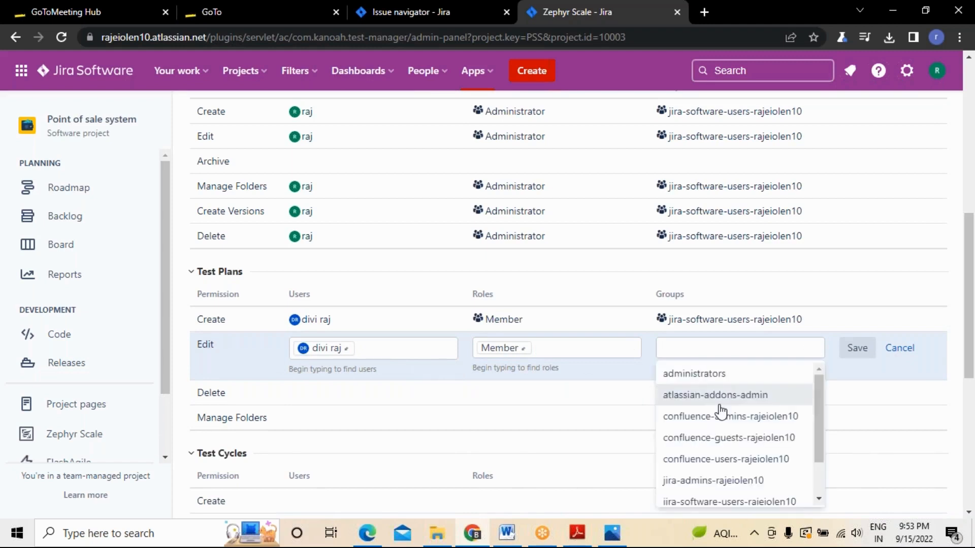
pyautogui.click(736, 495)
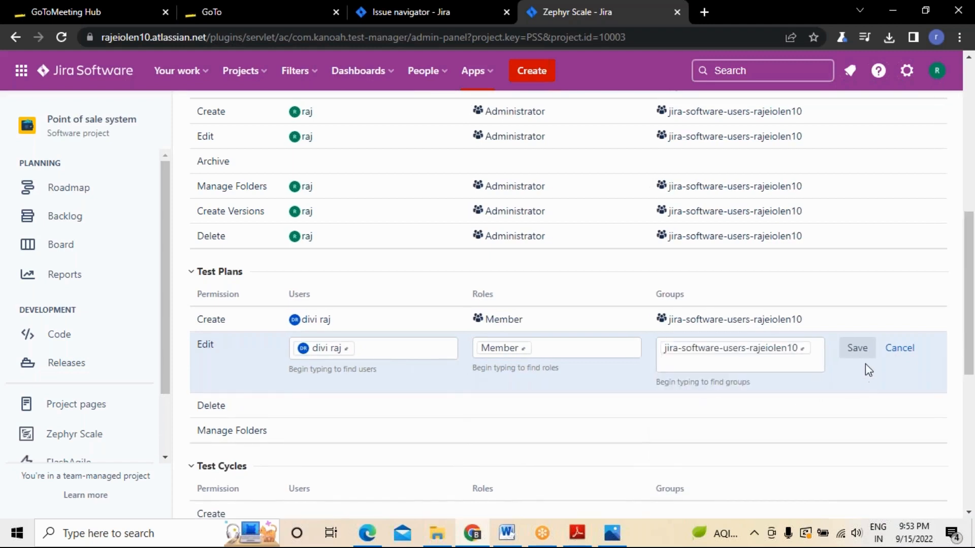
pyautogui.click(856, 355)
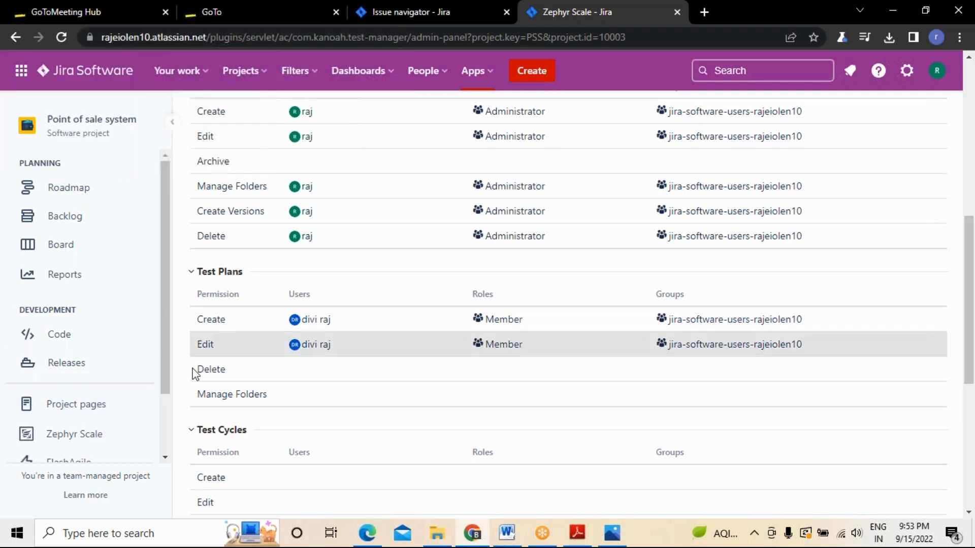
# Grant the test plans' Delete permission to the user with initials DR, the Member role and the site's jira-software-users group, and save it.
pyautogui.click(306, 373)
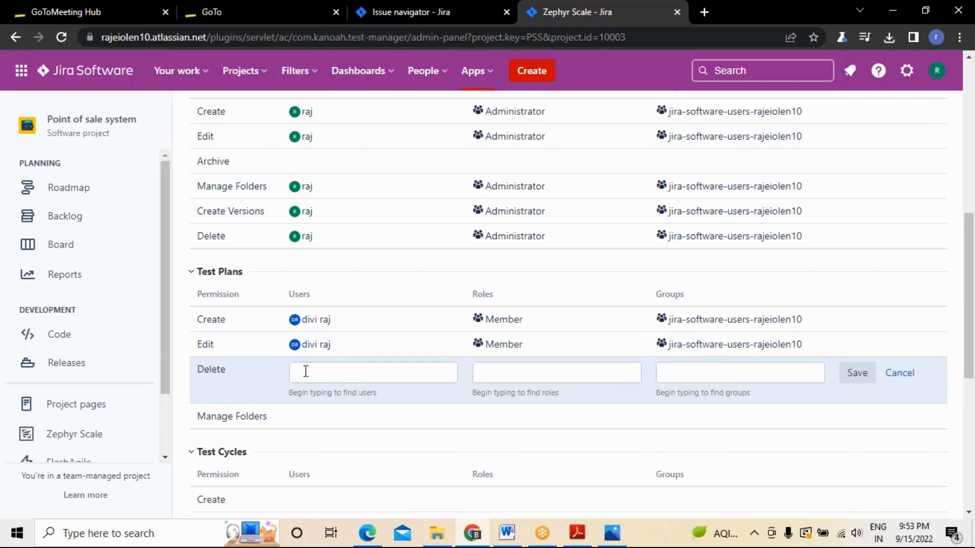
pyautogui.write('d')
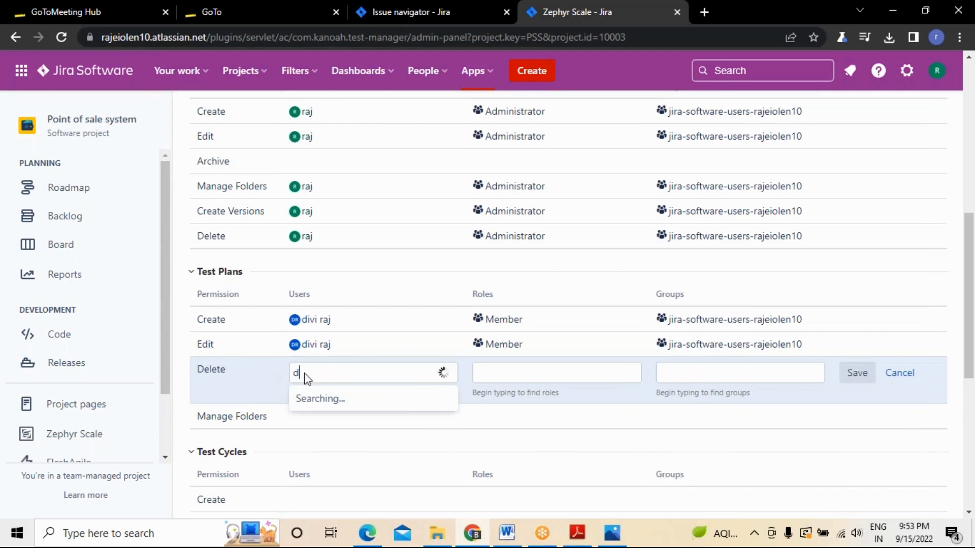
pyautogui.click(304, 403)
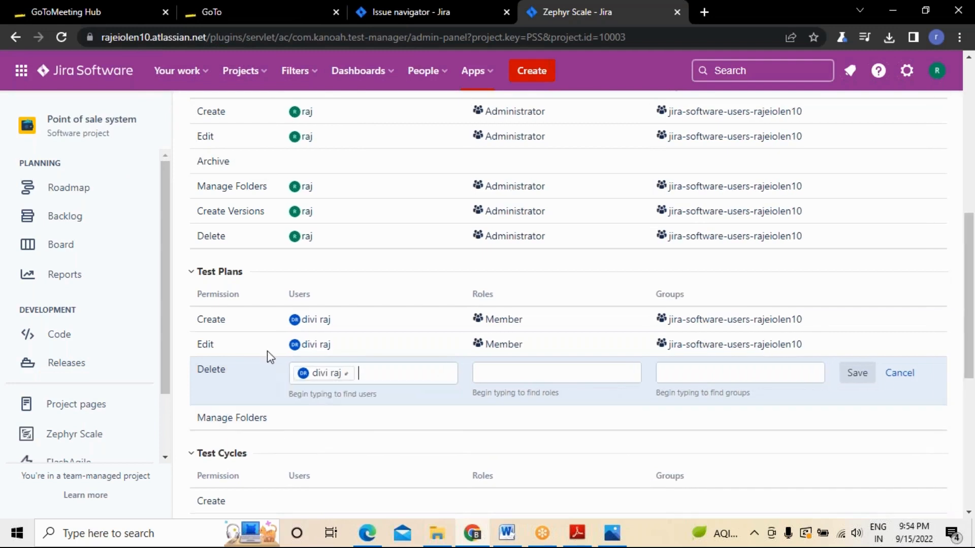
pyautogui.click(496, 376)
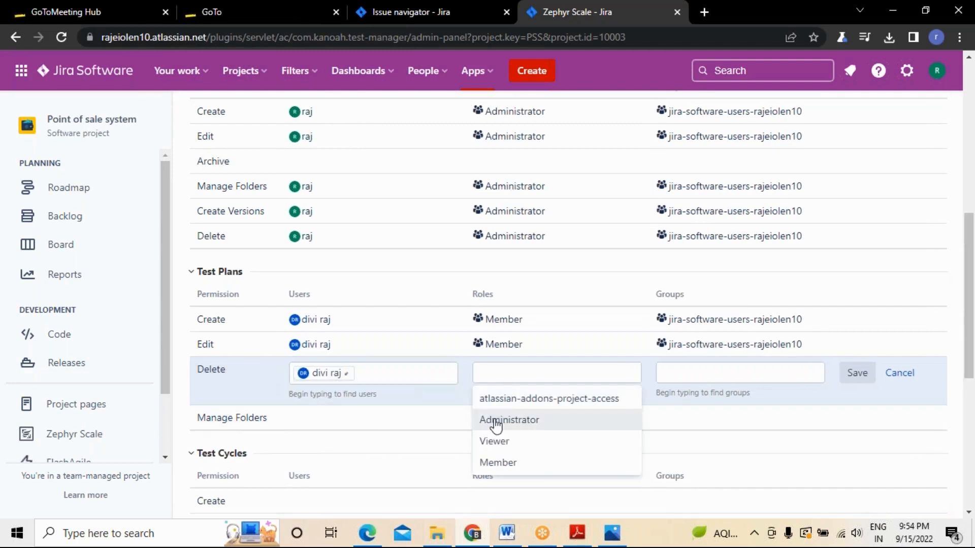
pyautogui.click(499, 463)
pyautogui.click(677, 370)
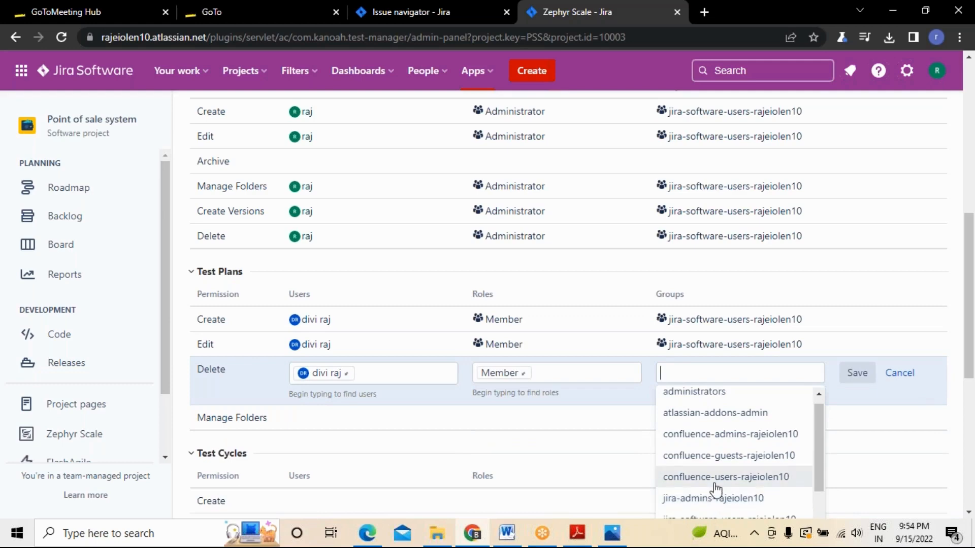
pyautogui.scroll(-2, 735, 486)
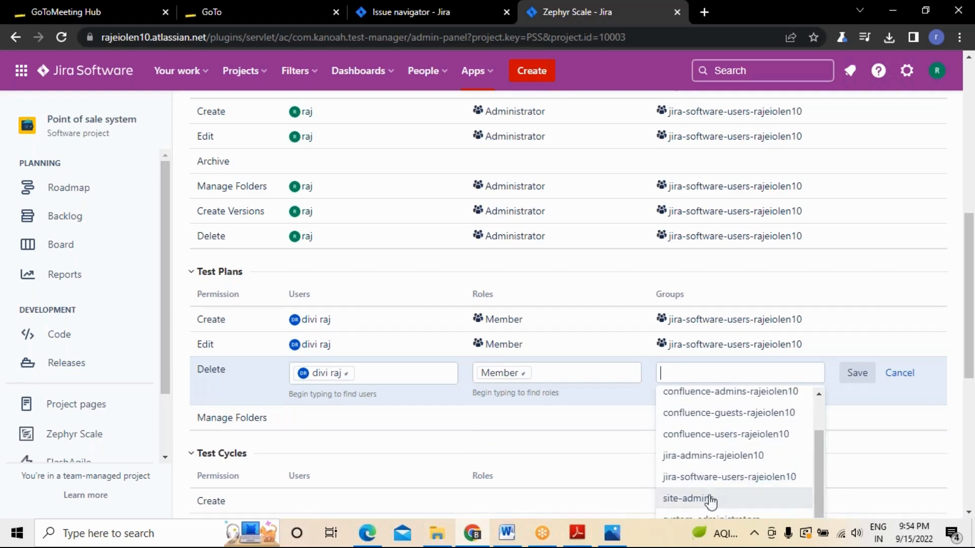
pyautogui.click(712, 476)
pyautogui.click(857, 374)
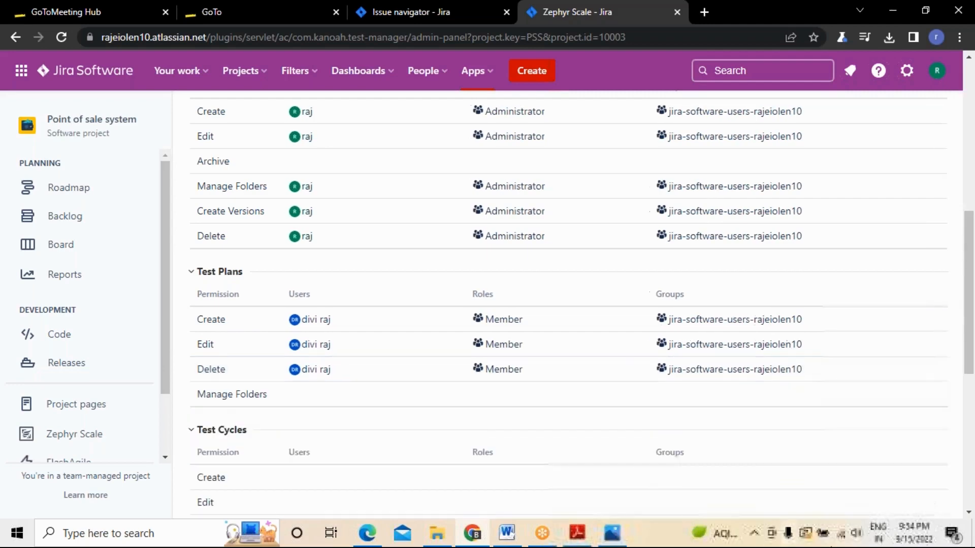
# Grant the test plans' Manage Folders permission to the signed-in user, the Administrator role and the site's jira-software-users group, and save it.
pyautogui.click(312, 400)
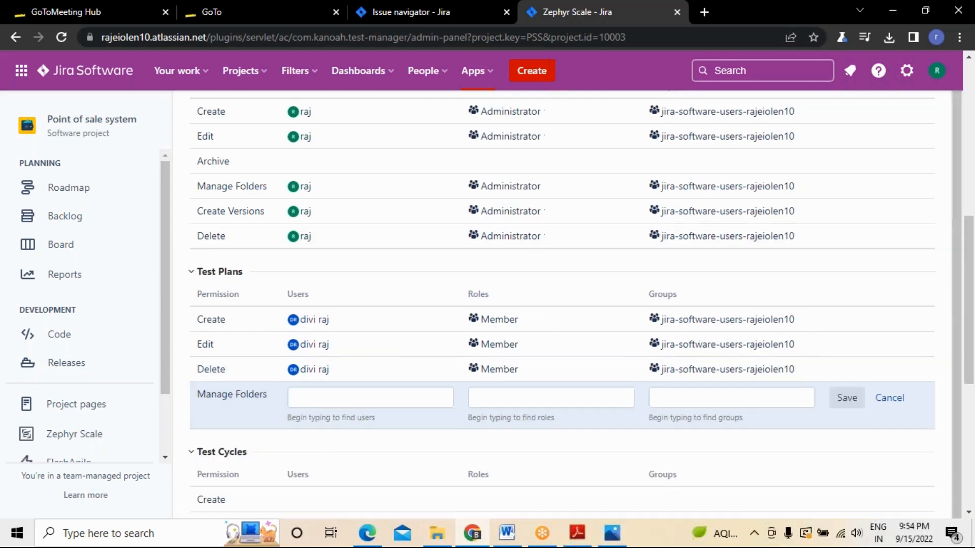
pyautogui.click(313, 402)
pyautogui.write('r')
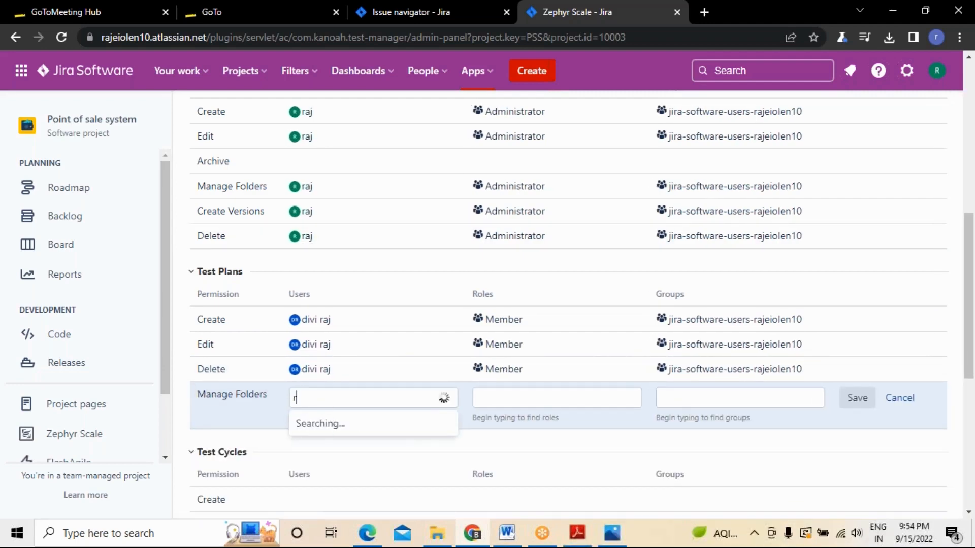
pyautogui.click(315, 446)
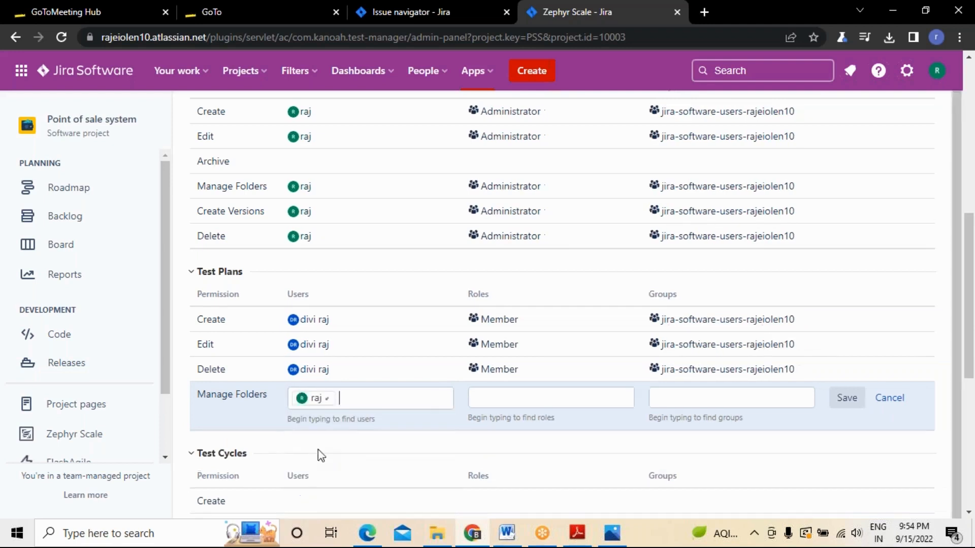
pyautogui.click(539, 397)
pyautogui.click(524, 448)
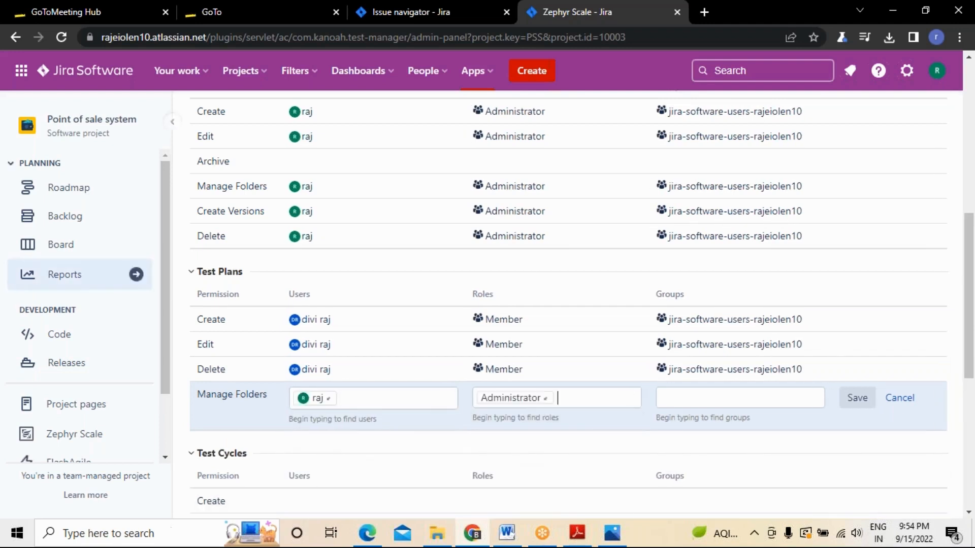
pyautogui.click(679, 398)
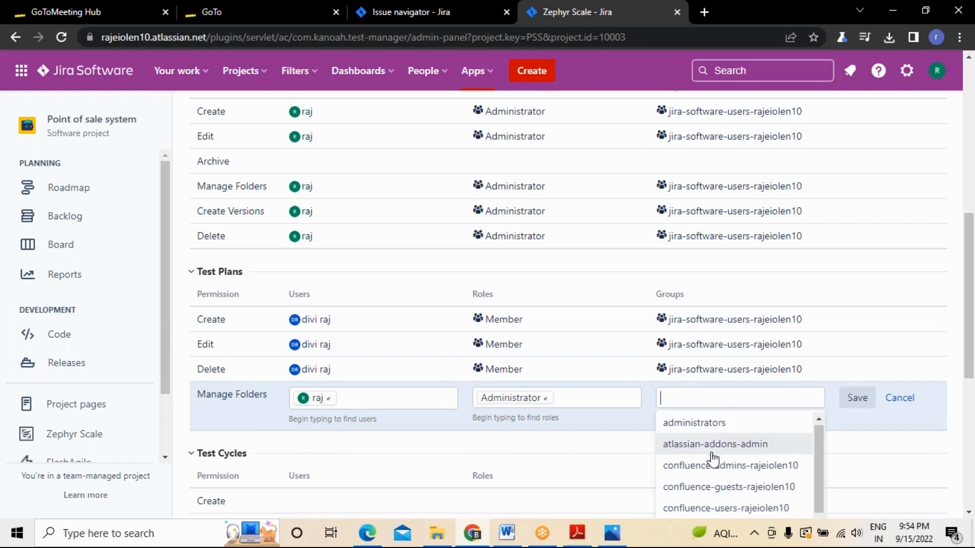
pyautogui.scroll(-1, 712, 457)
pyautogui.click(696, 505)
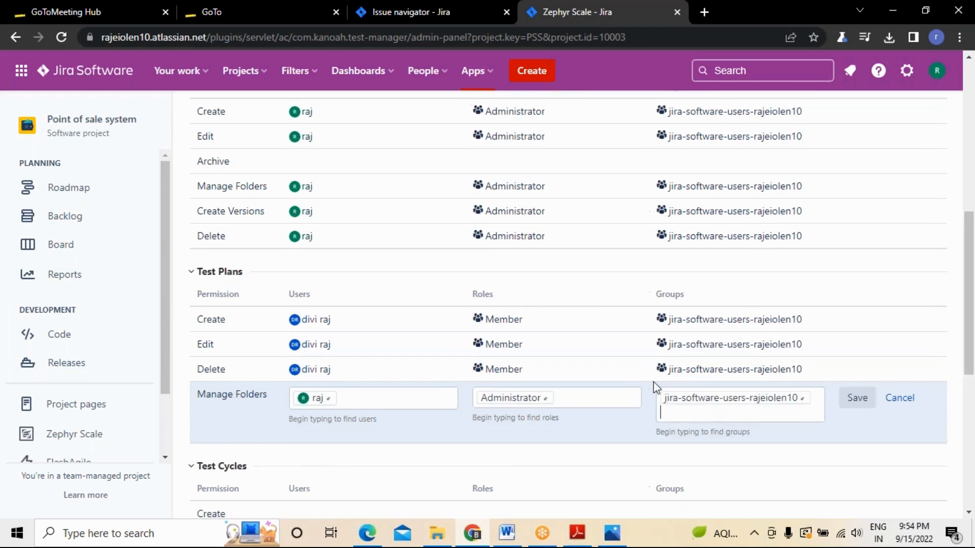
pyautogui.click(844, 406)
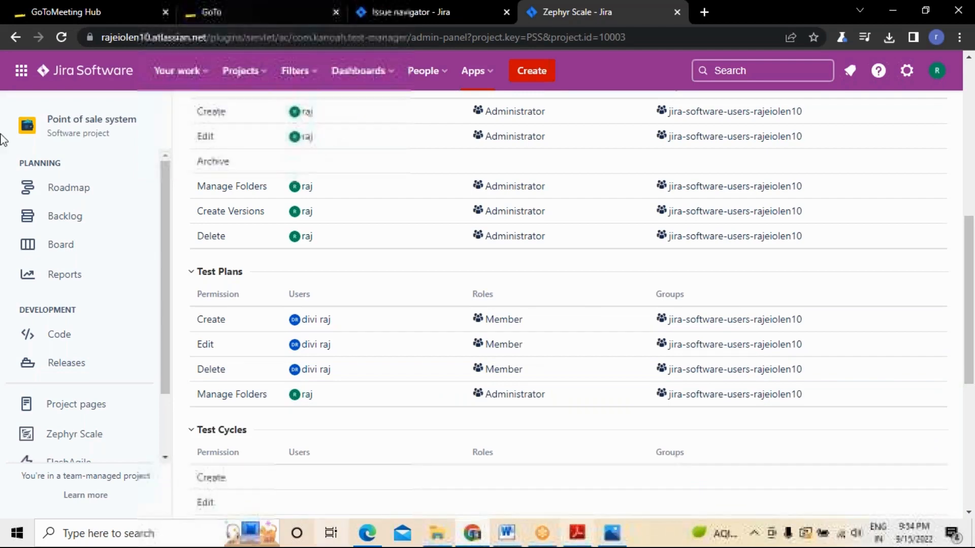
# Select the user with initials DR and the Member role for the test cycles' Create permission.
pyautogui.click(304, 477)
pyautogui.scroll(-1, 308, 472)
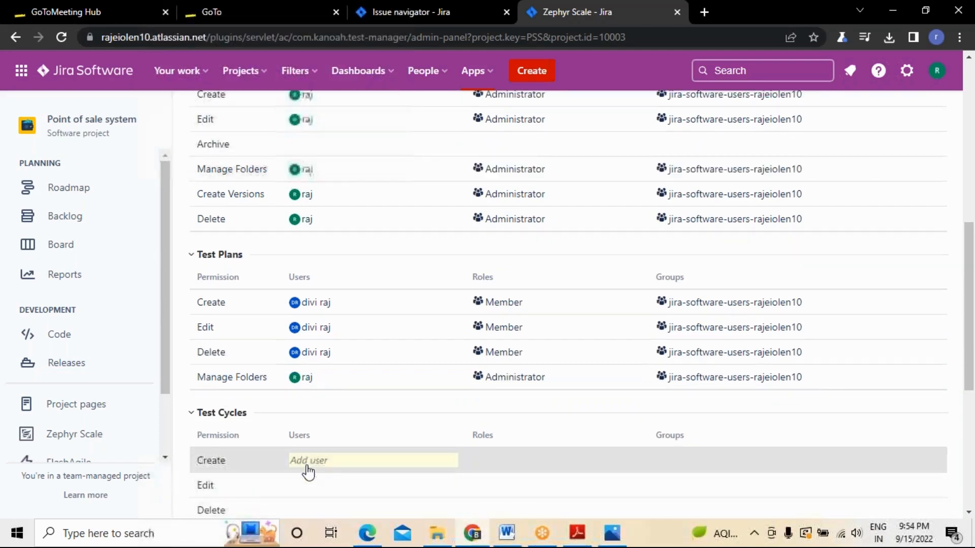
pyautogui.scroll(-6, 309, 472)
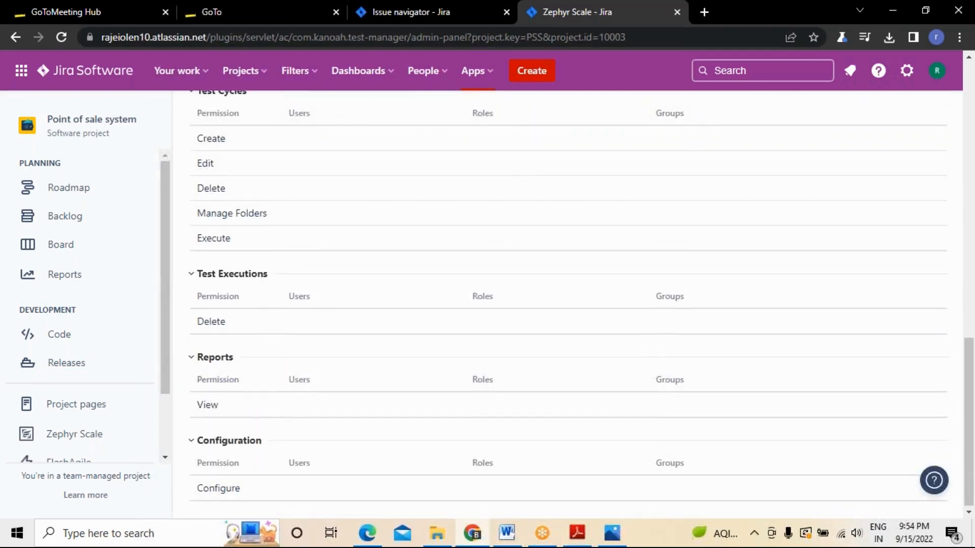
pyautogui.scroll(3, 569, 304)
pyautogui.scroll(1, 568, 351)
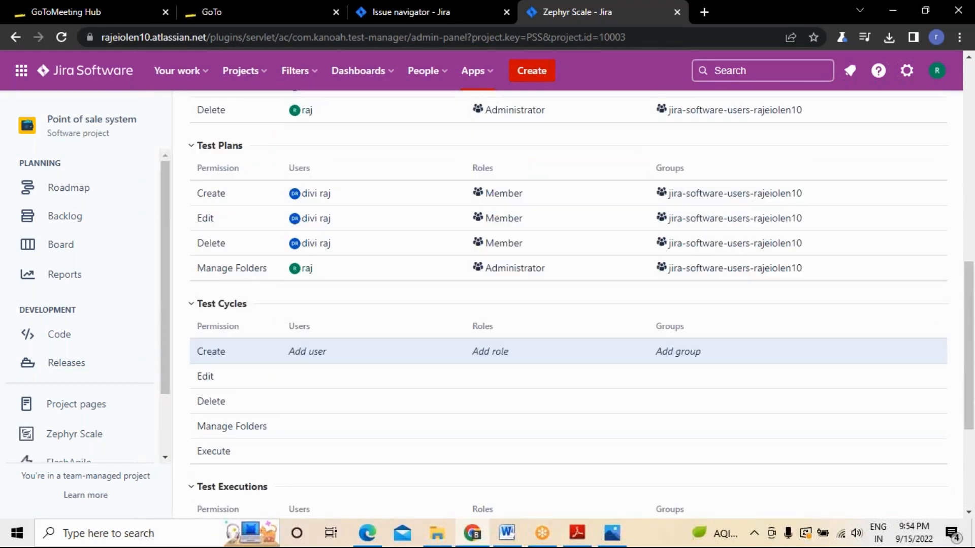
pyautogui.click(307, 352)
pyautogui.write('r')
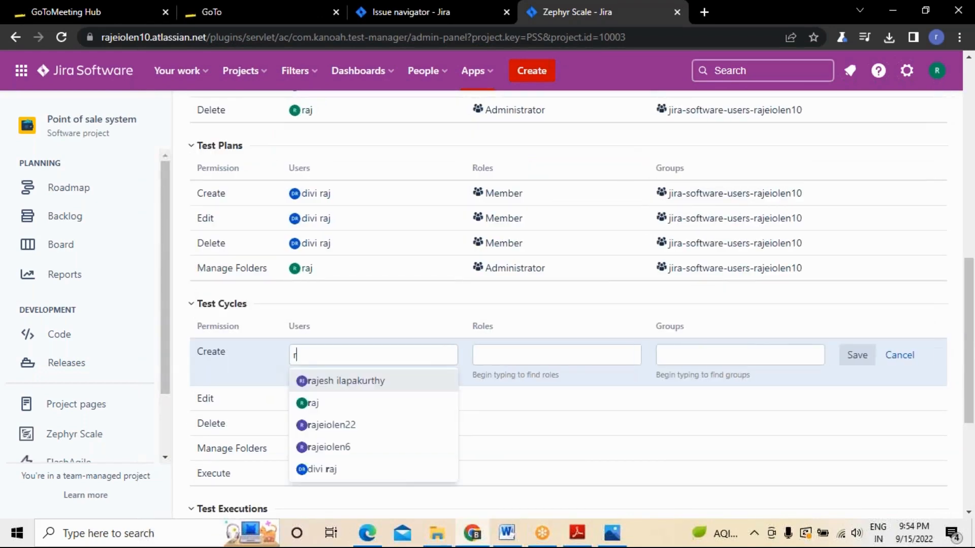
pyautogui.click(324, 470)
pyautogui.click(508, 355)
pyautogui.click(503, 448)
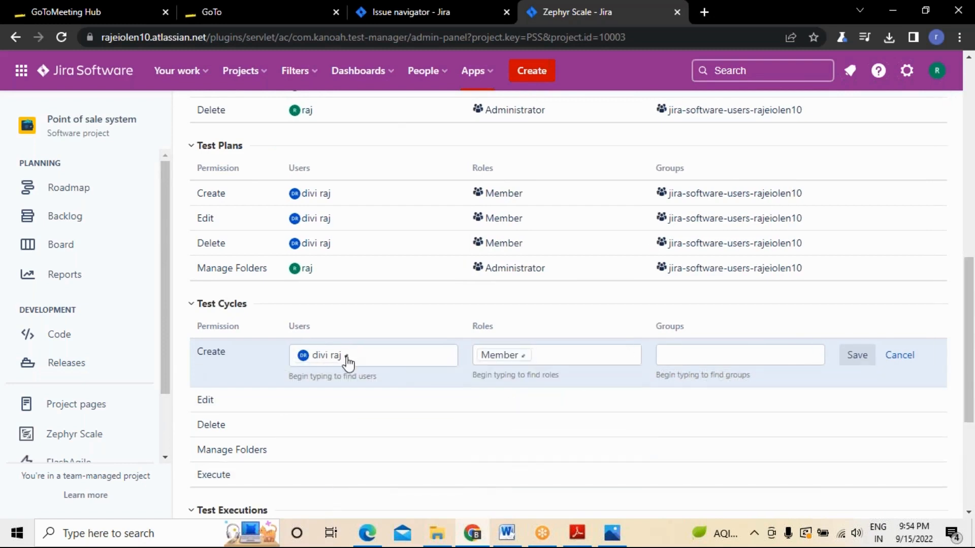
# Replace the user in the test cycles' Create permission with the one whose username ends in 22.
pyautogui.click(347, 356)
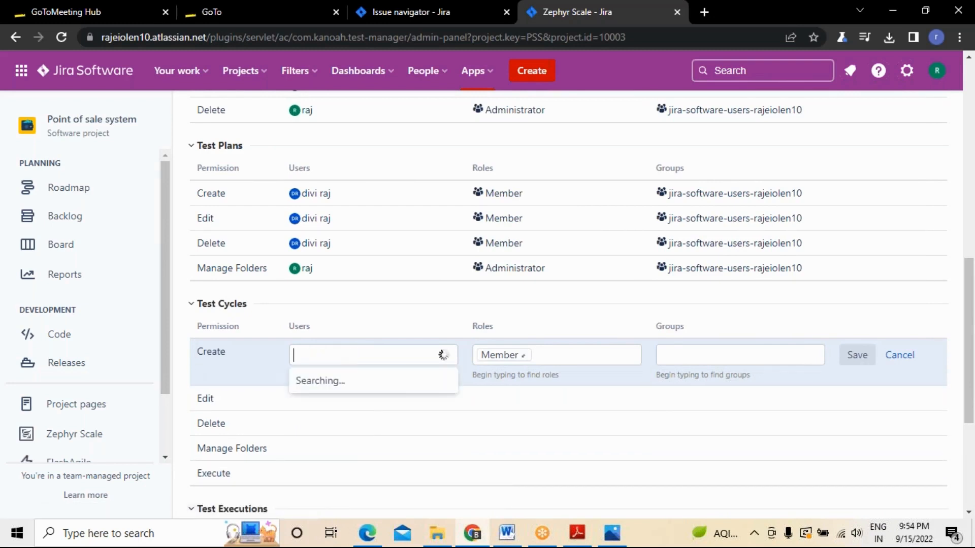
pyautogui.write('r')
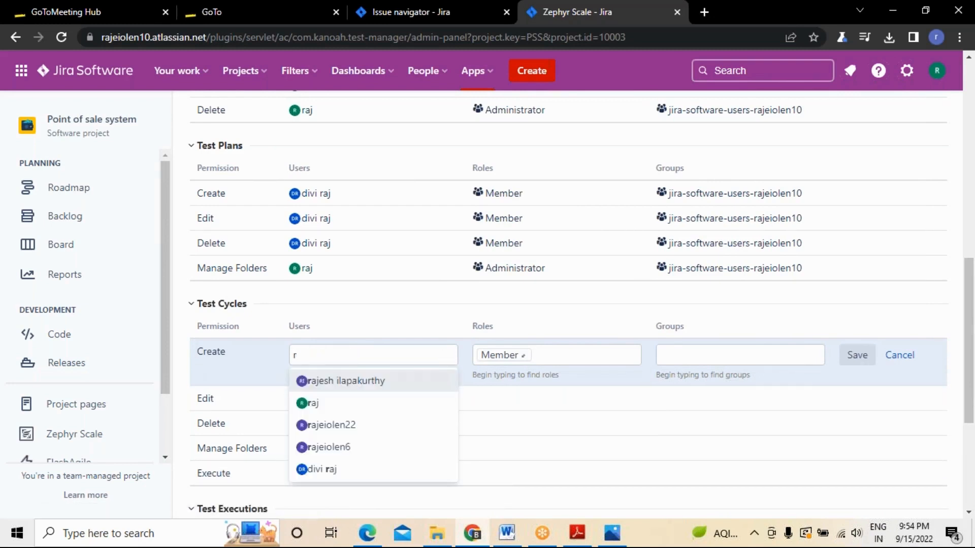
pyautogui.click(342, 427)
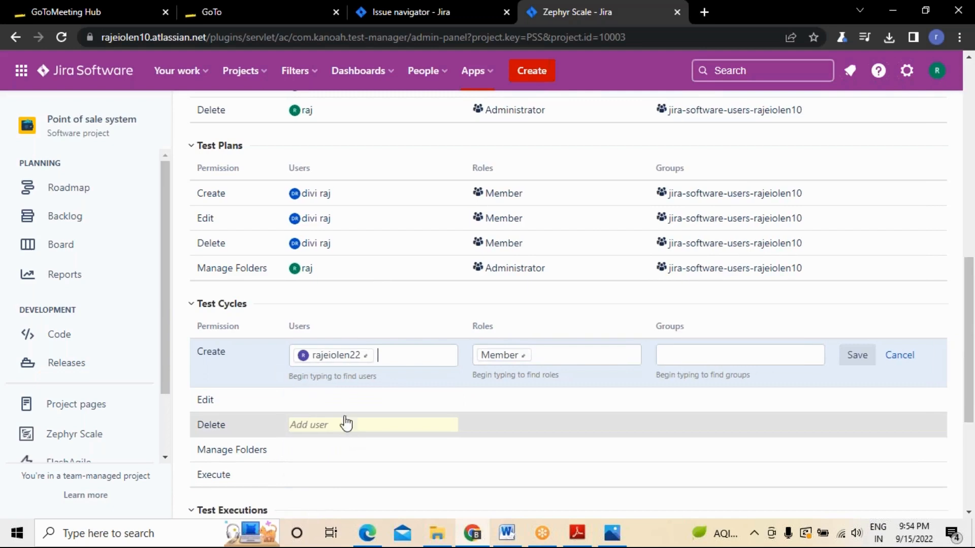
# Change the role in the test cycles' Create permission to Viewer.
pyautogui.click(522, 355)
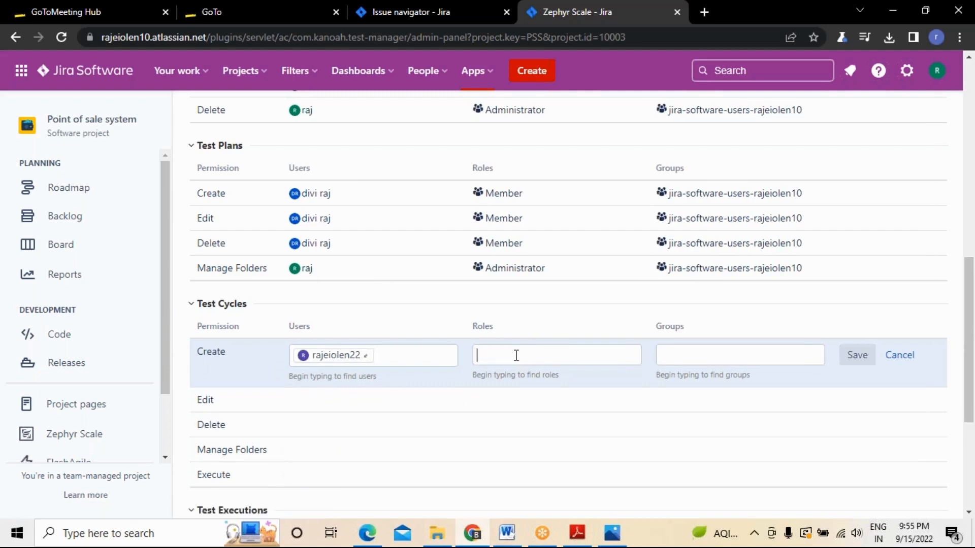
pyautogui.click(516, 355)
pyautogui.click(512, 423)
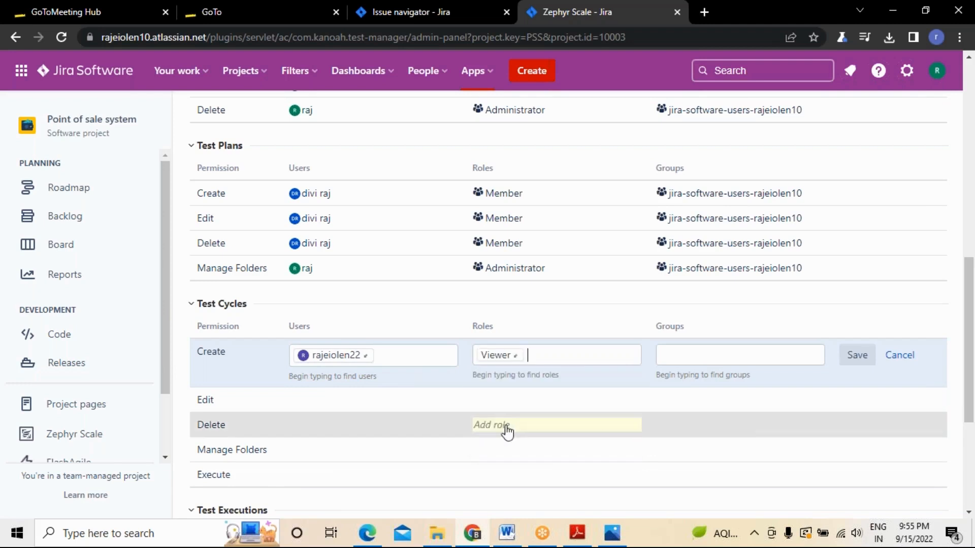
# Set the test cycles' Create permission to the Member role, add the site's jira-software-users group, and save it.
pyautogui.click(515, 356)
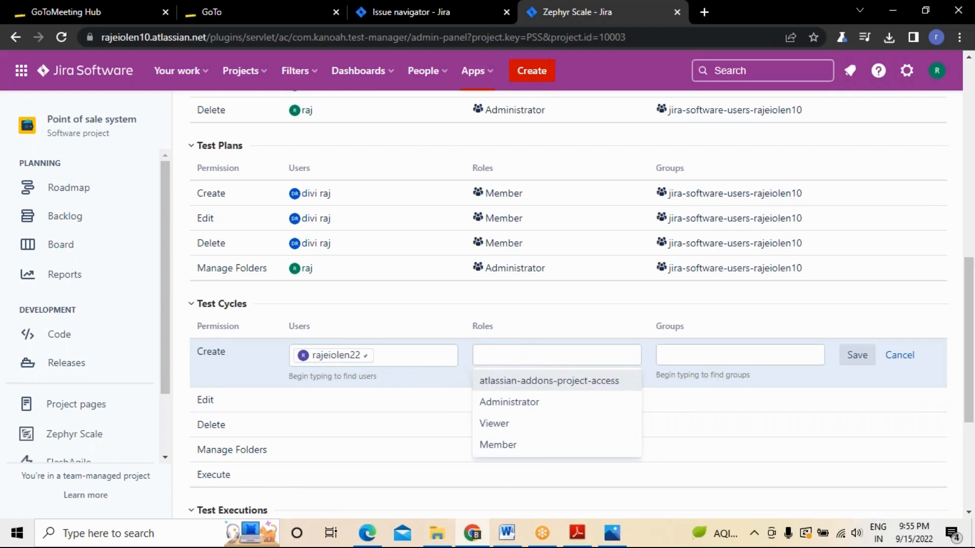
pyautogui.click(521, 449)
pyautogui.click(735, 355)
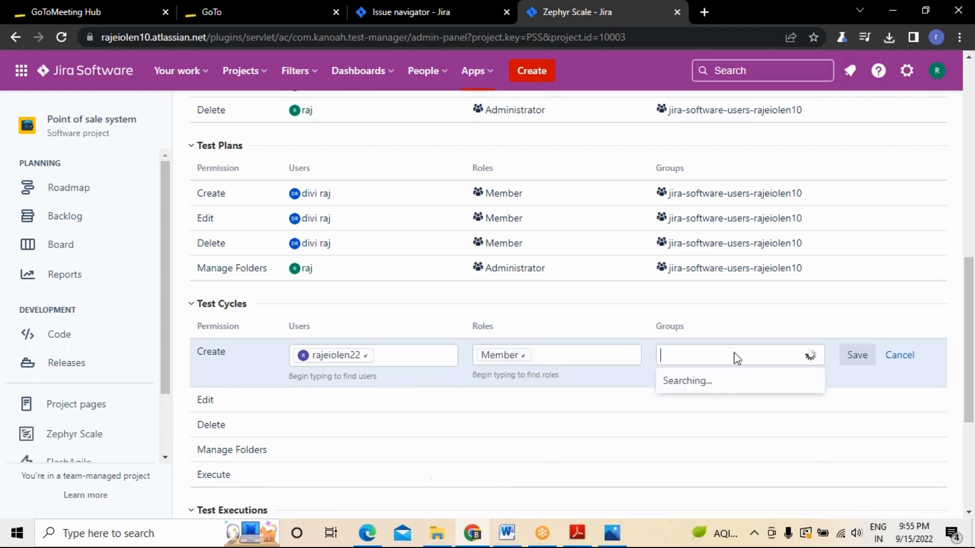
pyautogui.click(736, 504)
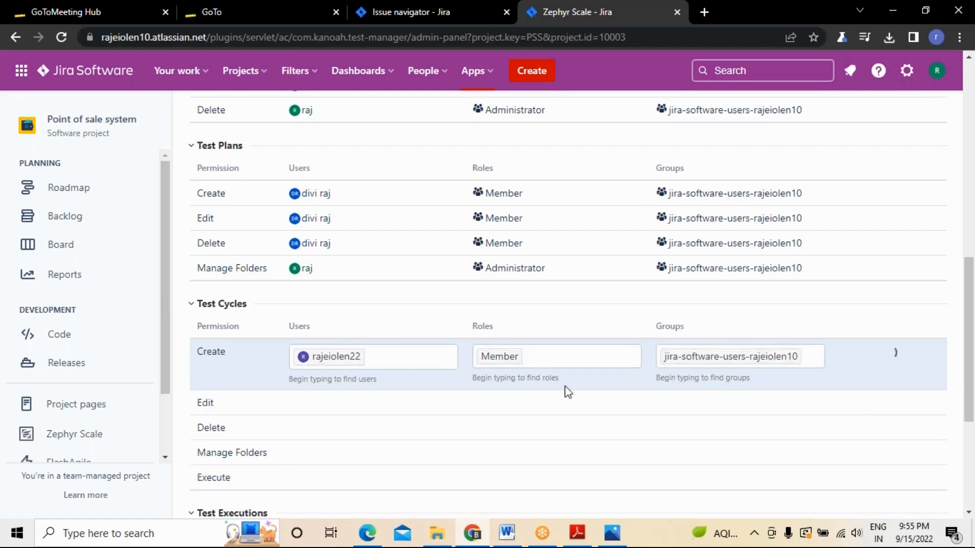
pyautogui.click(857, 355)
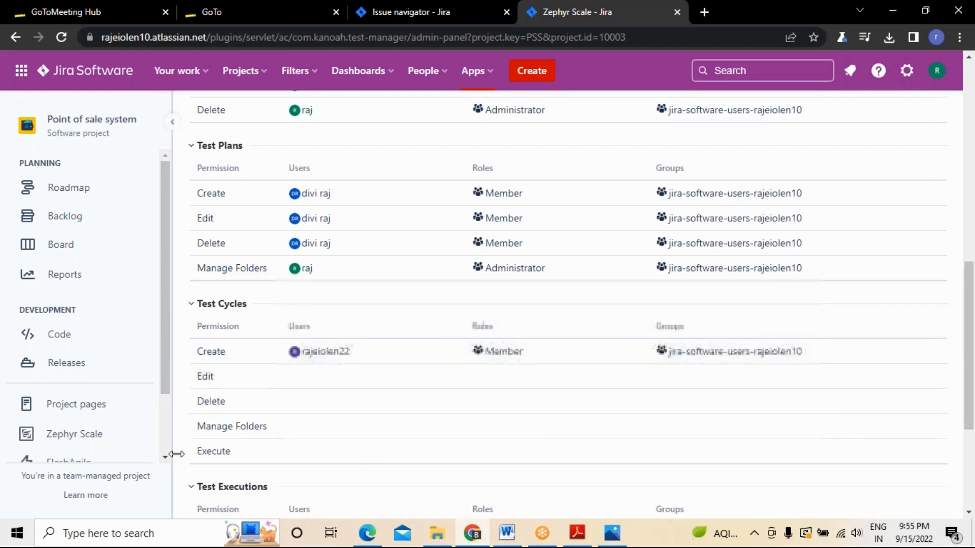
# Assign the test cycles' Edit permission to the user whose username ends in 22, the Member role and the site's jira-software-users group, and save it.
pyautogui.click(310, 376)
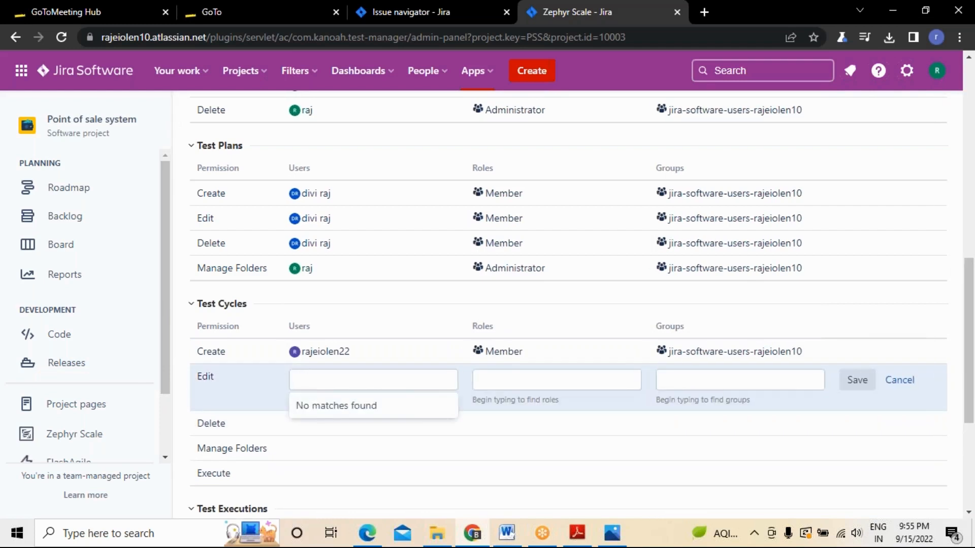
pyautogui.write('r')
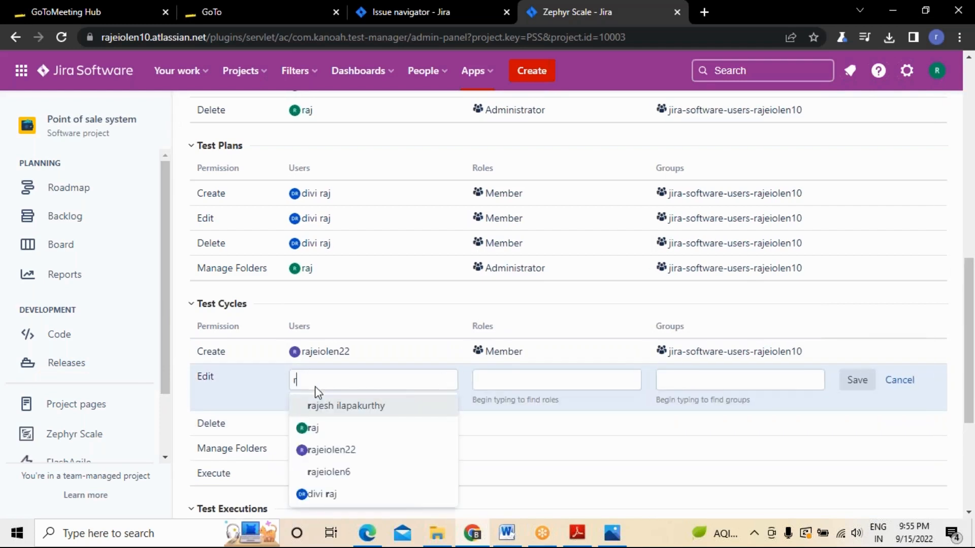
pyautogui.click(325, 450)
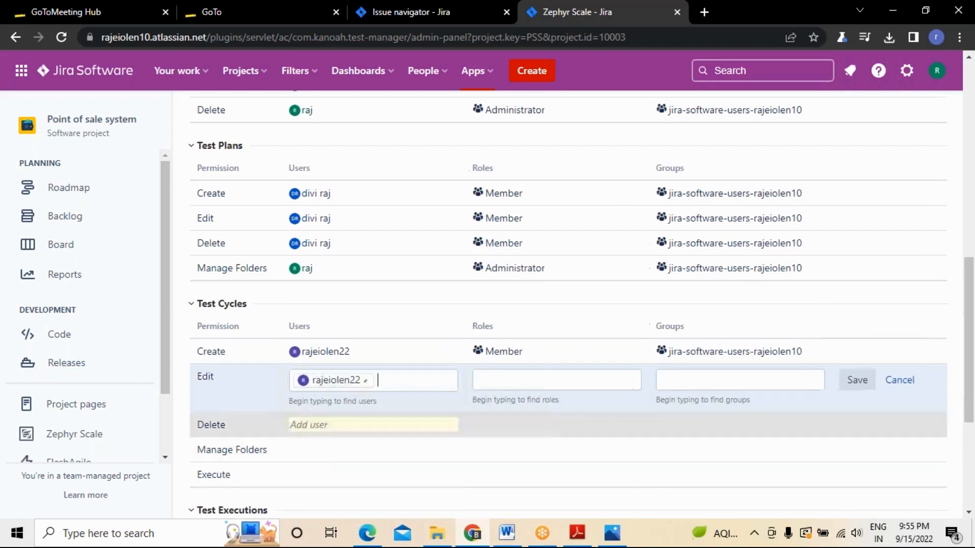
pyautogui.click(508, 379)
pyautogui.click(485, 468)
pyautogui.click(676, 380)
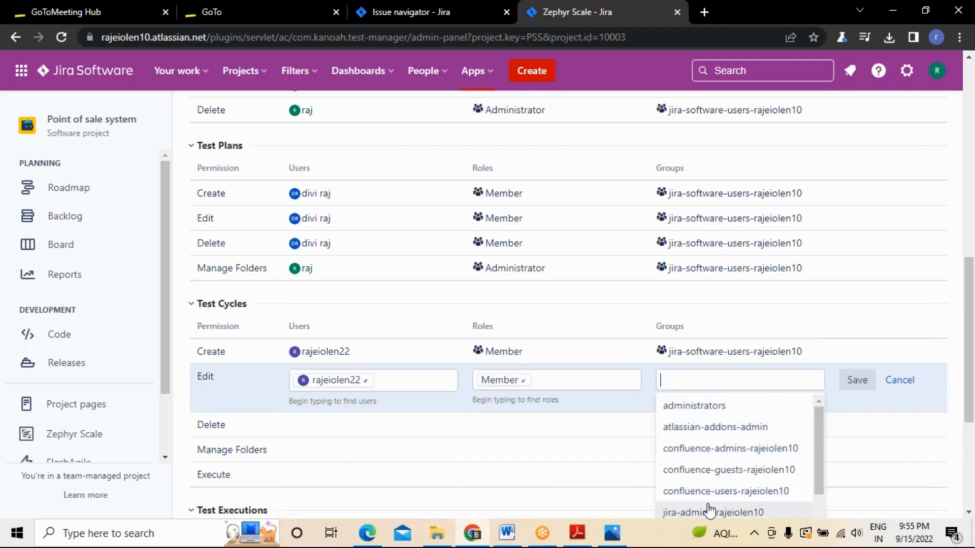
pyautogui.scroll(-1, 716, 482)
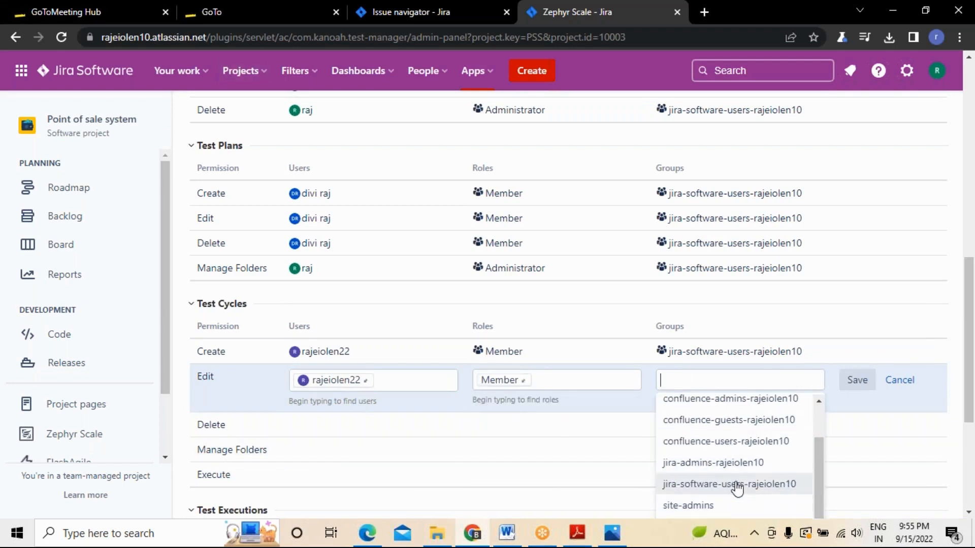
pyautogui.click(737, 484)
pyautogui.click(857, 379)
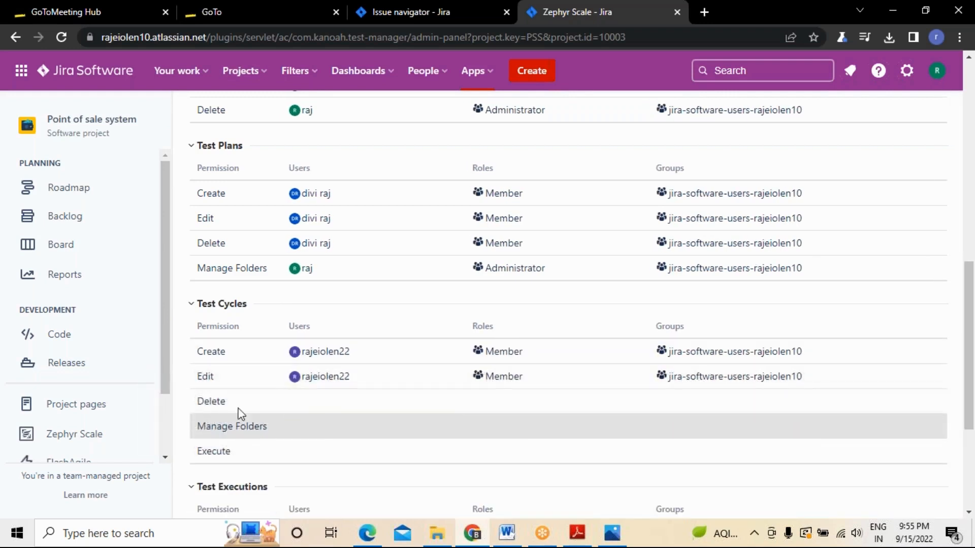
# Grant the test cycles' Delete permission to the username ending in 22, the Member role and the site's jira-software-users group, and save it.
pyautogui.click(315, 401)
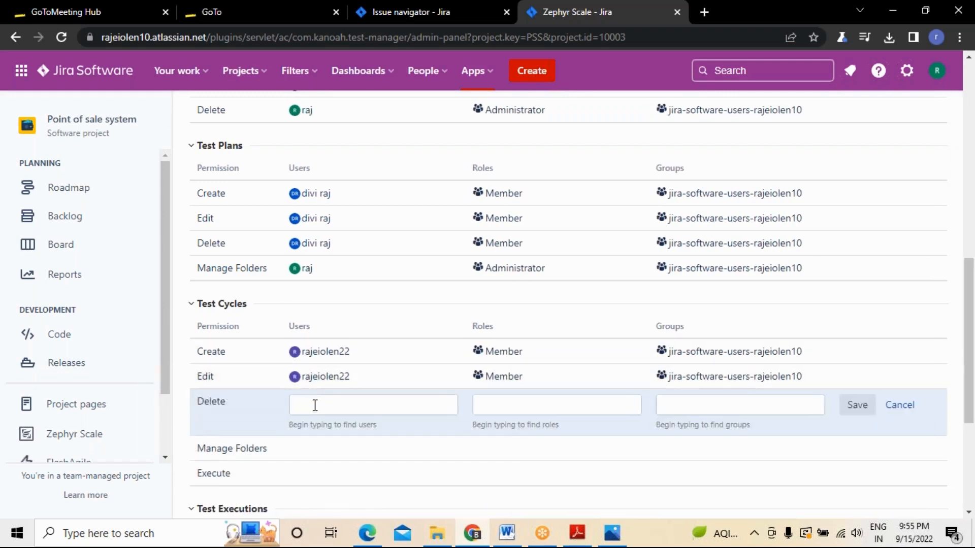
pyautogui.click(315, 405)
pyautogui.write('r')
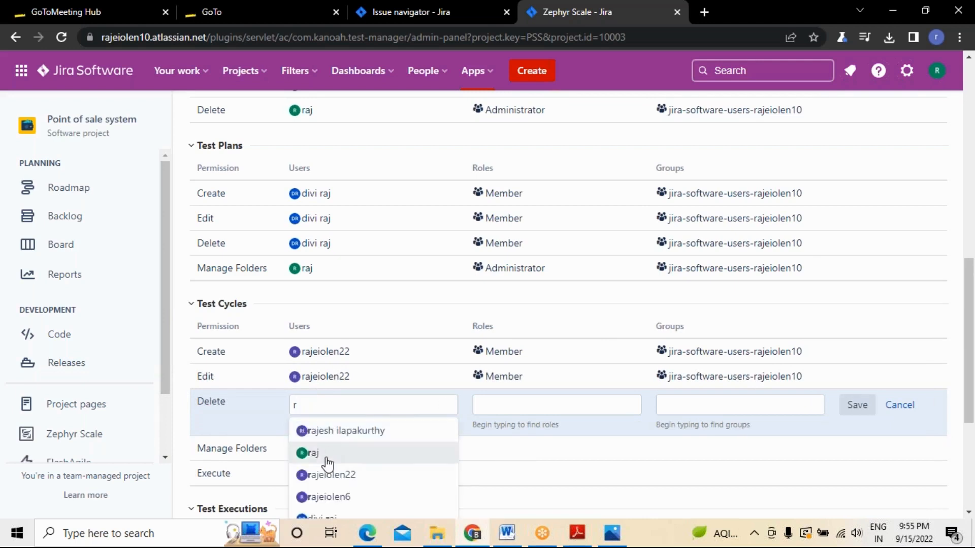
pyautogui.click(331, 474)
pyautogui.click(508, 413)
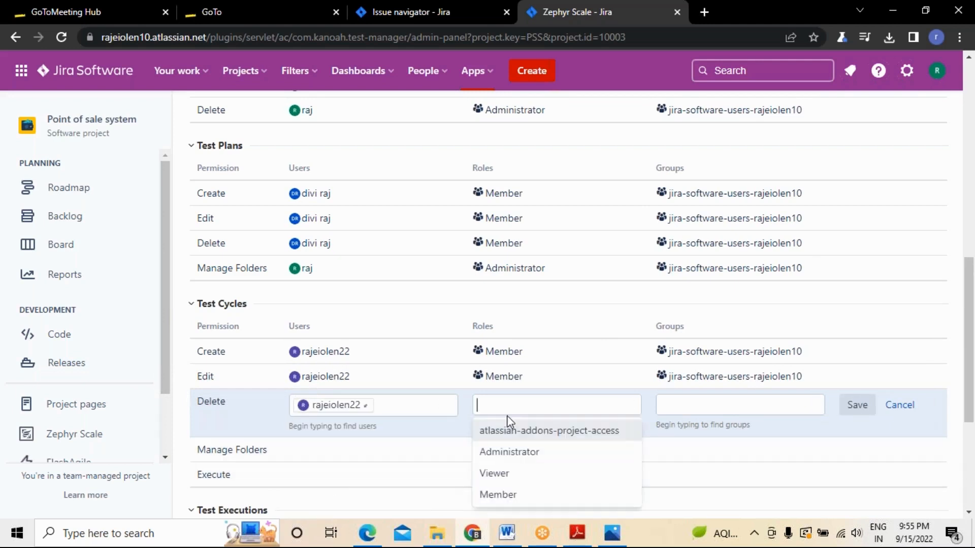
pyautogui.click(489, 494)
pyautogui.click(748, 414)
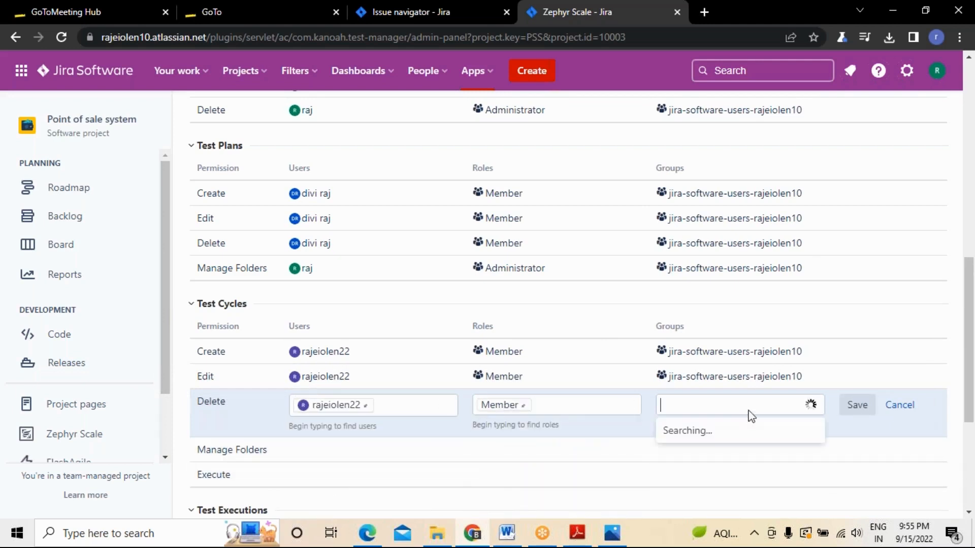
pyautogui.scroll(-2, 736, 477)
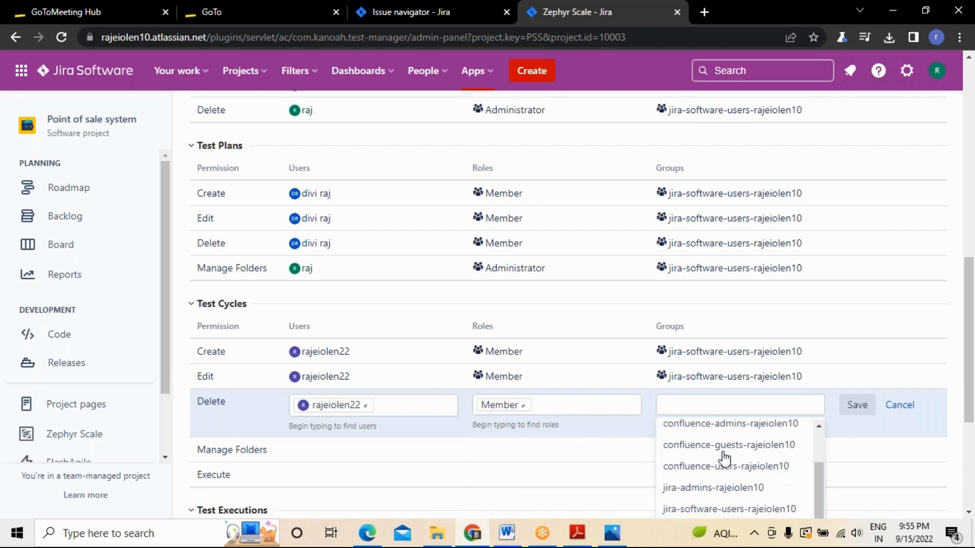
pyautogui.click(736, 509)
pyautogui.click(857, 405)
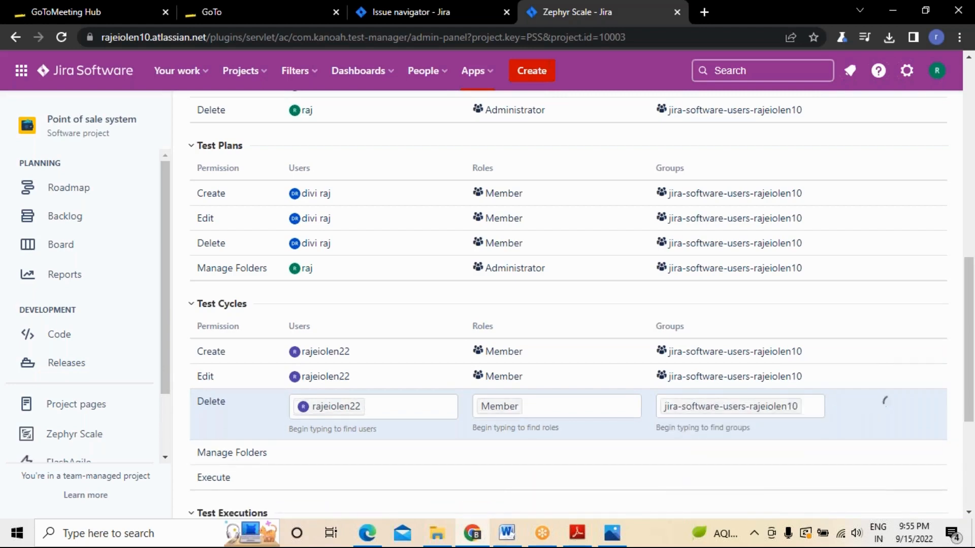
# Save the test cycles' Manage Folders permission with the green R avatar user, the Administrator role and the site's jira-software-users group.
pyautogui.scroll(-1, 350, 477)
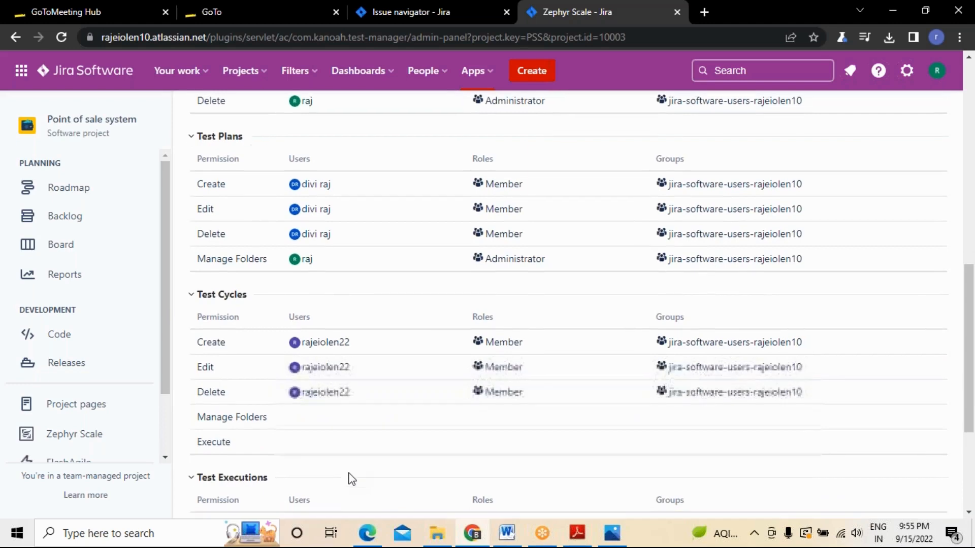
pyautogui.click(296, 359)
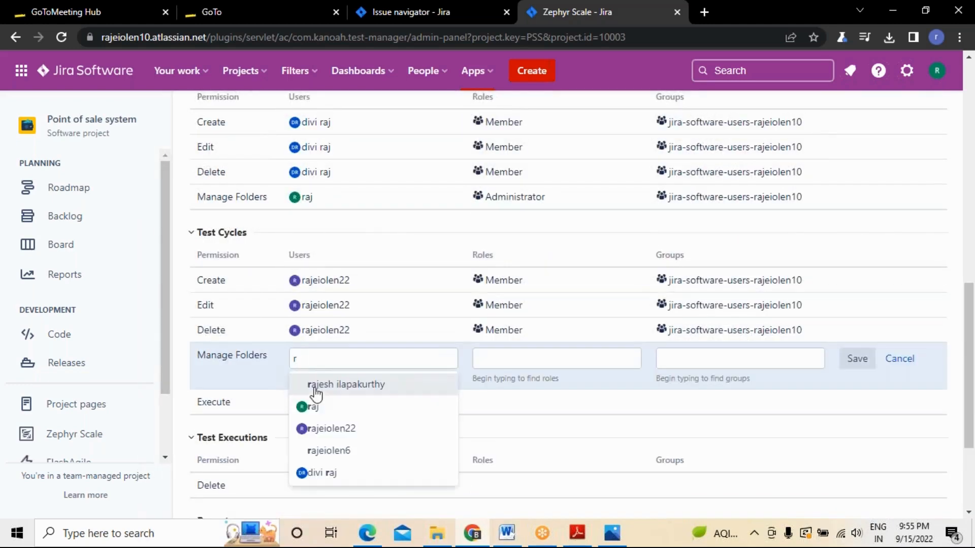
pyautogui.click(315, 407)
pyautogui.click(502, 366)
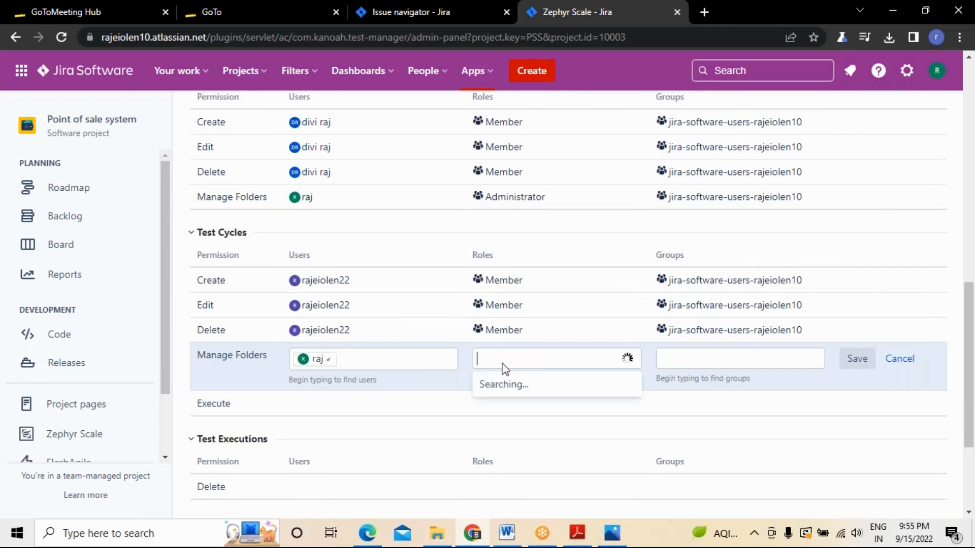
pyautogui.click(510, 419)
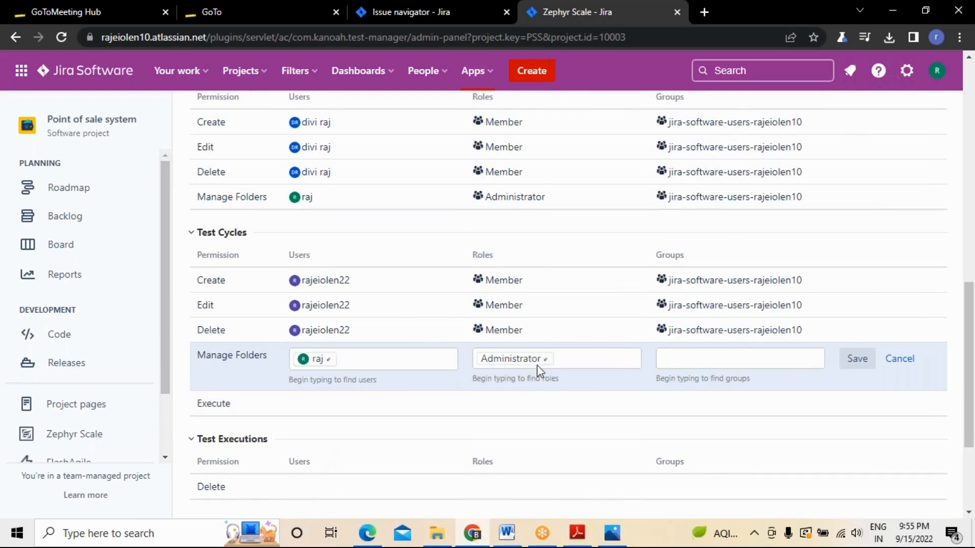
pyautogui.click(709, 359)
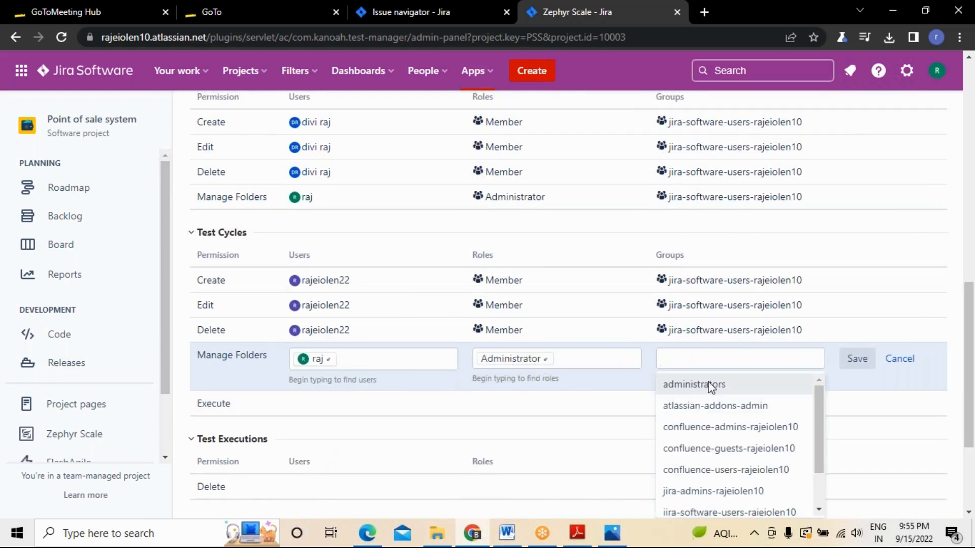
pyautogui.scroll(-2, 705, 437)
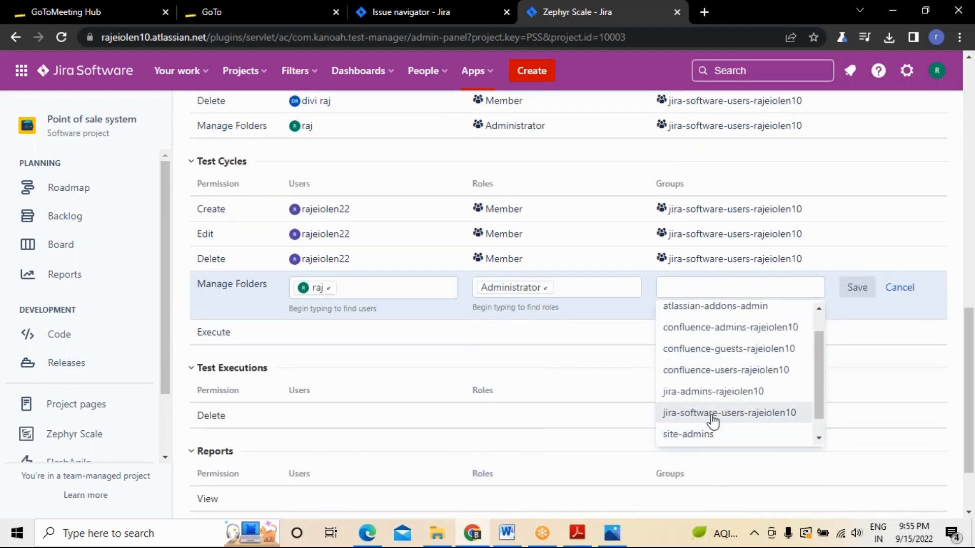
pyautogui.click(710, 420)
pyautogui.click(857, 288)
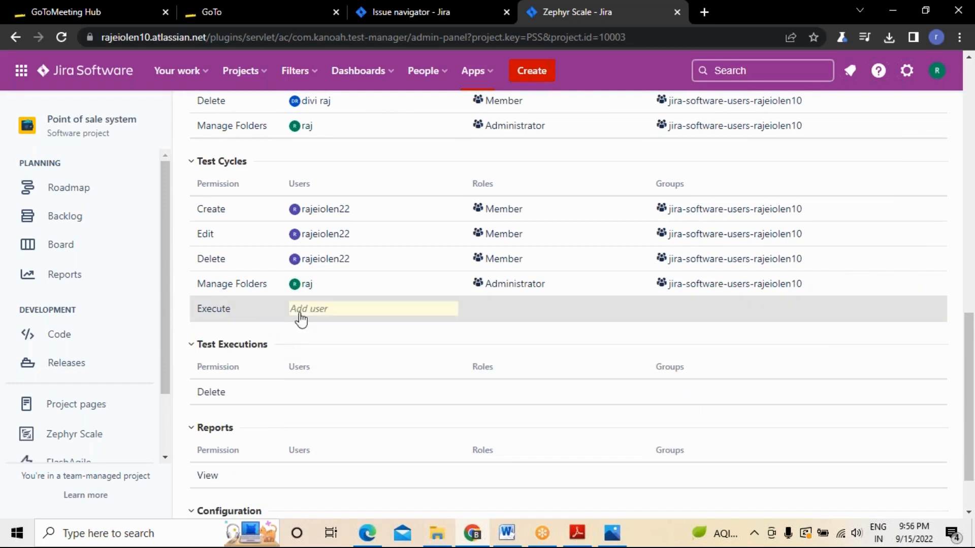
# Save the test cycles' Execute permission with the user with initials DR, the Member role and the site's jira-software-users group.
pyautogui.click(301, 311)
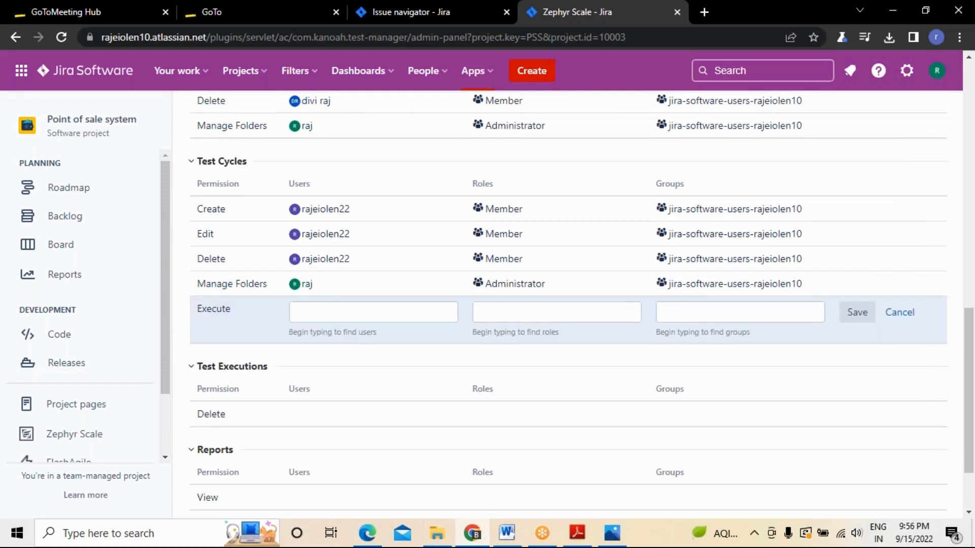
pyautogui.click(305, 312)
pyautogui.write('d')
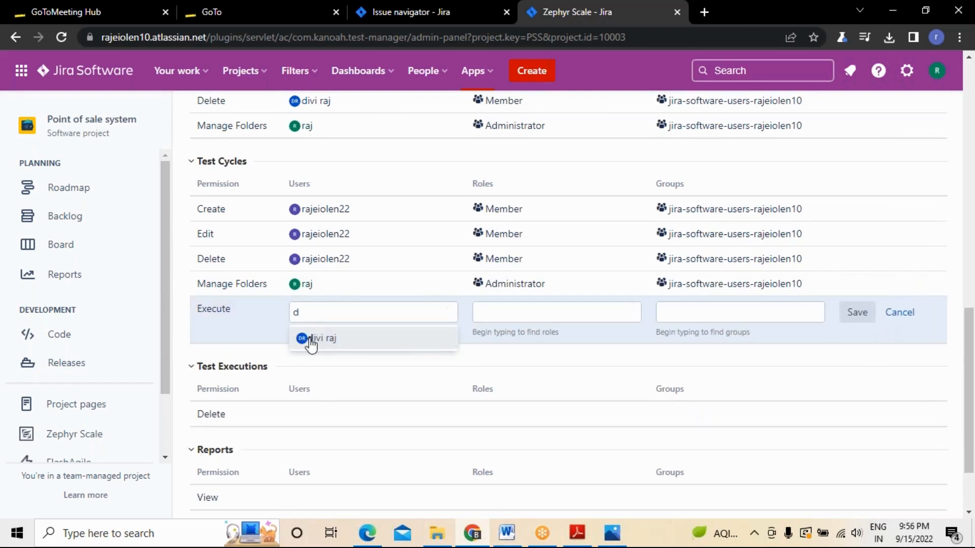
pyautogui.click(311, 339)
pyautogui.click(533, 322)
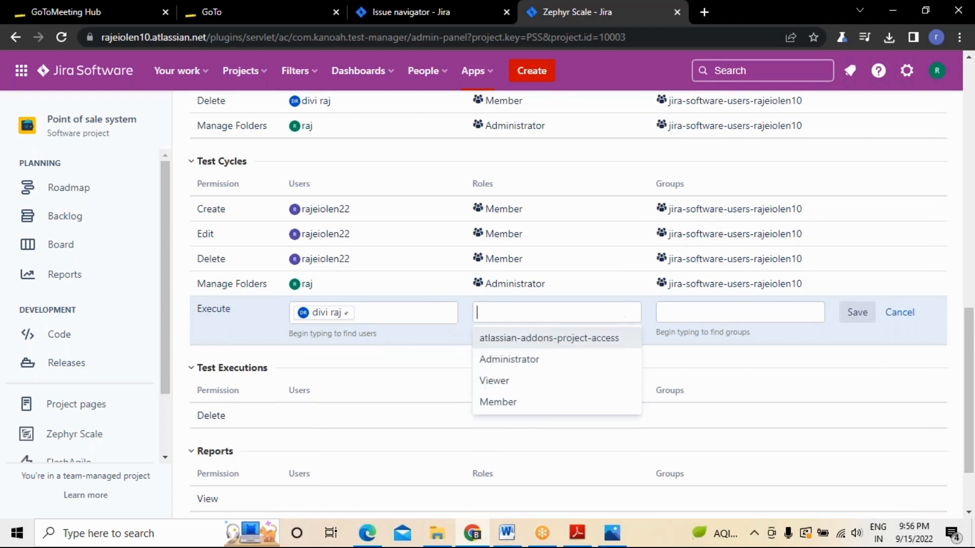
pyautogui.click(511, 406)
pyautogui.click(709, 322)
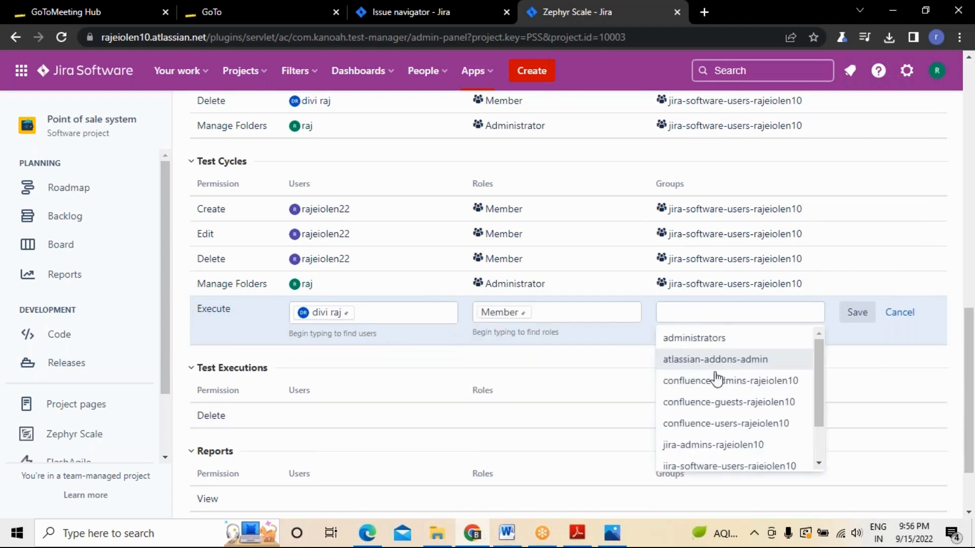
pyautogui.click(716, 459)
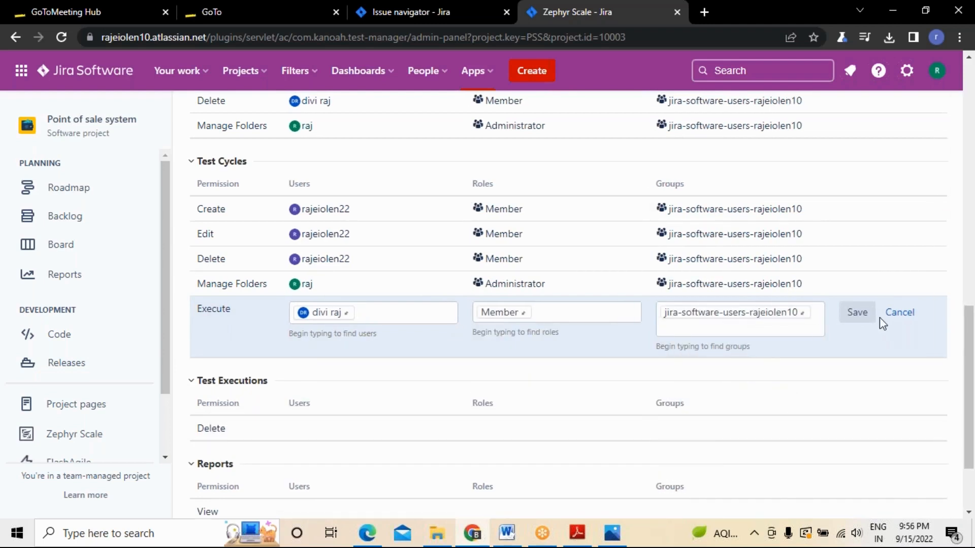
pyautogui.click(863, 313)
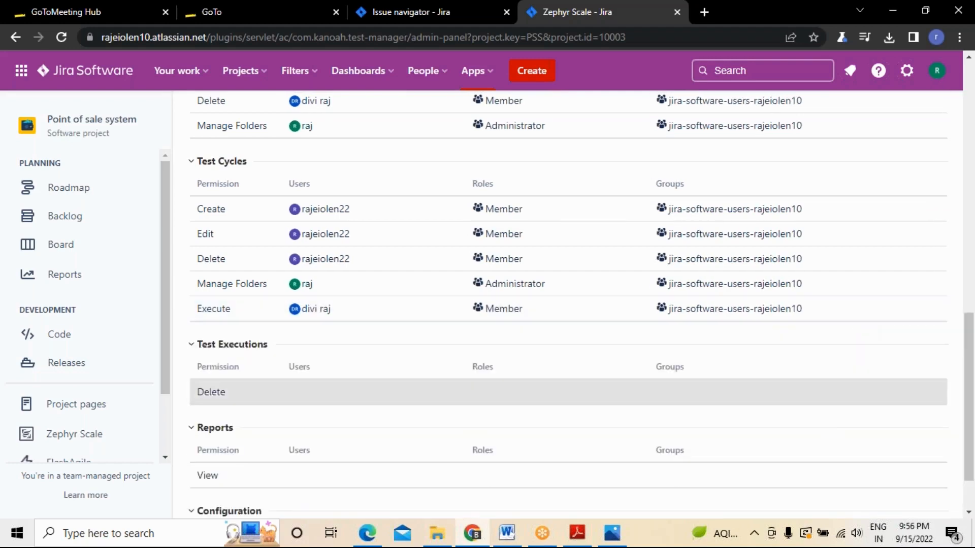
# Save the test executions' Delete permission with the green R avatar user, the Administrator role and the site's jira-software-users group.
pyautogui.scroll(-1, 315, 356)
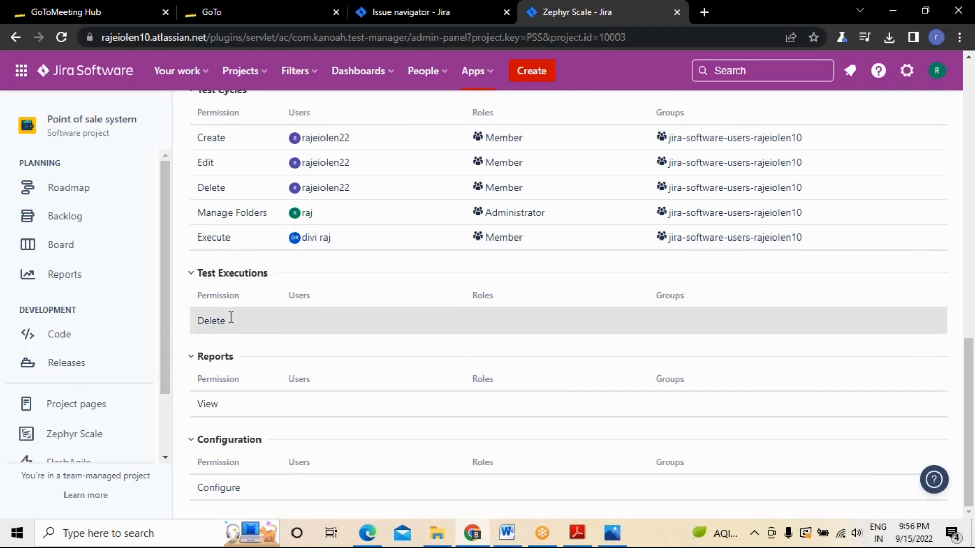
pyautogui.click(298, 320)
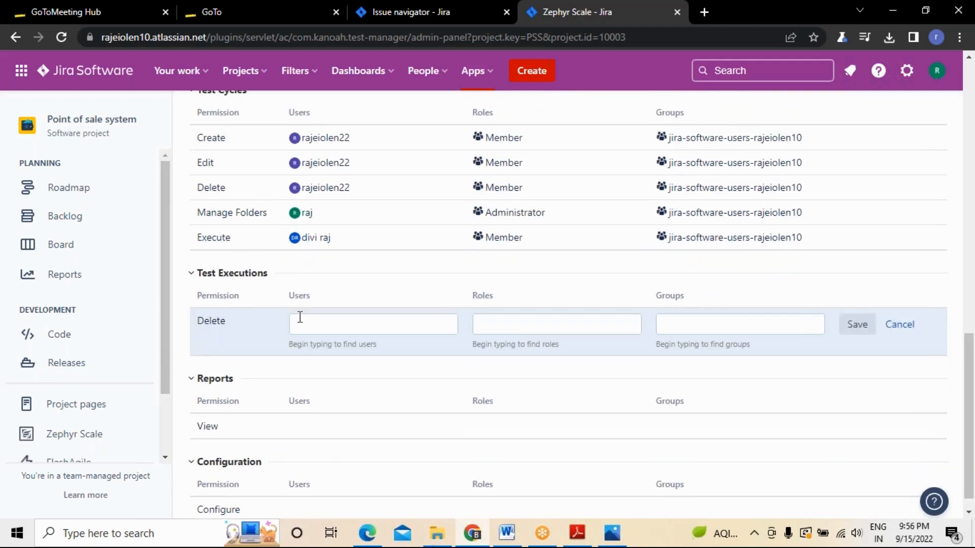
pyautogui.write('ra')
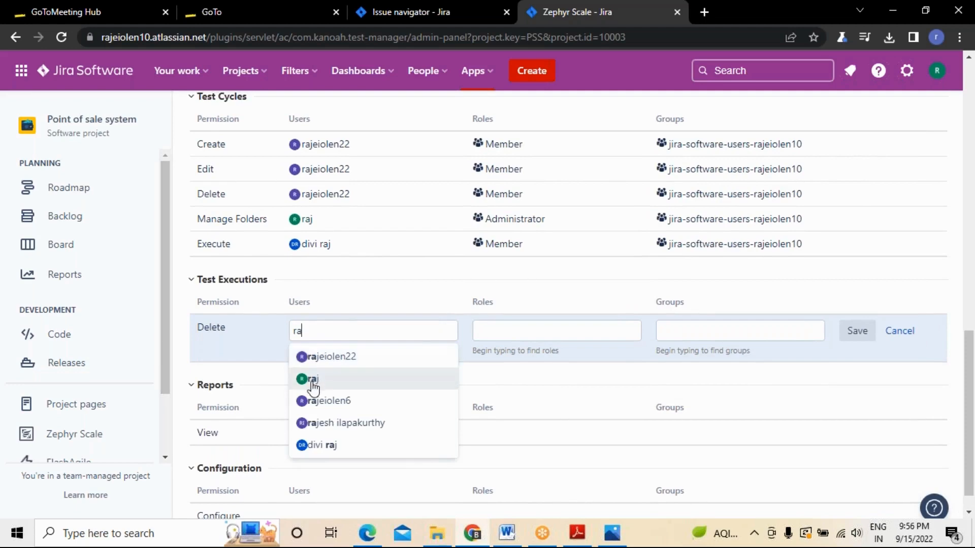
pyautogui.click(306, 379)
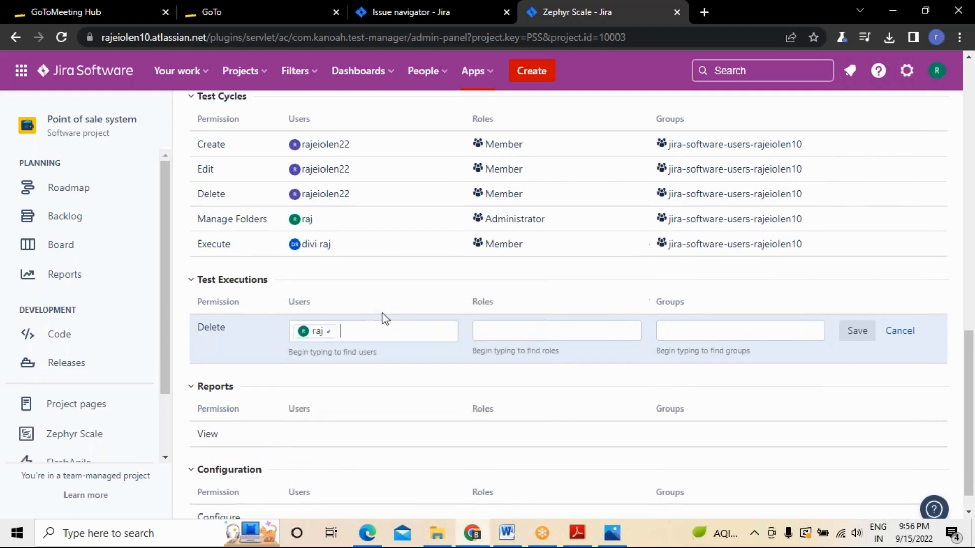
pyautogui.click(521, 336)
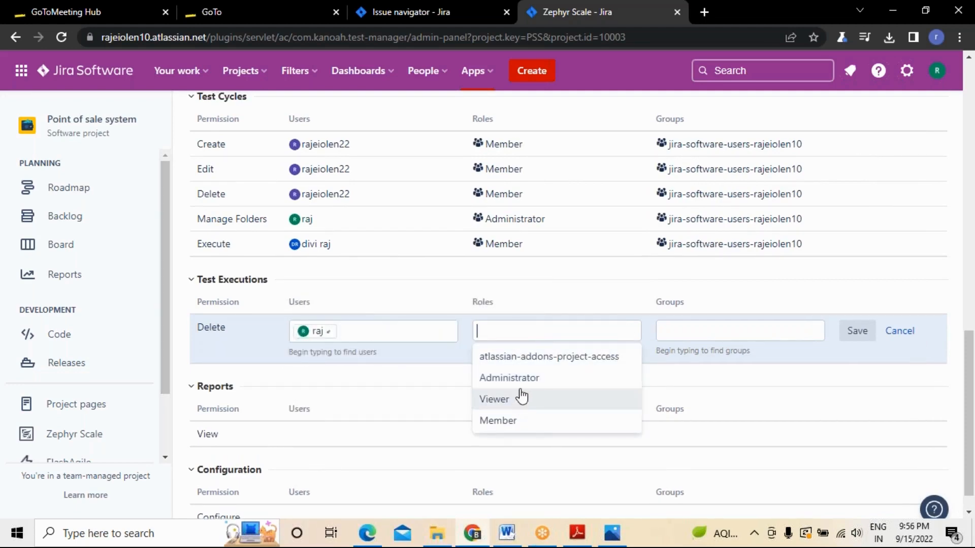
pyautogui.click(525, 387)
pyautogui.click(730, 333)
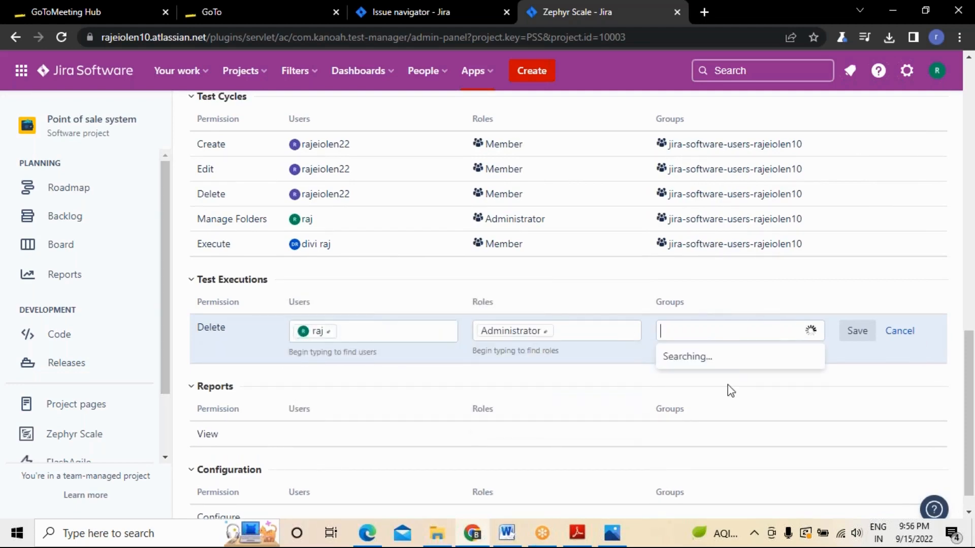
pyautogui.scroll(-2, 710, 485)
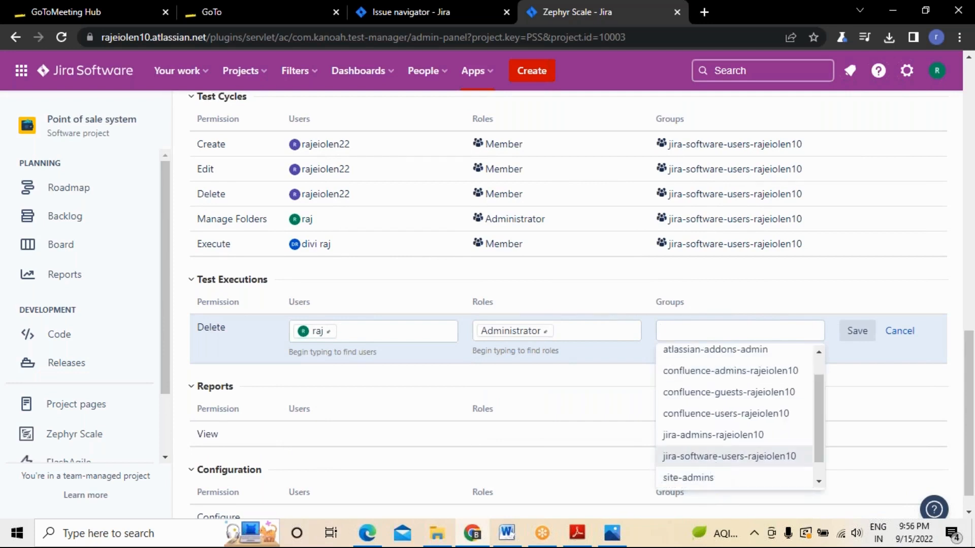
pyautogui.click(729, 456)
pyautogui.click(857, 331)
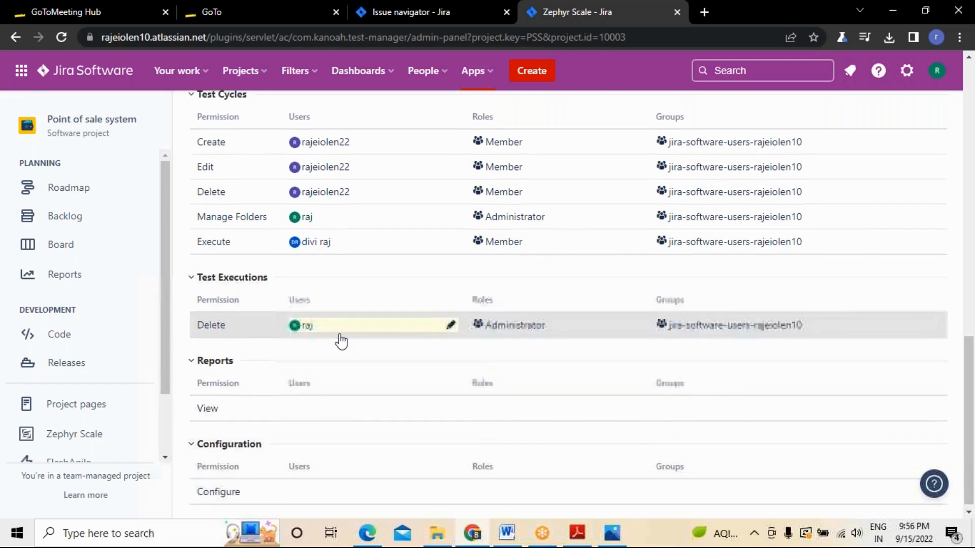
# Save the reports' View permission with the username ending in 22, the Member role and the site's jira-software-users group.
pyautogui.click(309, 403)
pyautogui.click(310, 403)
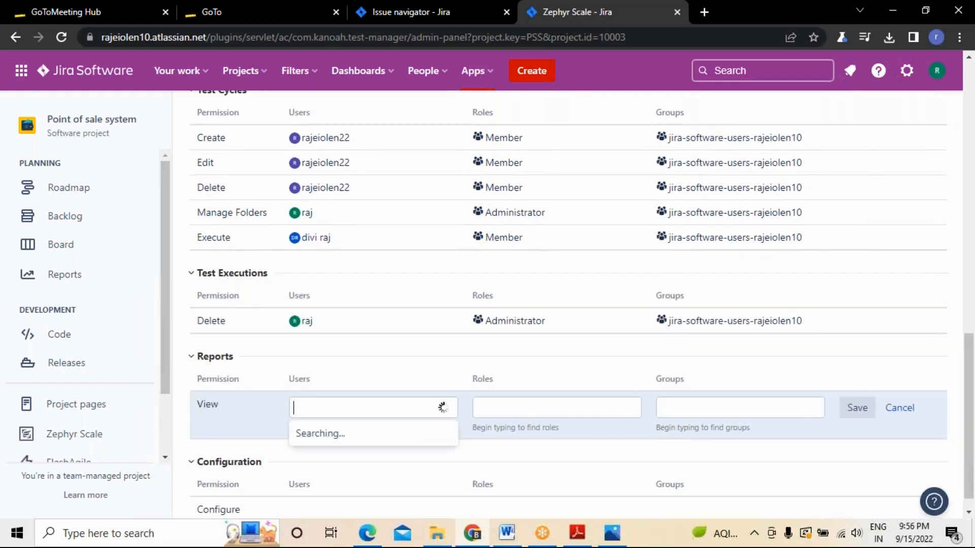
pyautogui.write('ra')
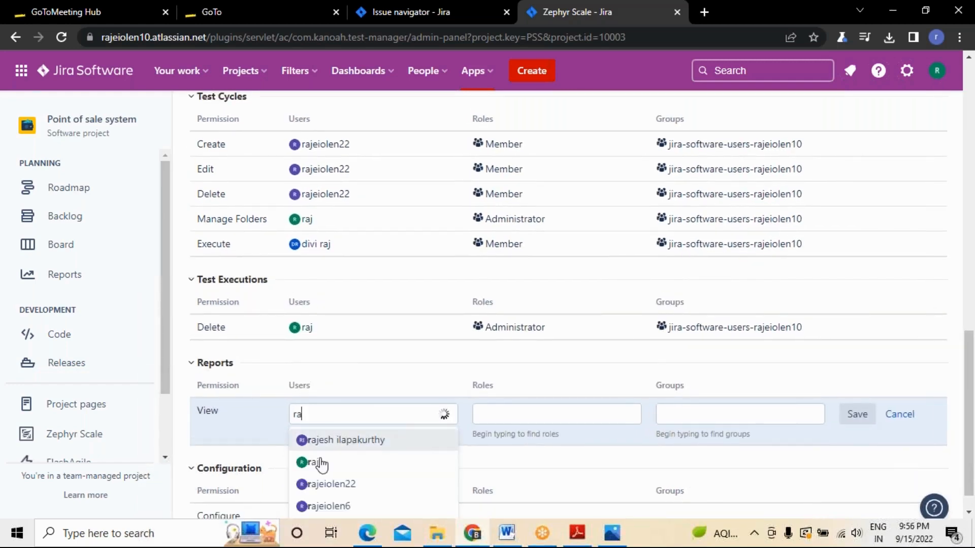
pyautogui.click(337, 442)
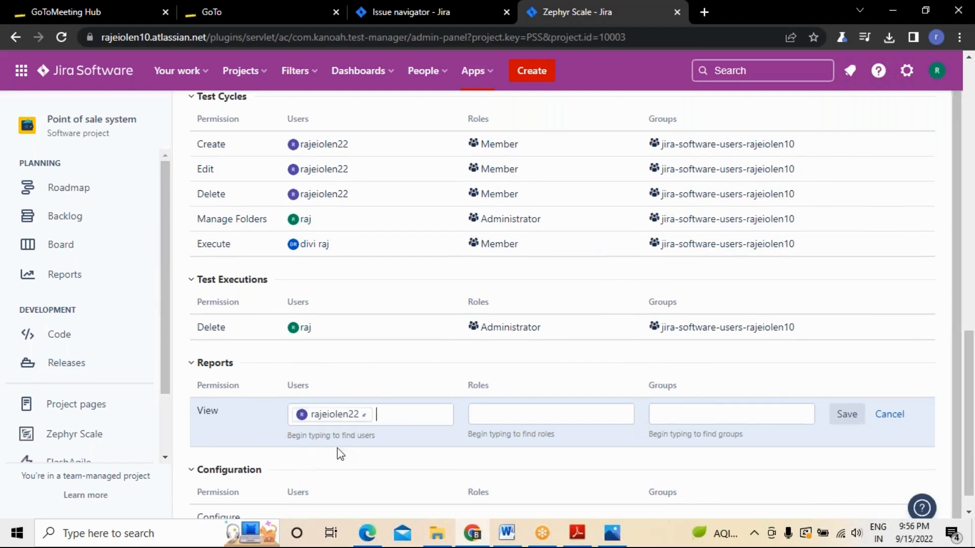
pyautogui.click(499, 416)
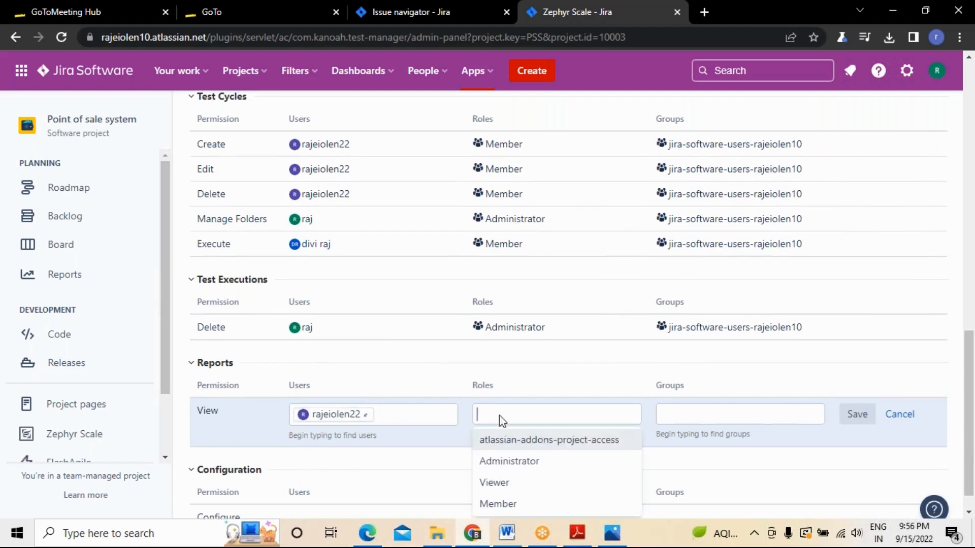
pyautogui.click(500, 504)
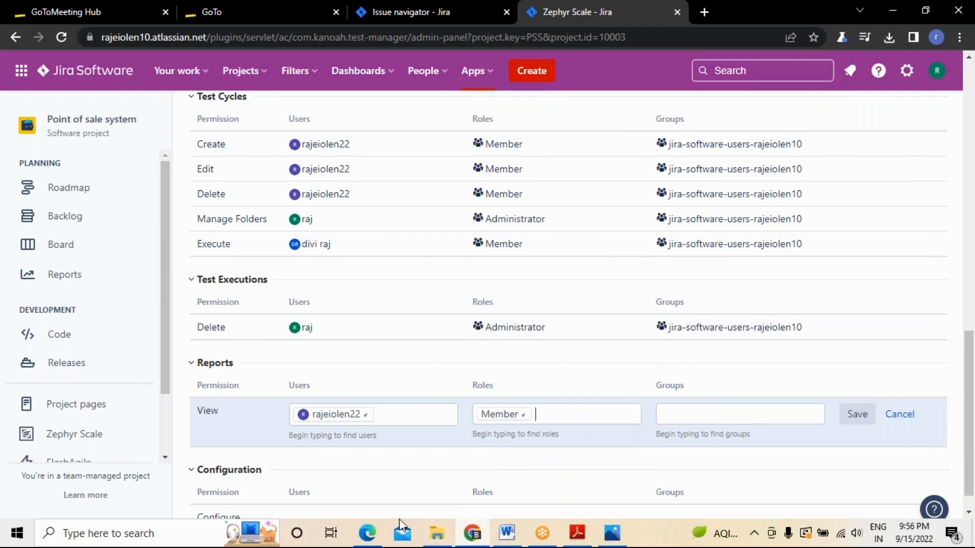
pyautogui.click(709, 411)
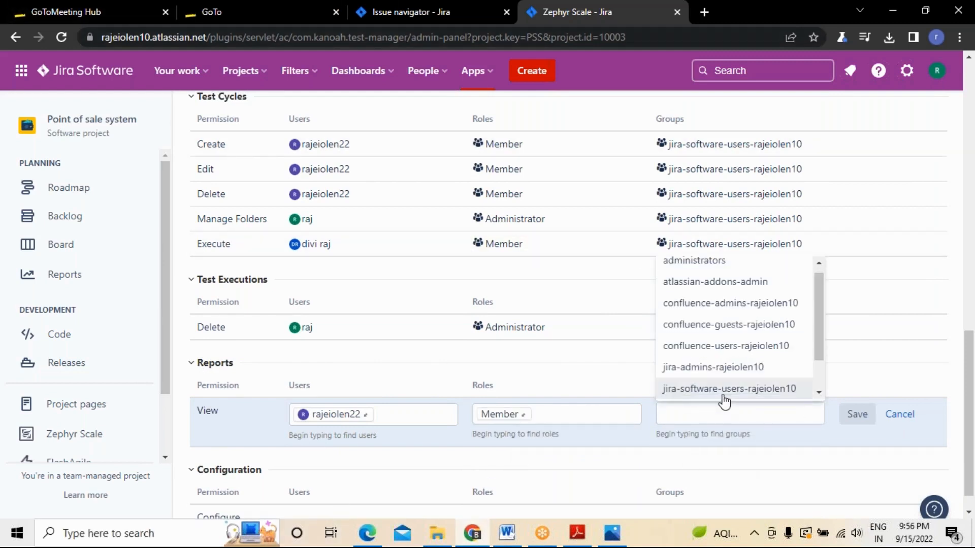
pyautogui.click(724, 390)
pyautogui.click(857, 416)
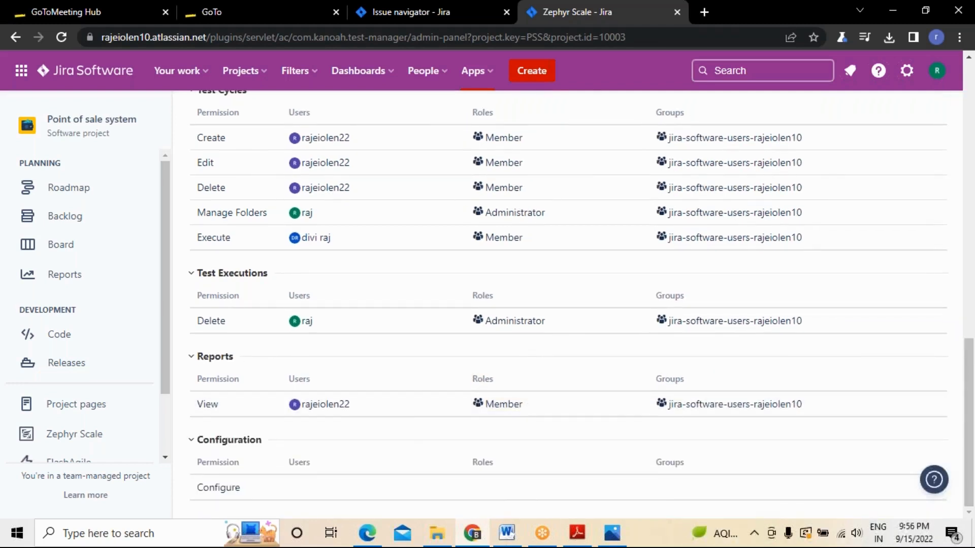
# Save the configuration's Configure permission with the green R avatar user, the Administrator role and the site's jira-software-users group.
pyautogui.click(302, 493)
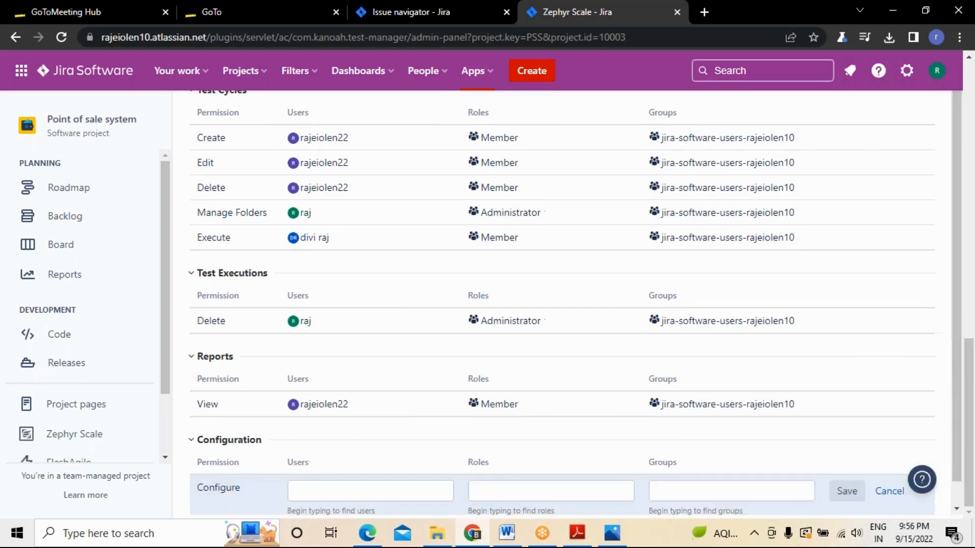
pyautogui.write('r')
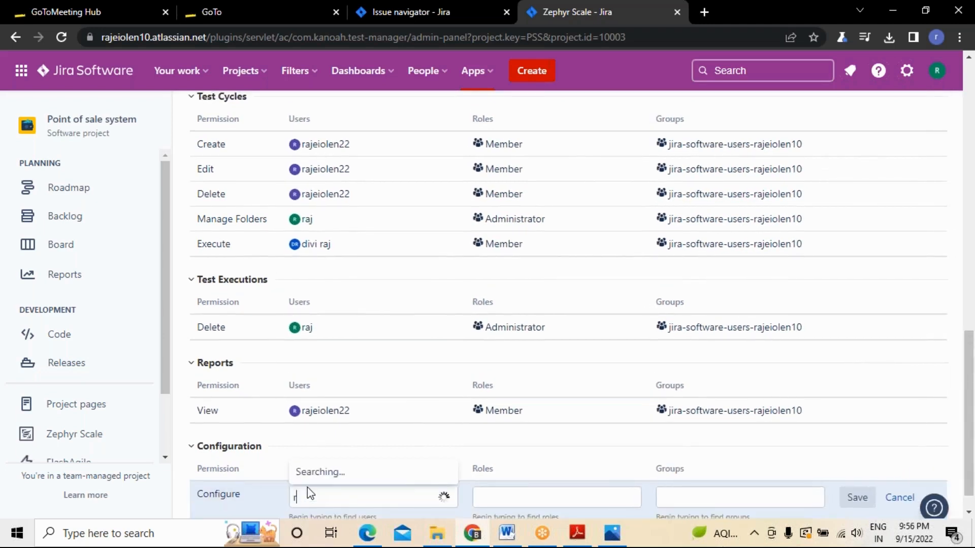
pyautogui.click(312, 406)
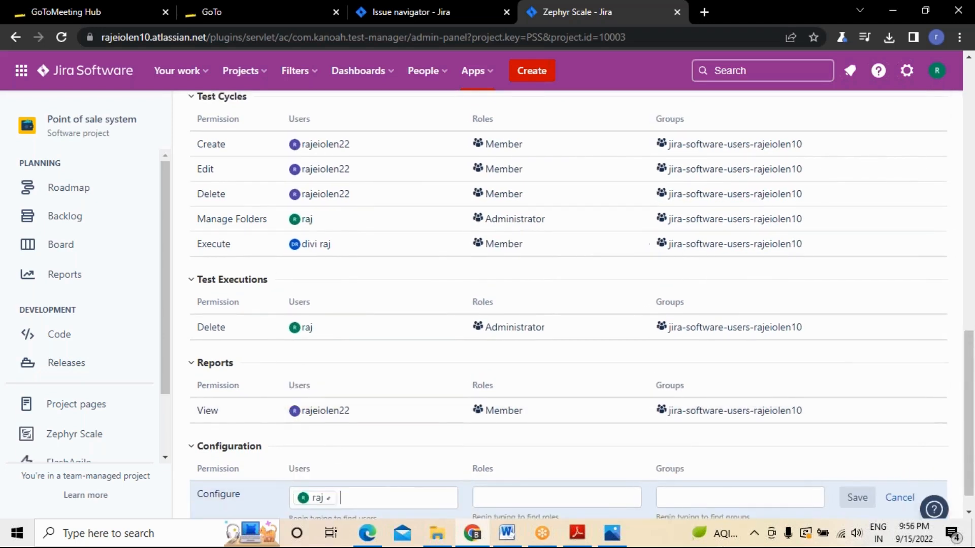
pyautogui.click(530, 498)
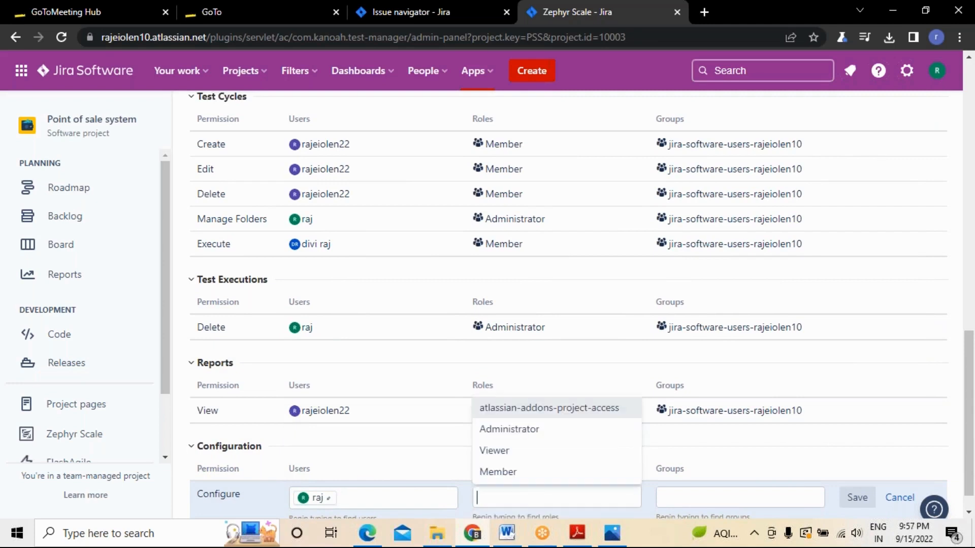
pyautogui.click(522, 433)
pyautogui.click(808, 497)
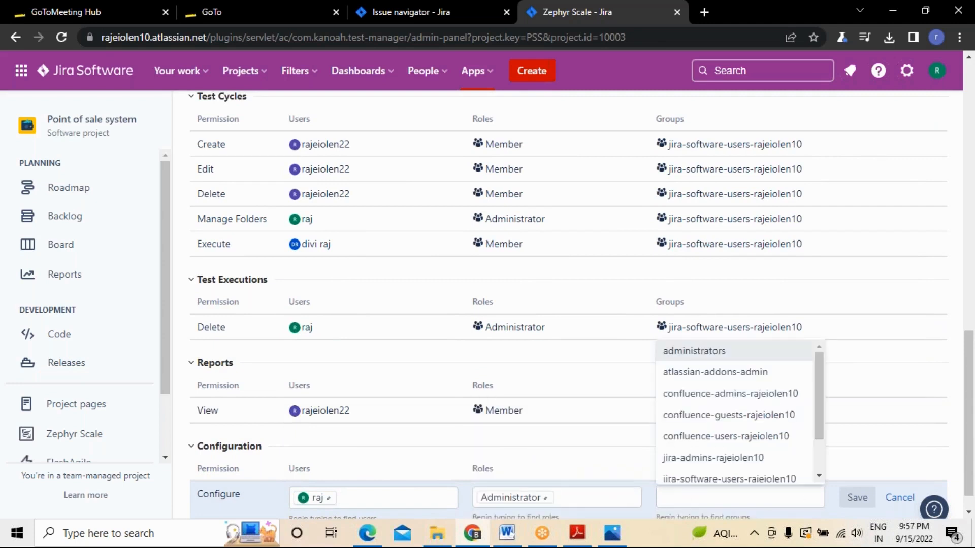
pyautogui.click(706, 475)
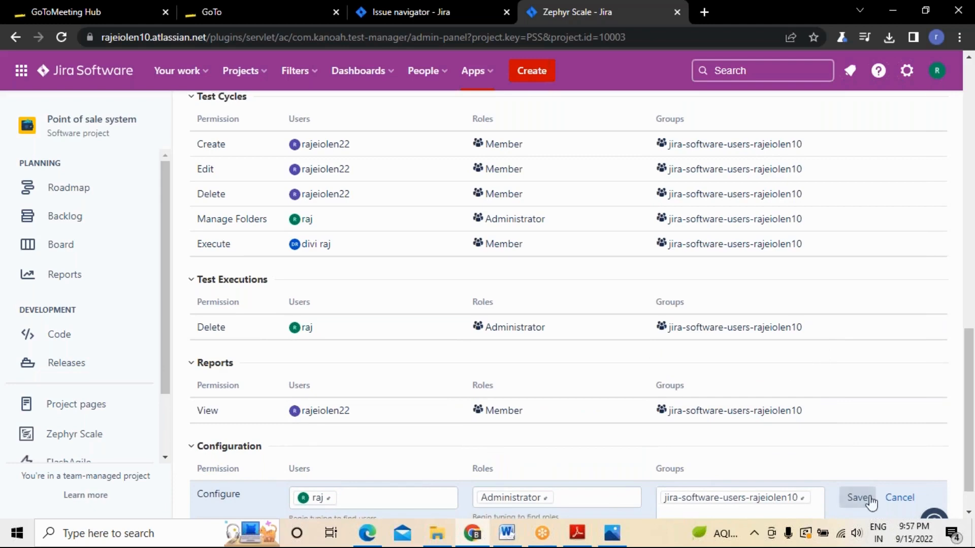
pyautogui.click(862, 498)
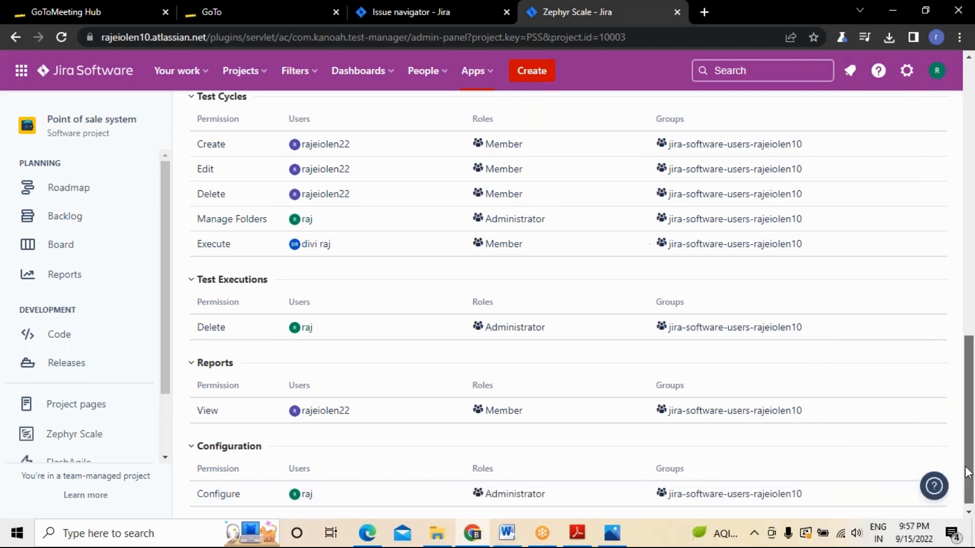
pyautogui.moveTo(969, 474); pyautogui.dragTo(968, 478)
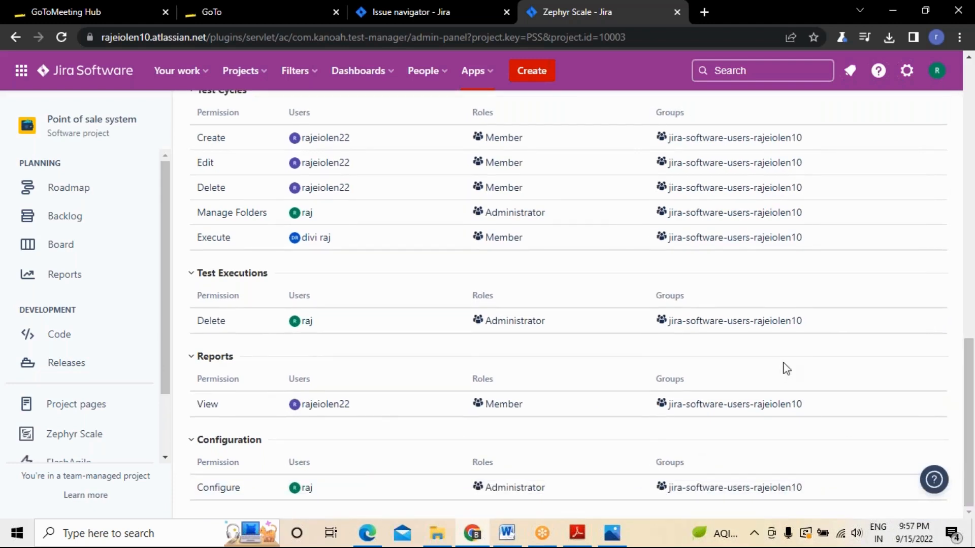
pyautogui.scroll(1, 786, 369)
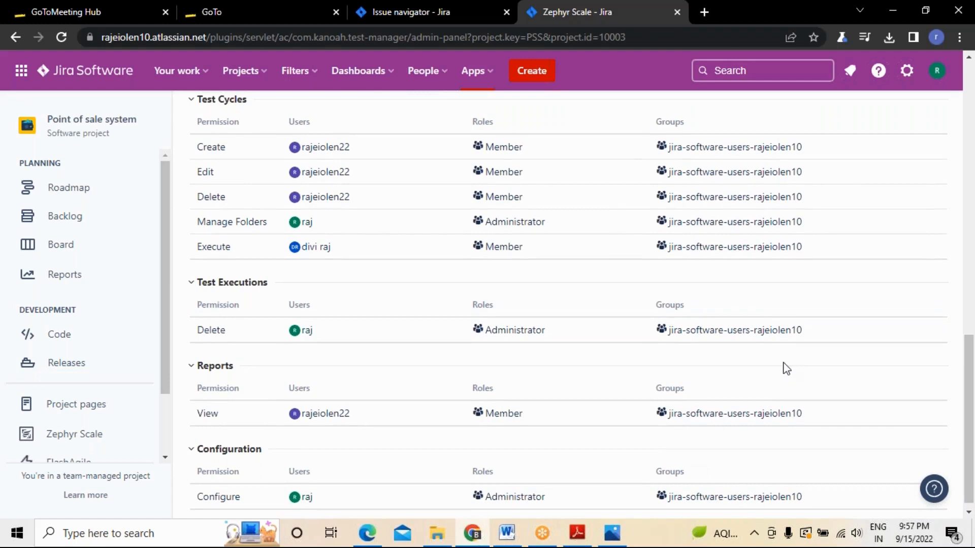
pyautogui.scroll(1, 785, 369)
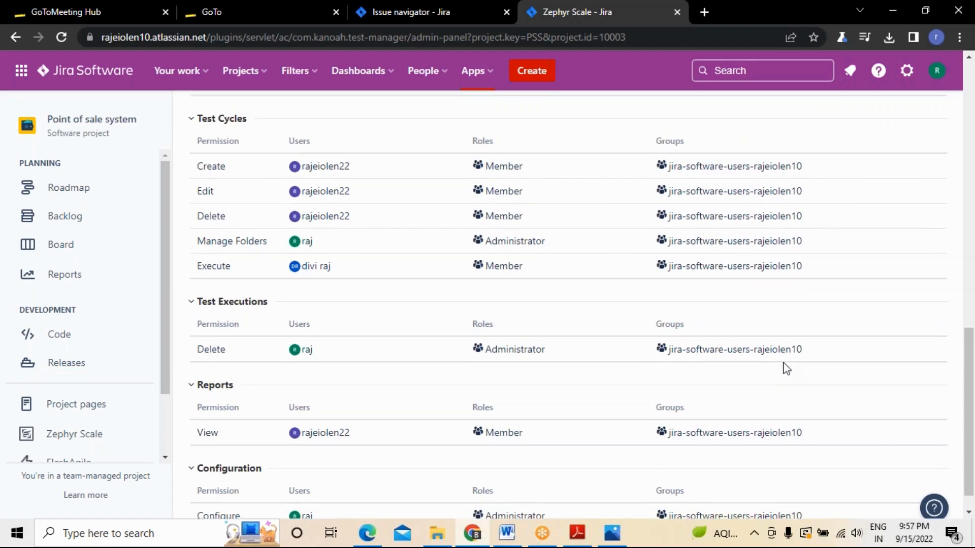
pyautogui.scroll(15, 786, 369)
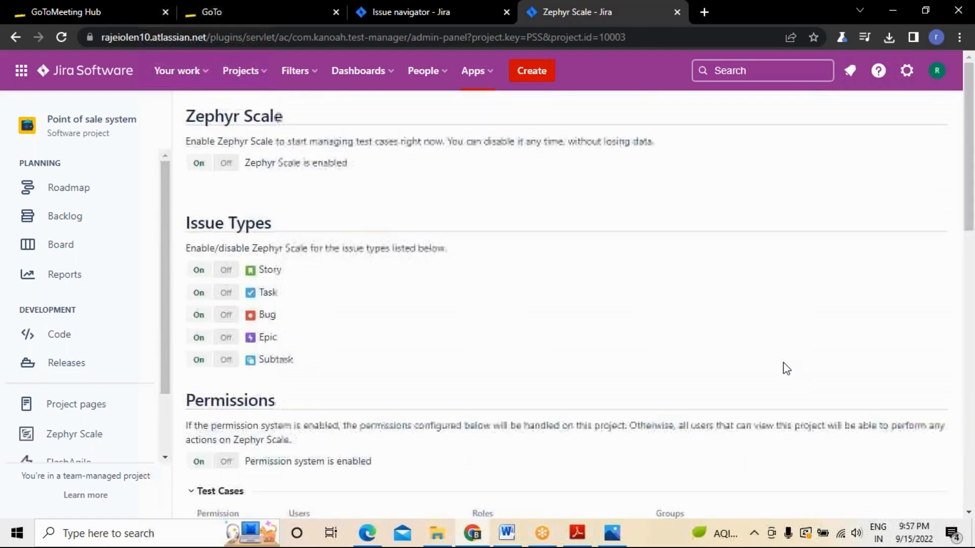